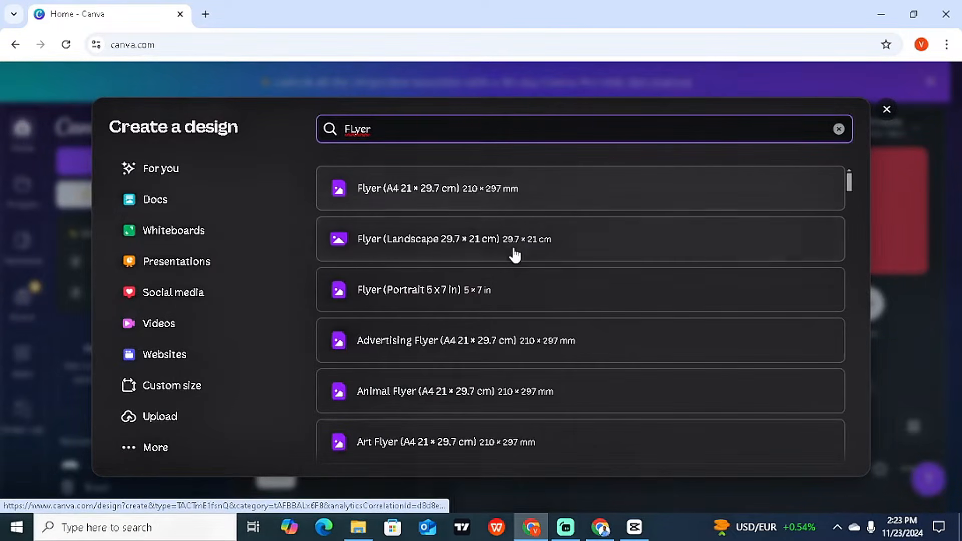
Step: Create a blank portrait Flyer design sized 5 × 7 in
{"action": "left_click", "coordinate": [518, 292]}
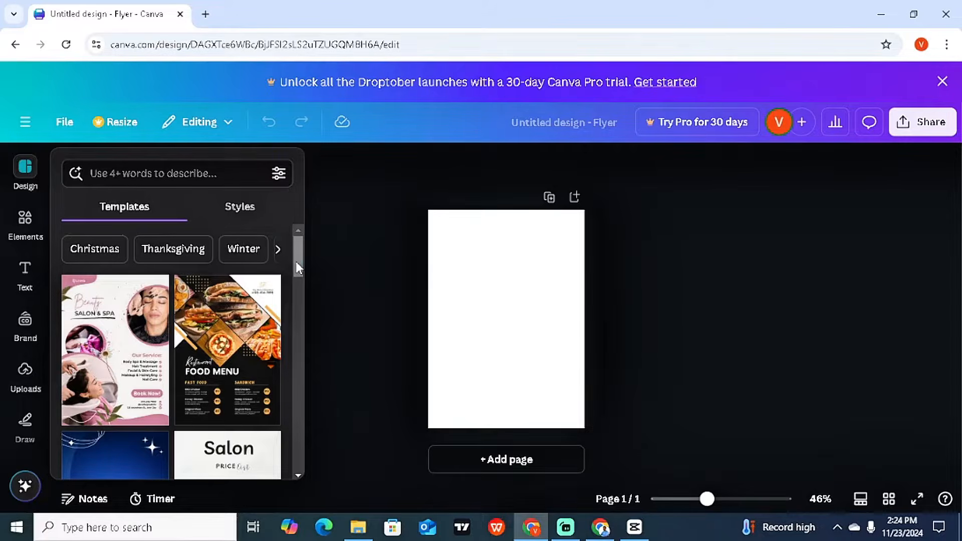
Step: Search the flyer templates for 'video editing'
{"action": "left_click", "coordinate": [189, 173]}
{"action": "type", "text": "vid"}
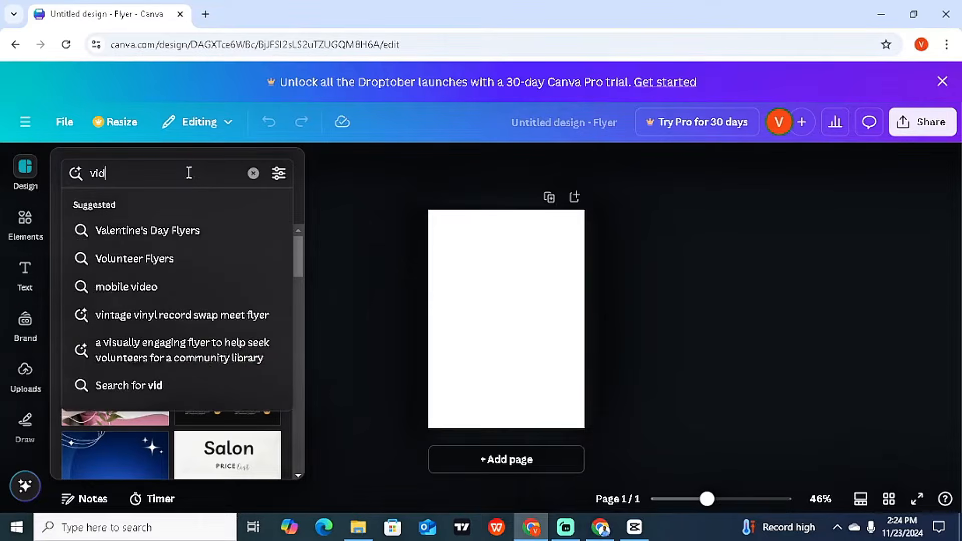
{"action": "type", "text": "eo editing"}
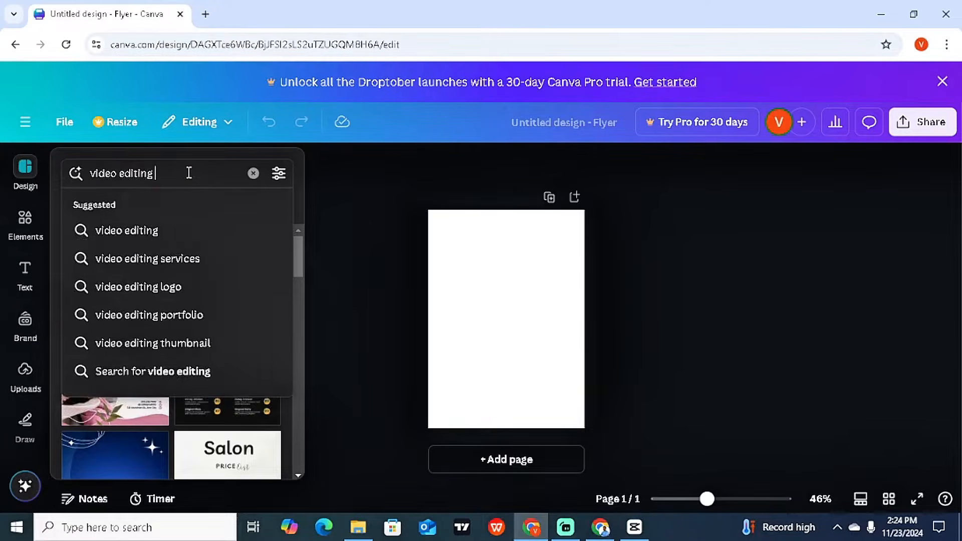
{"action": "key", "text": "Return"}
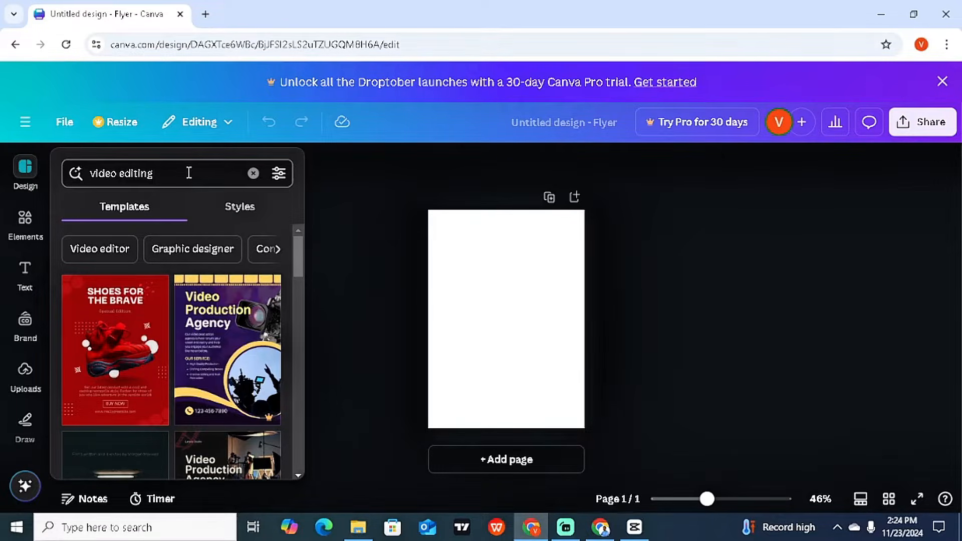
Step: Try template searches for 'washing' and then 'cooking'
{"action": "left_click", "coordinate": [189, 172]}
{"action": "left_click_drag", "start_coordinate": [185, 172], "coordinate": [92, 173]}
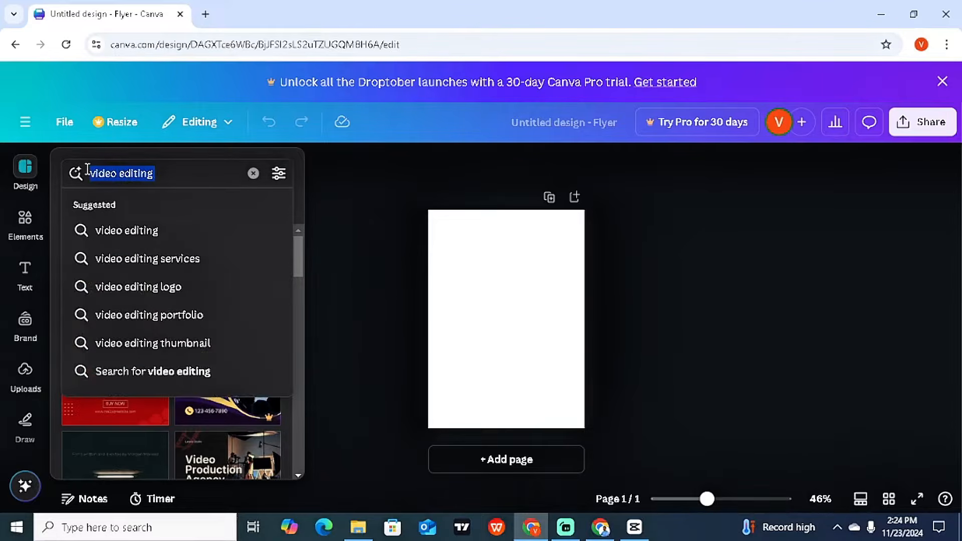
{"action": "type", "text": "washing"}
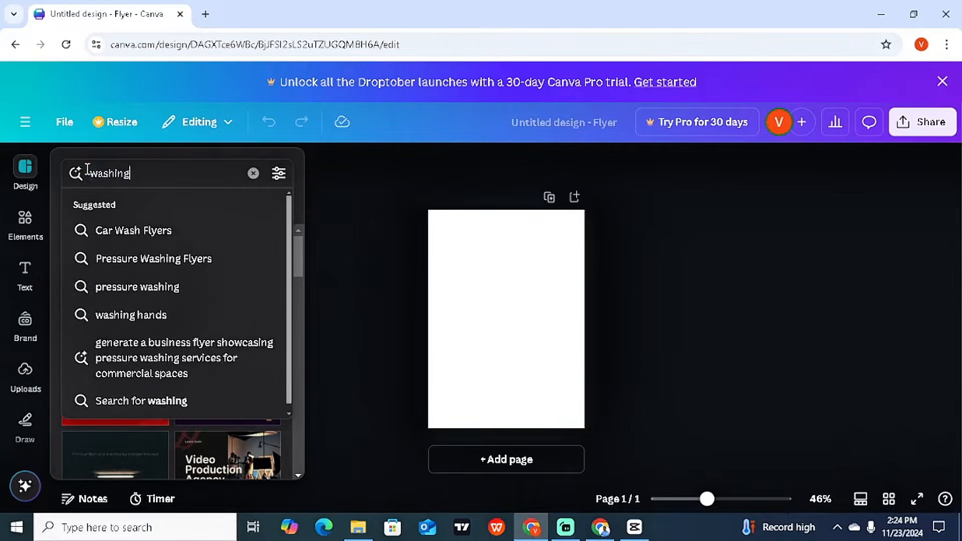
{"action": "key", "text": "Return"}
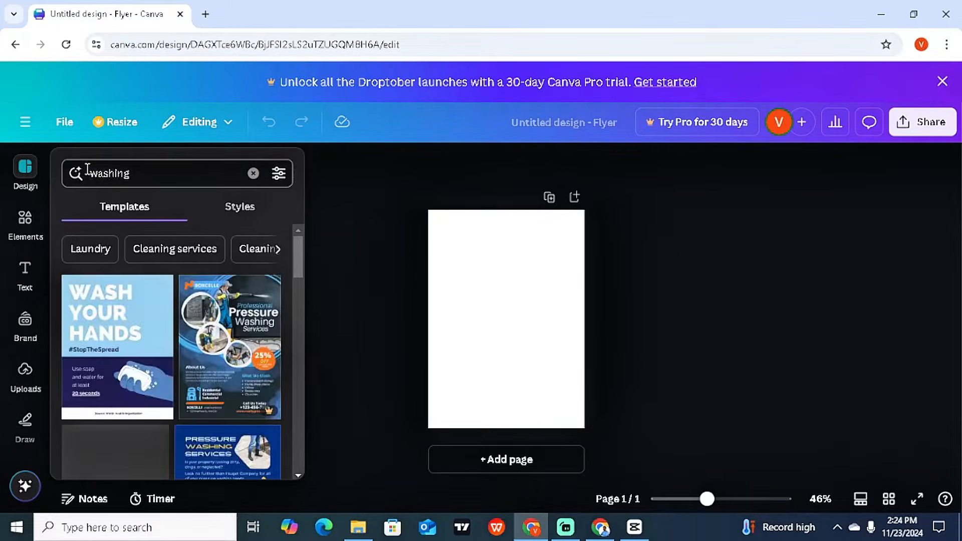
{"action": "left_click", "coordinate": [155, 179]}
{"action": "key", "text": "ctrl+a"}
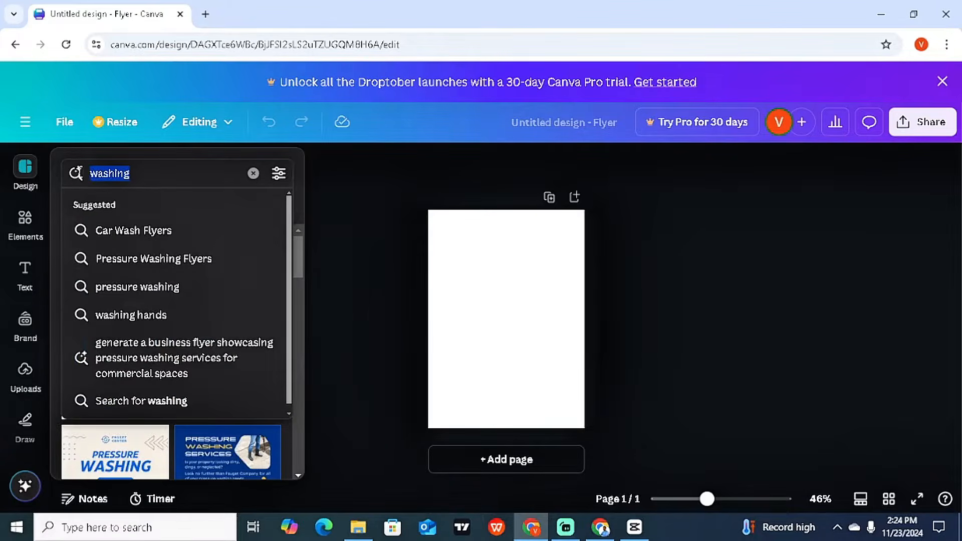
{"action": "type", "text": "cooking"}
{"action": "key", "text": "Return"}
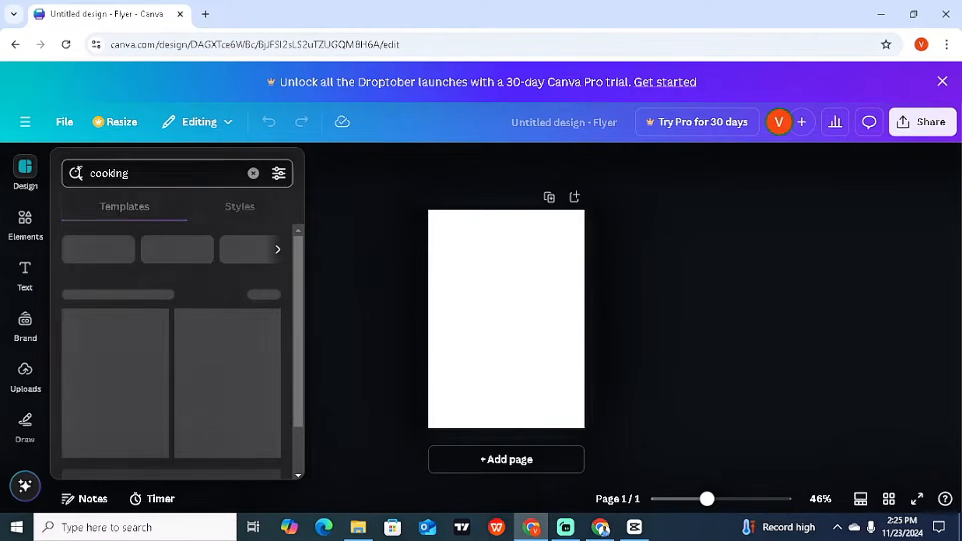
Step: Search the templates for 'video editing' again and browse the results
{"action": "left_click", "coordinate": [140, 176]}
{"action": "left_click_drag", "start_coordinate": [139, 176], "coordinate": [87, 175]}
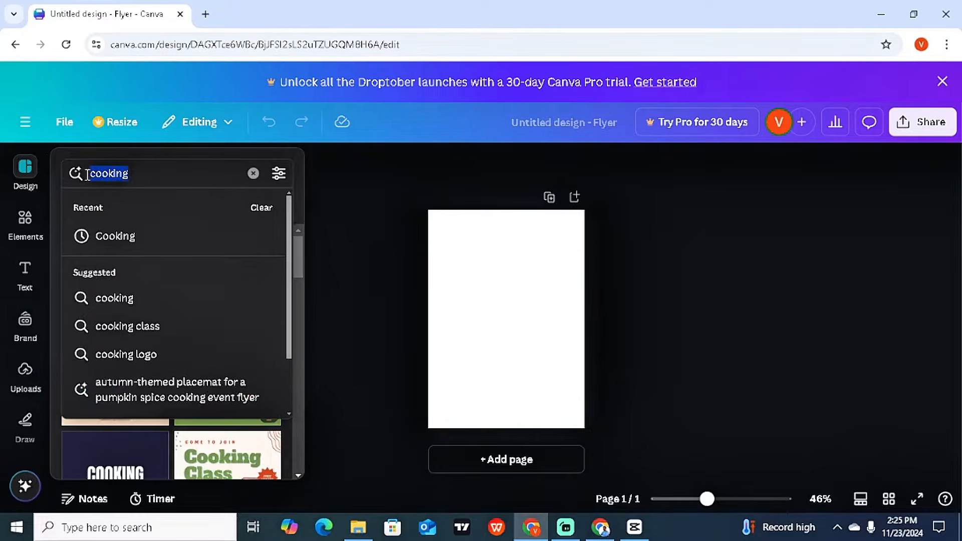
{"action": "type", "text": "video edit"}
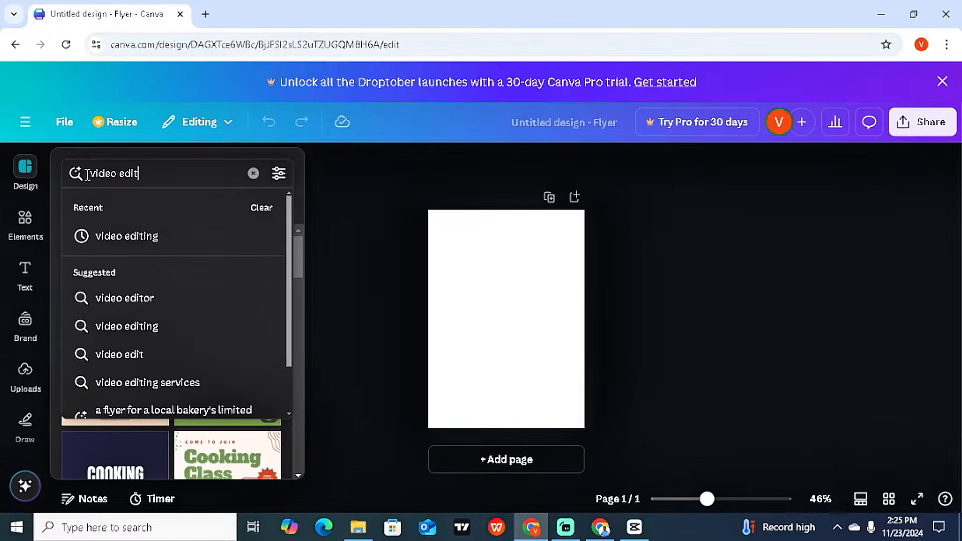
{"action": "type", "text": "ing"}
{"action": "key", "text": "Return"}
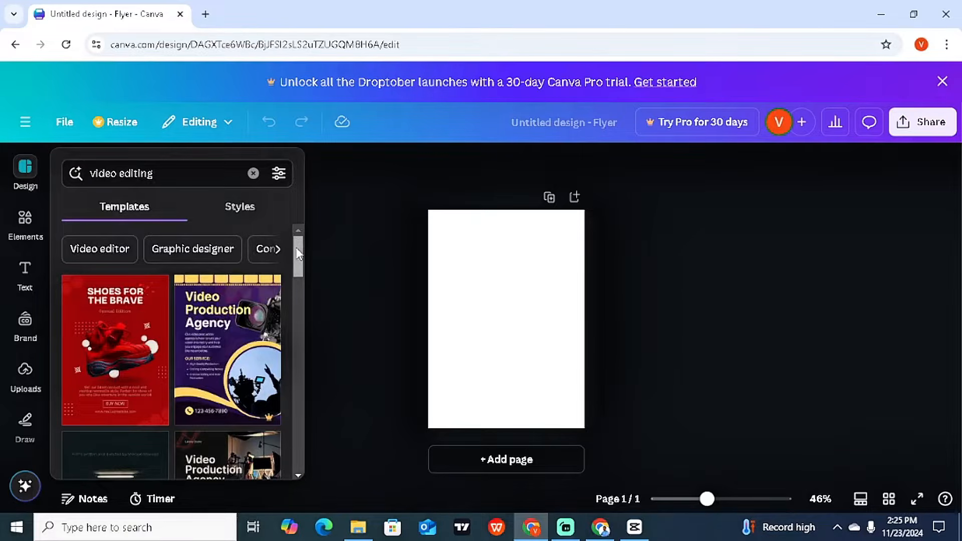
{"action": "left_click_drag", "start_coordinate": [297, 253], "coordinate": [296, 431]}
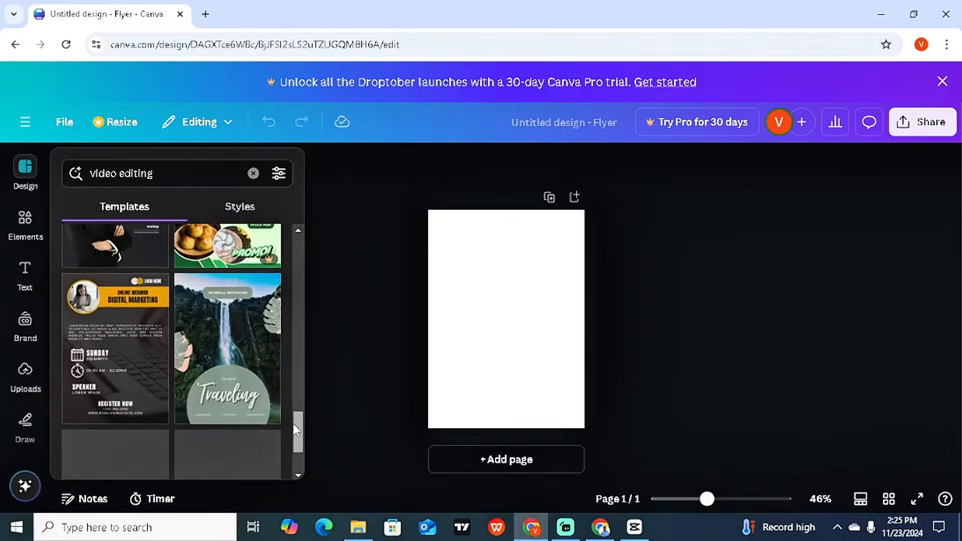
{"action": "scroll", "coordinate": [293, 430], "scroll_direction": "down", "scroll_amount": 3}
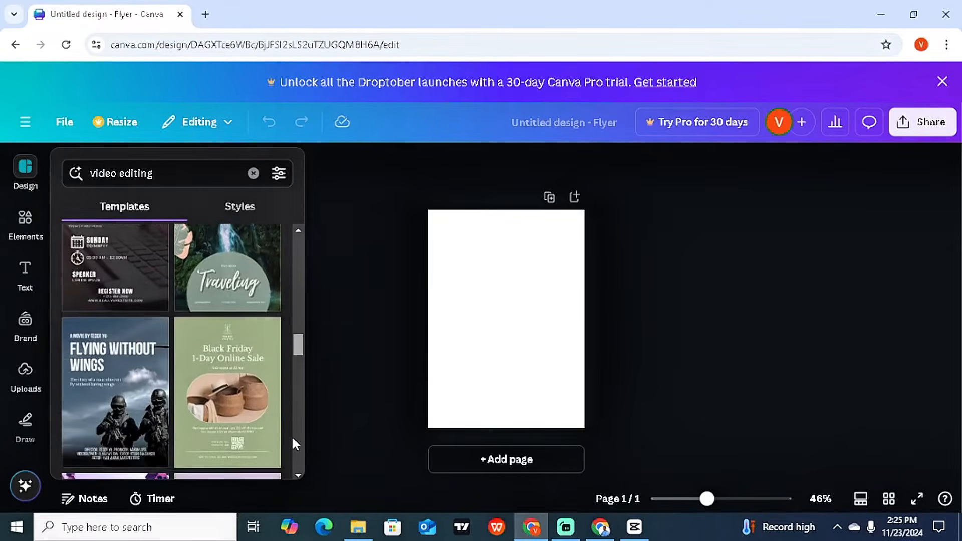
{"action": "scroll", "coordinate": [292, 435], "scroll_direction": "down", "scroll_amount": 5}
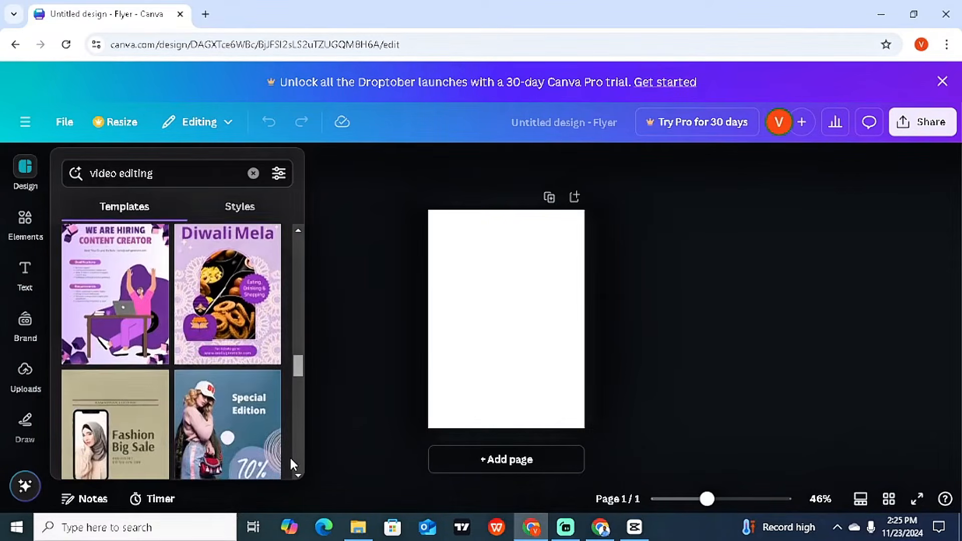
{"action": "scroll", "coordinate": [291, 458], "scroll_direction": "down", "scroll_amount": 1}
{"action": "scroll", "coordinate": [289, 455], "scroll_direction": "up", "scroll_amount": 4}
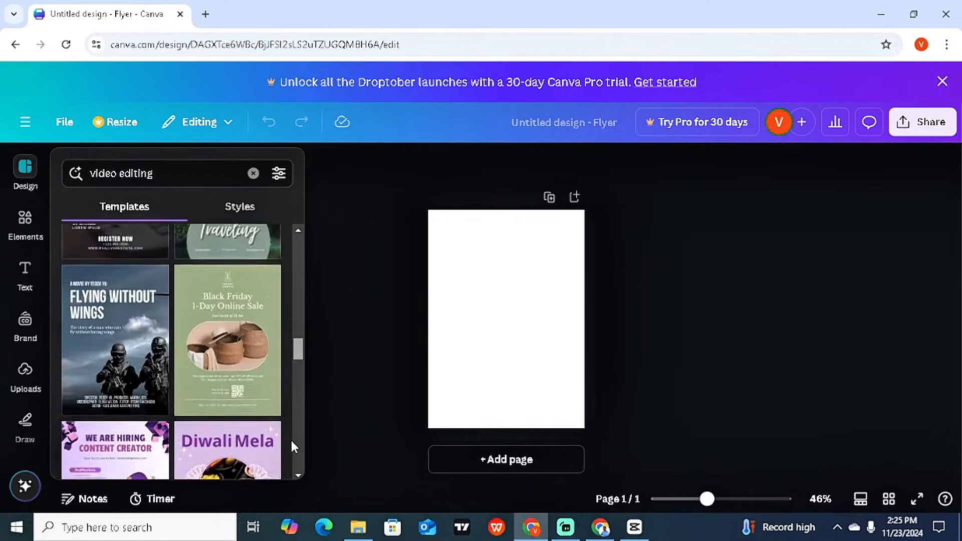
{"action": "scroll", "coordinate": [291, 439], "scroll_direction": "up", "scroll_amount": 4}
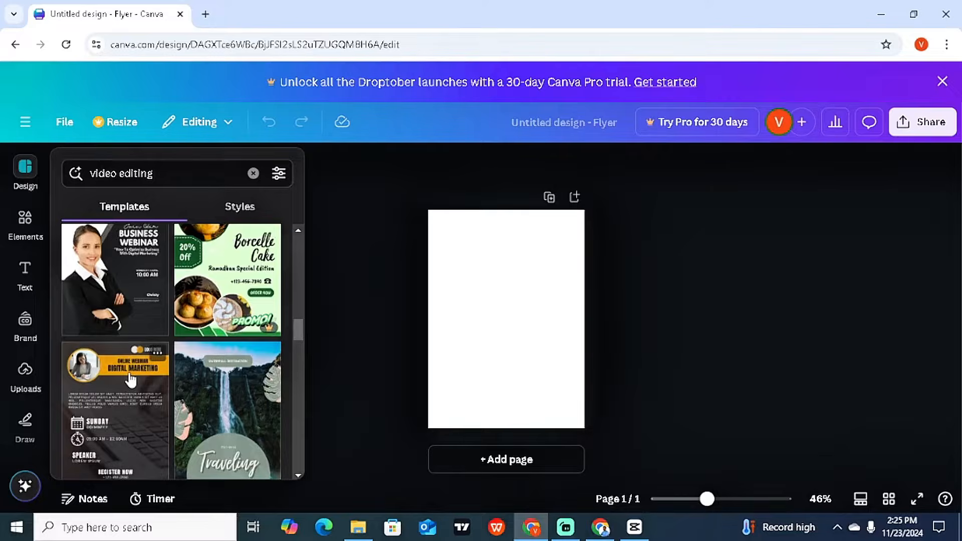
Step: Apply the Online Webinar Digital Marketing template to the flyer
{"action": "left_click", "coordinate": [121, 399]}
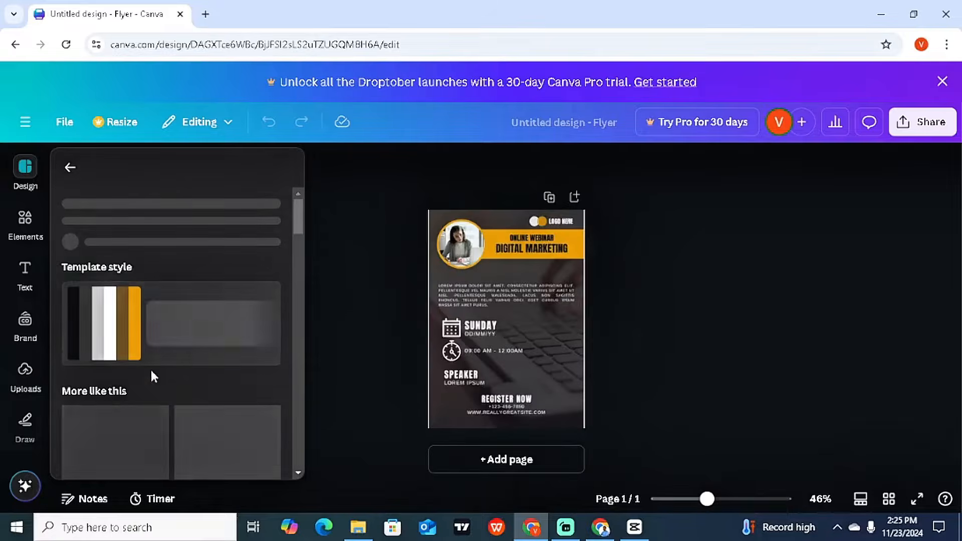
{"action": "left_click", "coordinate": [71, 167]}
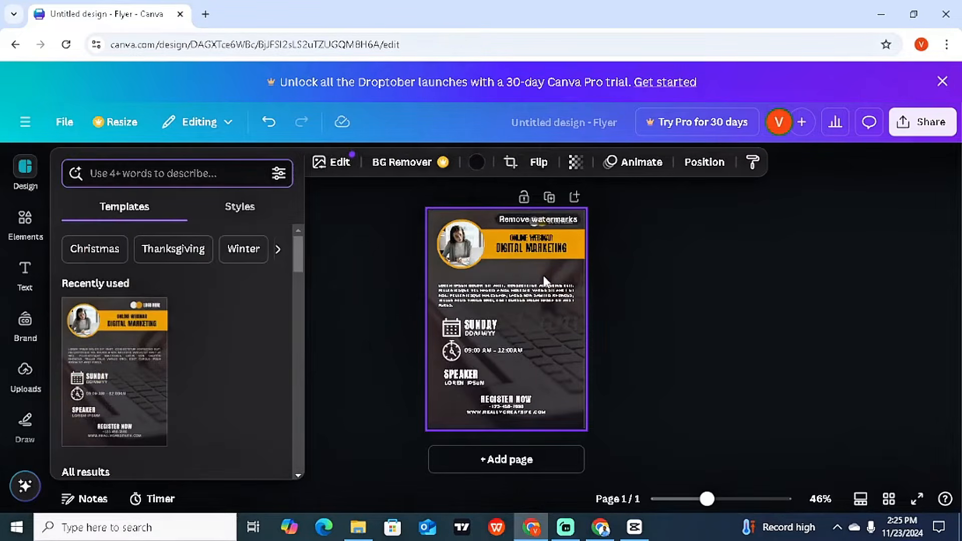
{"action": "left_click", "coordinate": [712, 304]}
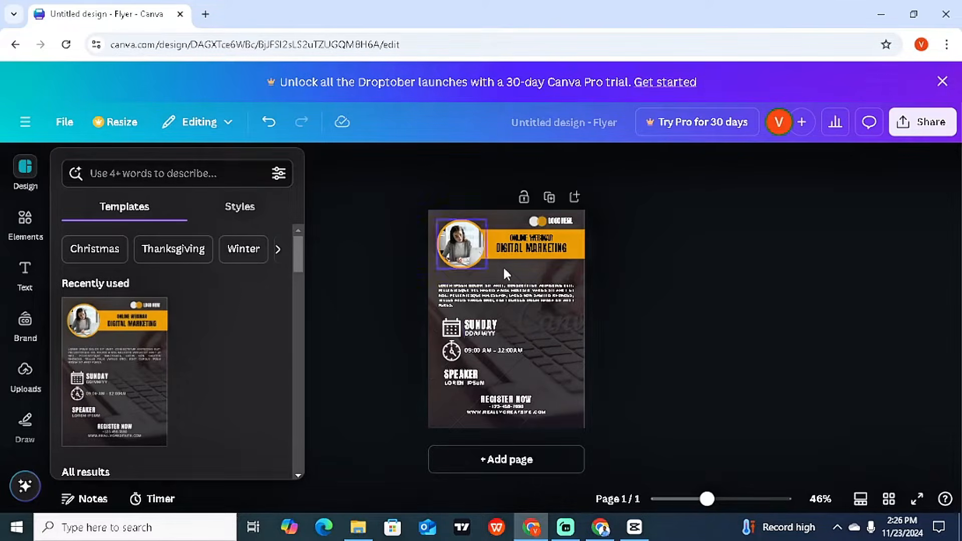
Step: Delete the template's keyboard background photo, leaving a plain dark page
{"action": "left_click", "coordinate": [570, 274]}
{"action": "left_click", "coordinate": [570, 276]}
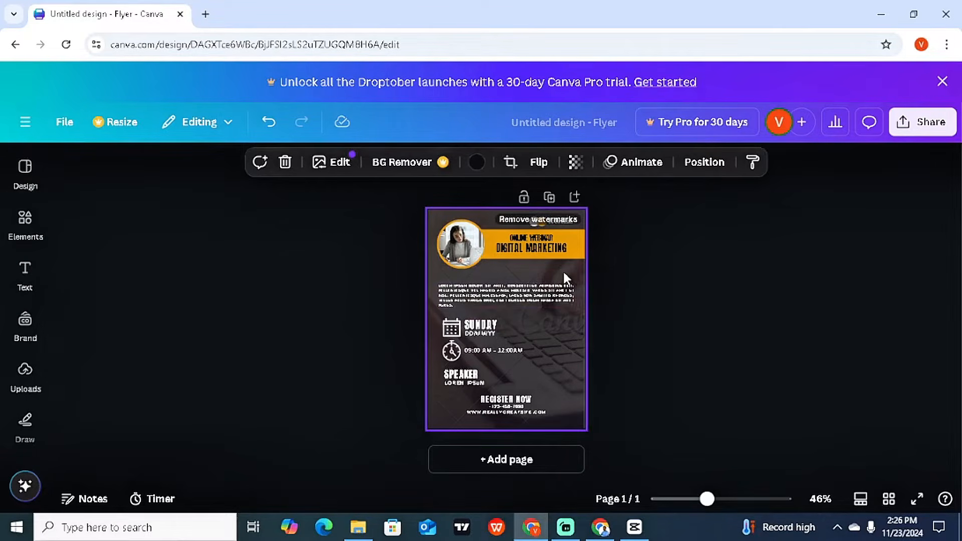
{"action": "key", "text": "Delete"}
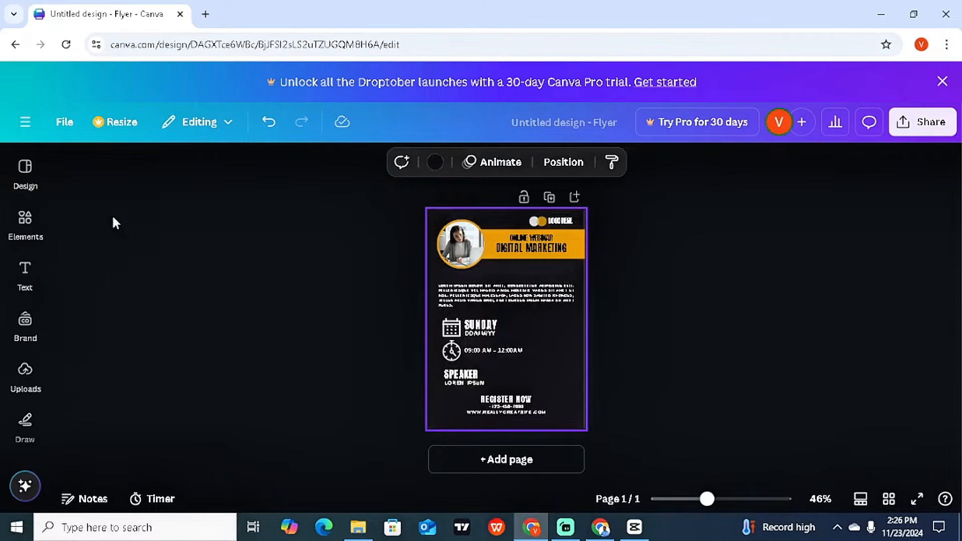
{"action": "left_click", "coordinate": [25, 220]}
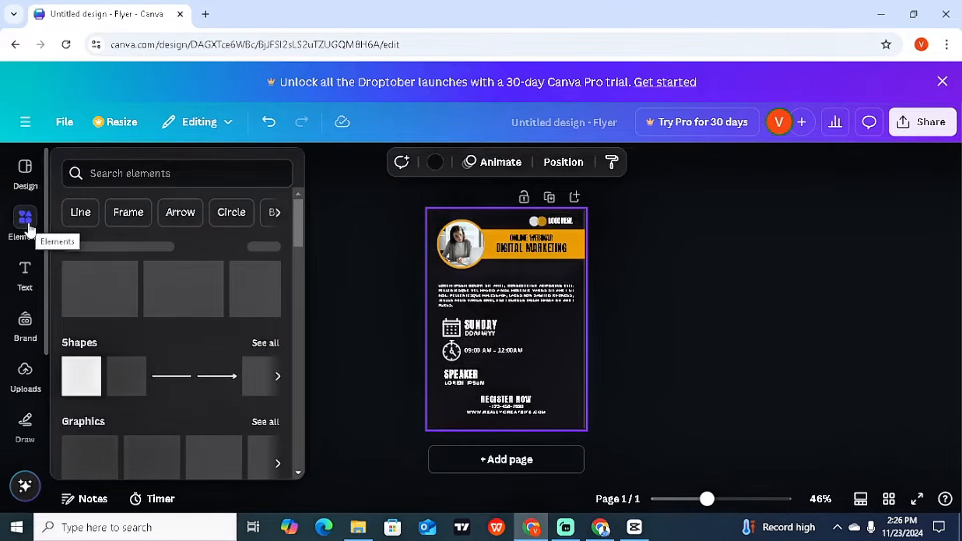
Step: Search Elements photos for 'video editing' and insert the laptop-and-camera photo
{"action": "left_click", "coordinate": [131, 161]}
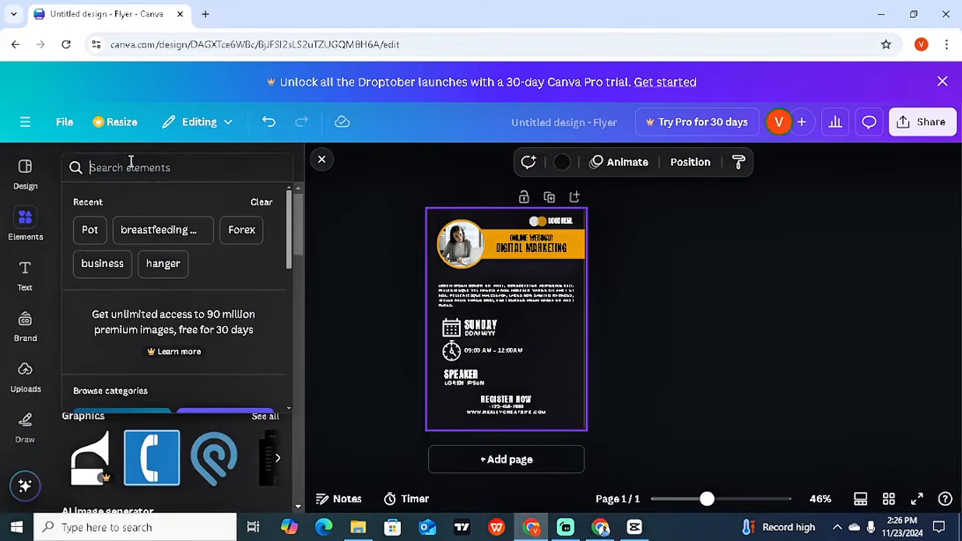
{"action": "type", "text": "video edi"}
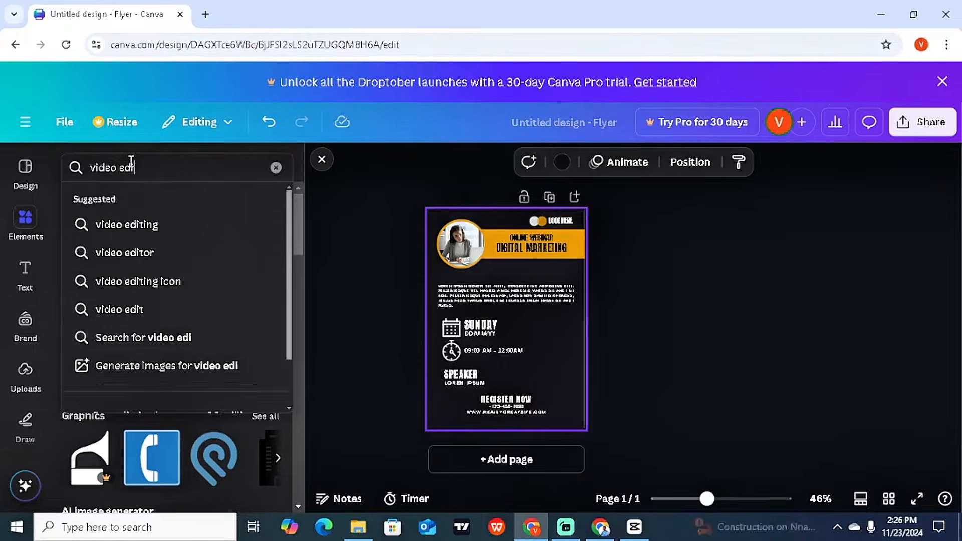
{"action": "type", "text": "ting"}
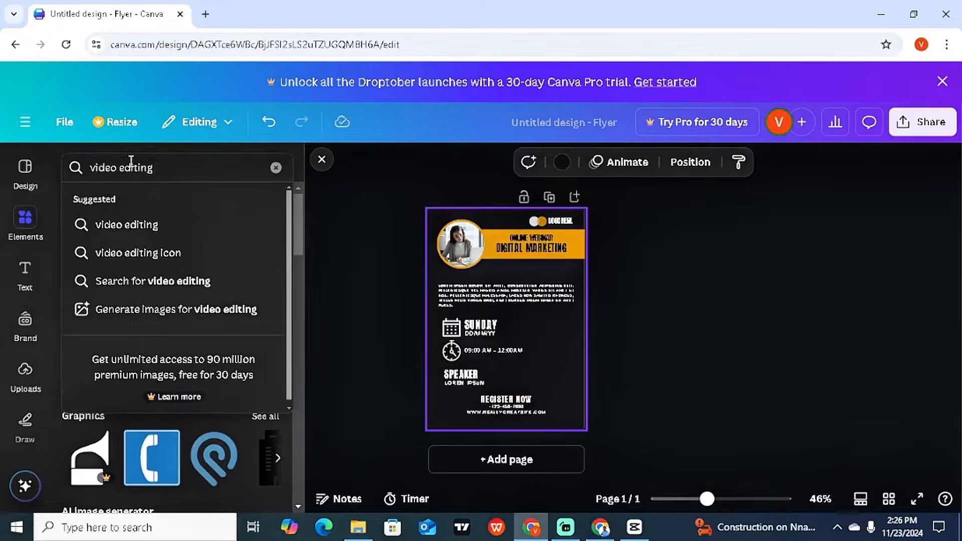
{"action": "key", "text": "Return"}
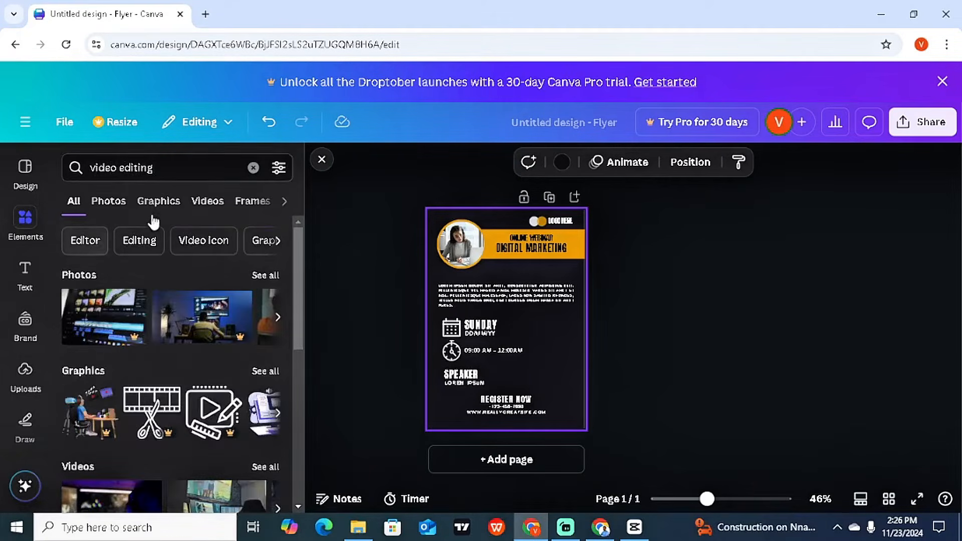
{"action": "left_click", "coordinate": [114, 203]}
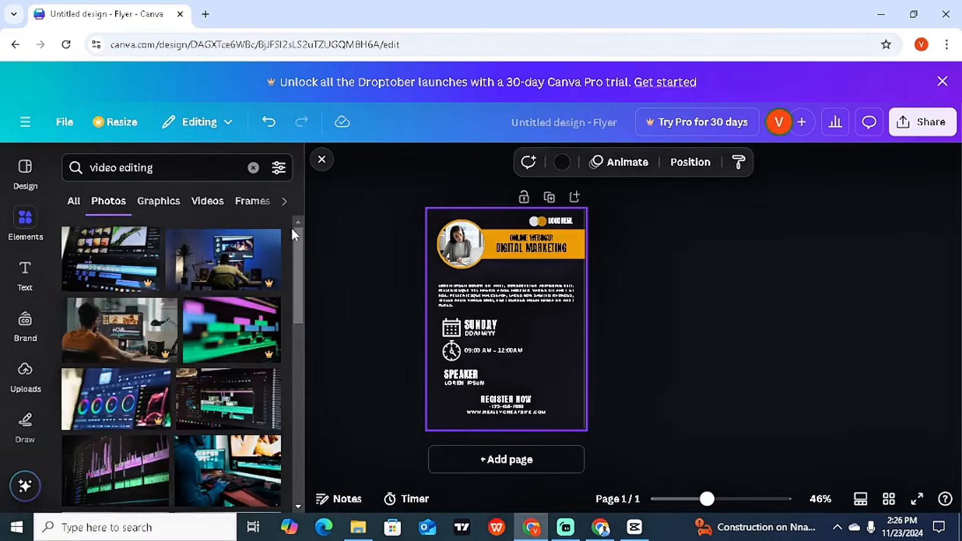
{"action": "left_click_drag", "start_coordinate": [296, 235], "coordinate": [303, 281]}
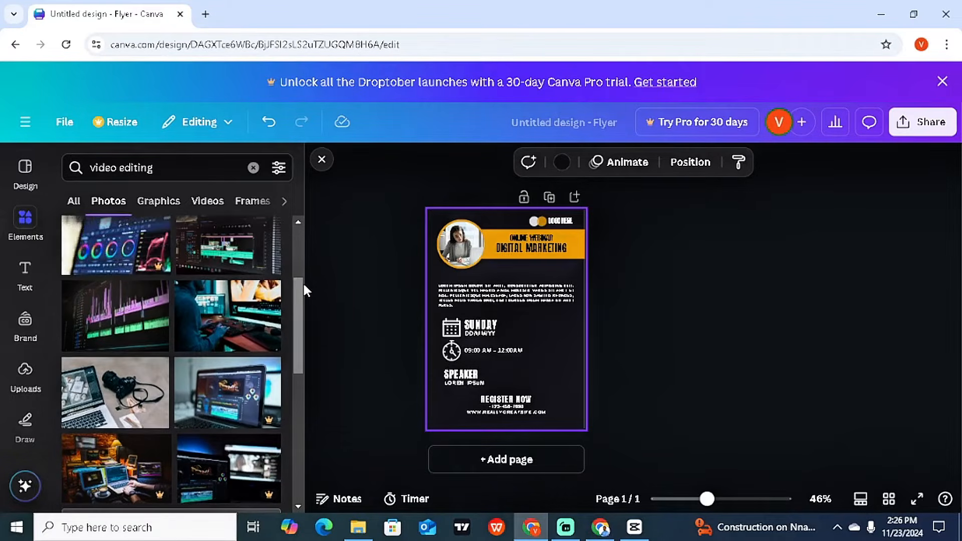
{"action": "left_click", "coordinate": [109, 397]}
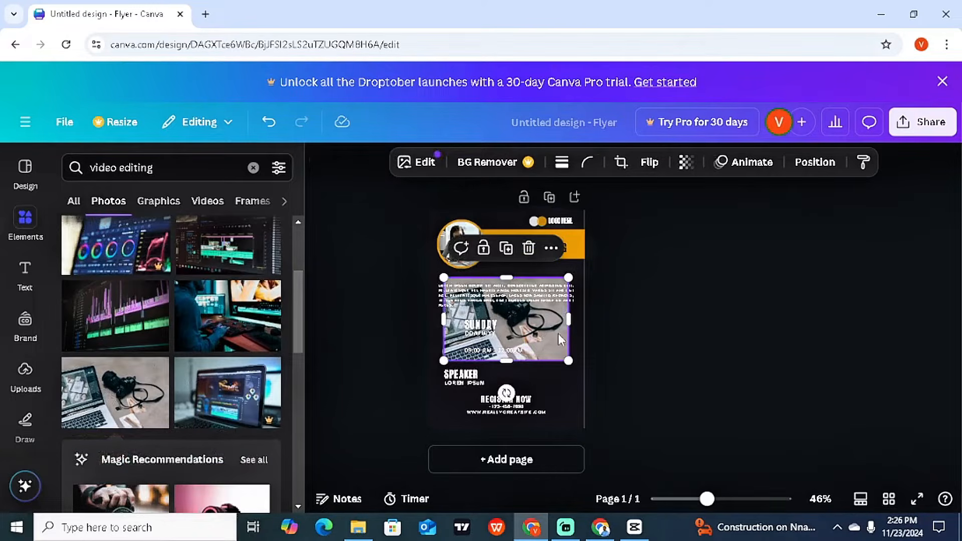
Step: Move the laptop-and-camera photo to the top-left corner and stretch it over the whole page
{"action": "left_click_drag", "start_coordinate": [554, 331], "coordinate": [585, 315]}
{"action": "left_click_drag", "start_coordinate": [512, 314], "coordinate": [526, 429]}
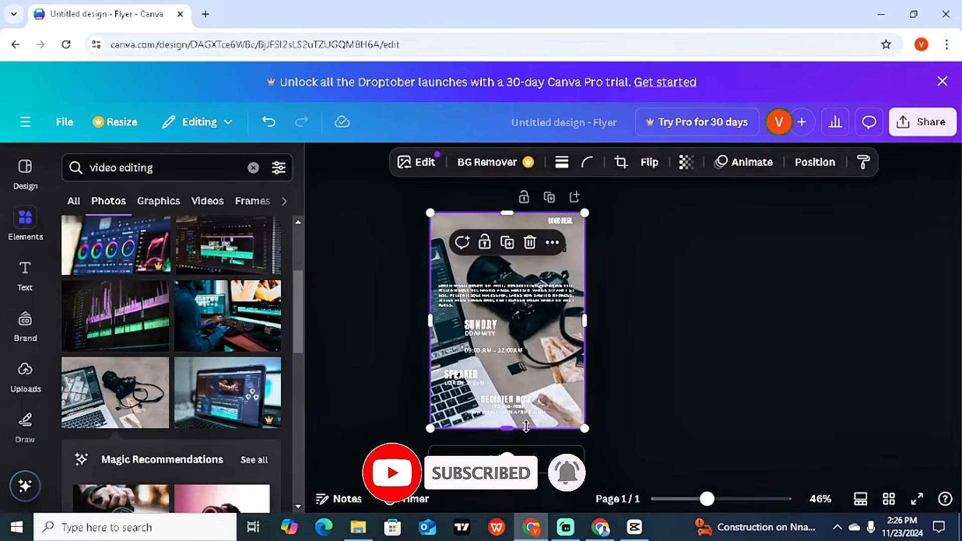
{"action": "left_click", "coordinate": [696, 318]}
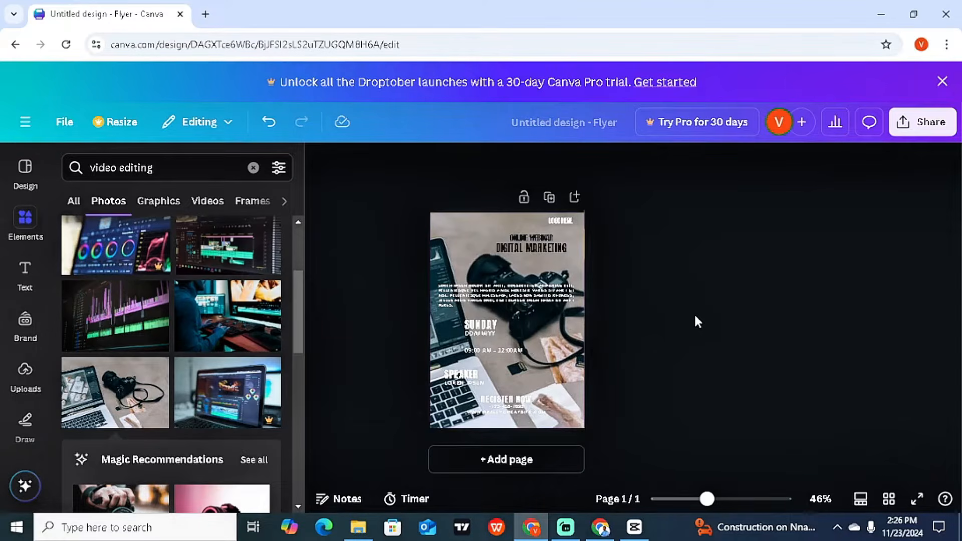
{"action": "left_click", "coordinate": [464, 235]}
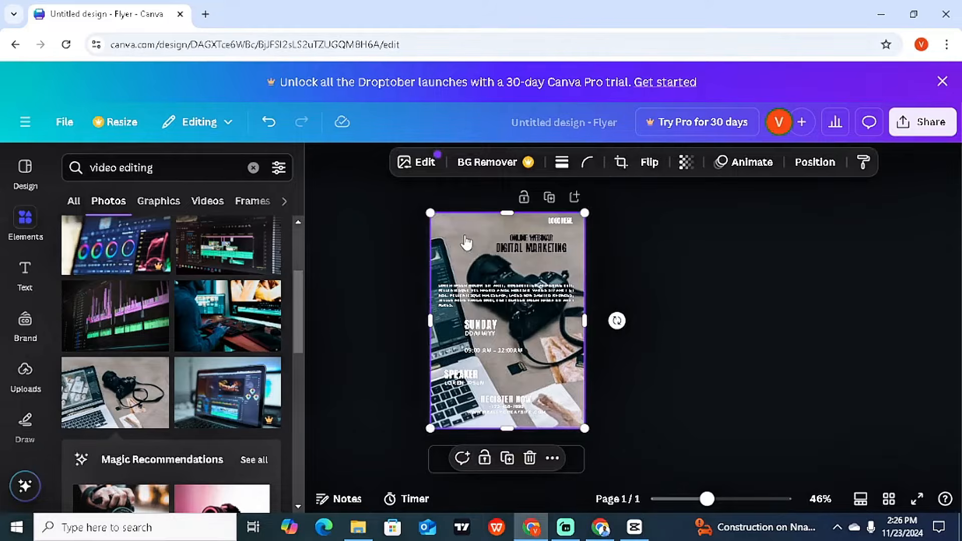
Step: Send the laptop-and-camera photo to the back with Layer > Send to back
{"action": "right_click", "coordinate": [466, 242]}
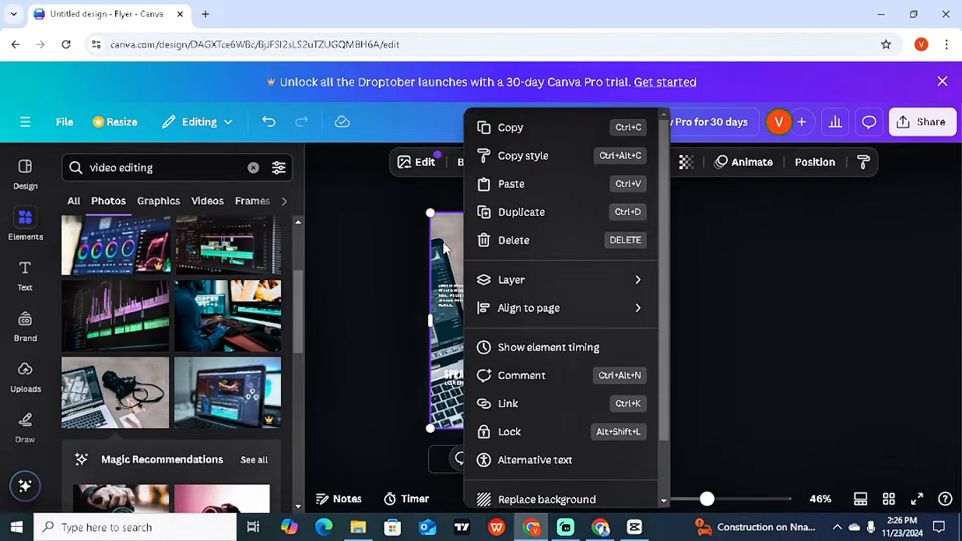
{"action": "mouse_move", "coordinate": [491, 282]}
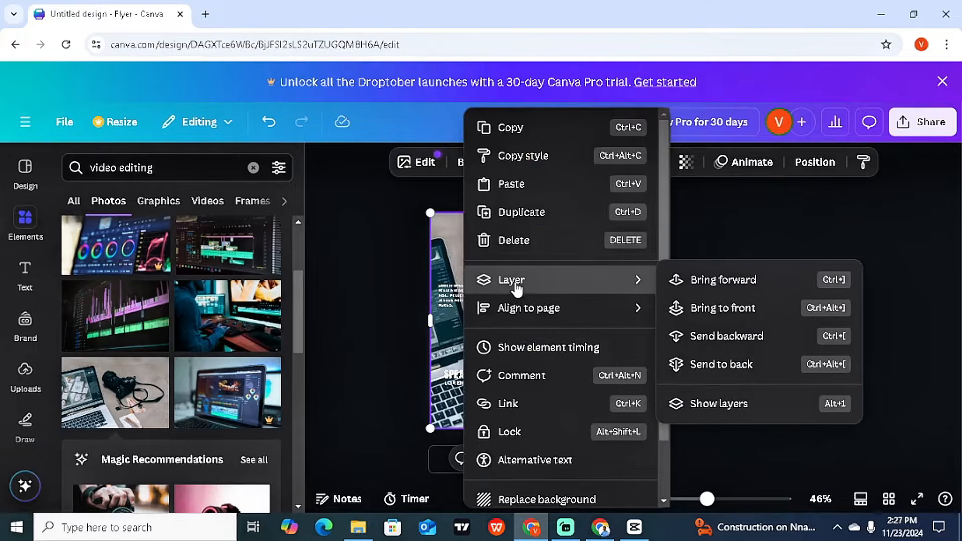
{"action": "left_click", "coordinate": [730, 371]}
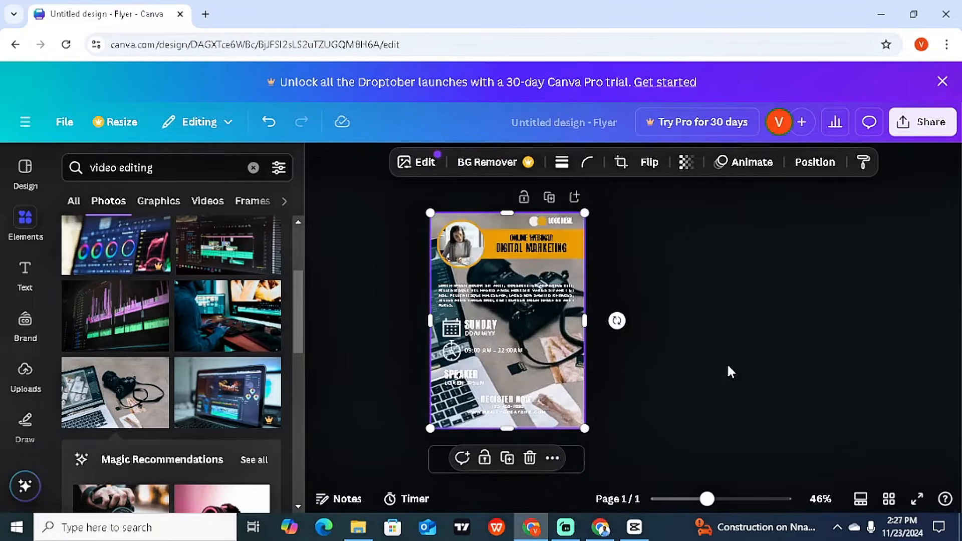
{"action": "left_click", "coordinate": [728, 366]}
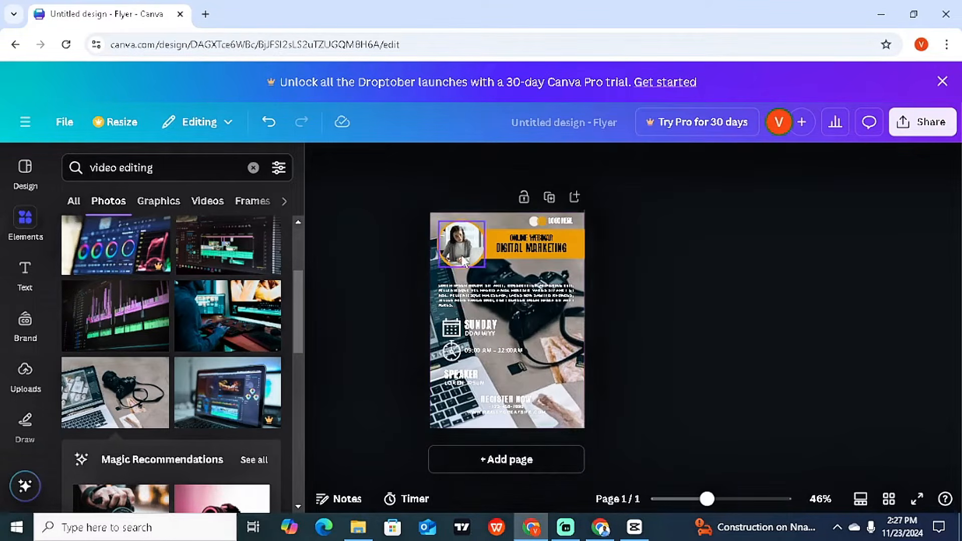
{"action": "left_click", "coordinate": [439, 217]}
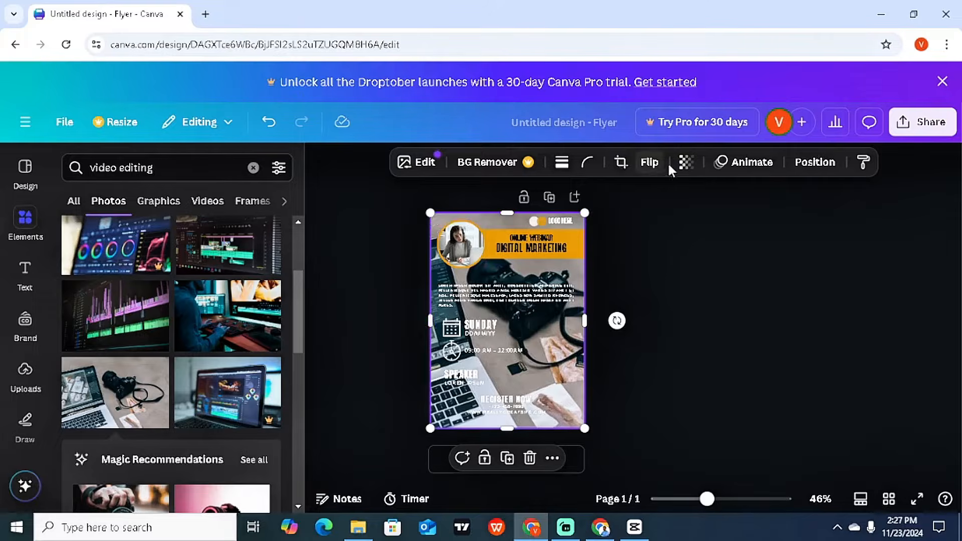
Step: Lower the background photo's transparency to about 33
{"action": "left_click", "coordinate": [683, 167]}
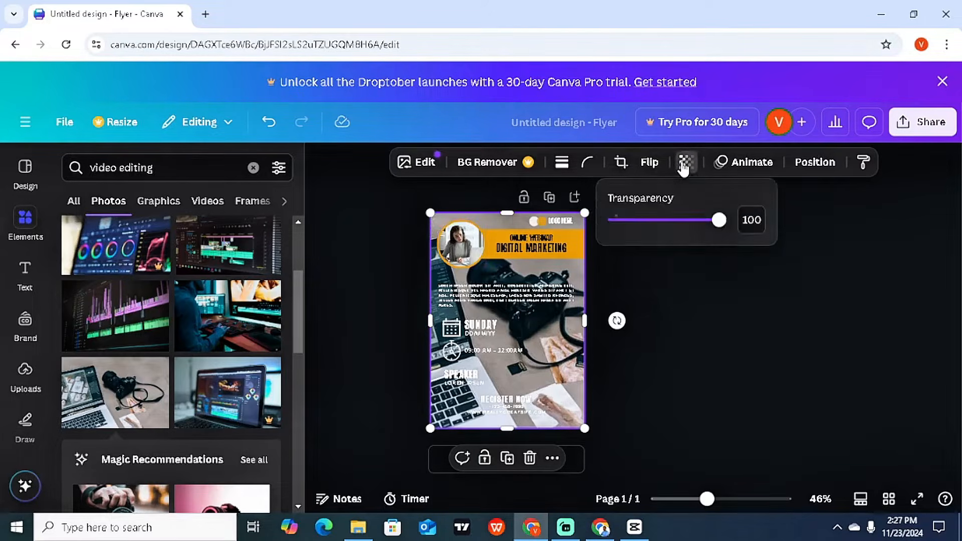
{"action": "left_click_drag", "start_coordinate": [720, 222], "coordinate": [645, 240]}
{"action": "left_click", "coordinate": [665, 293]}
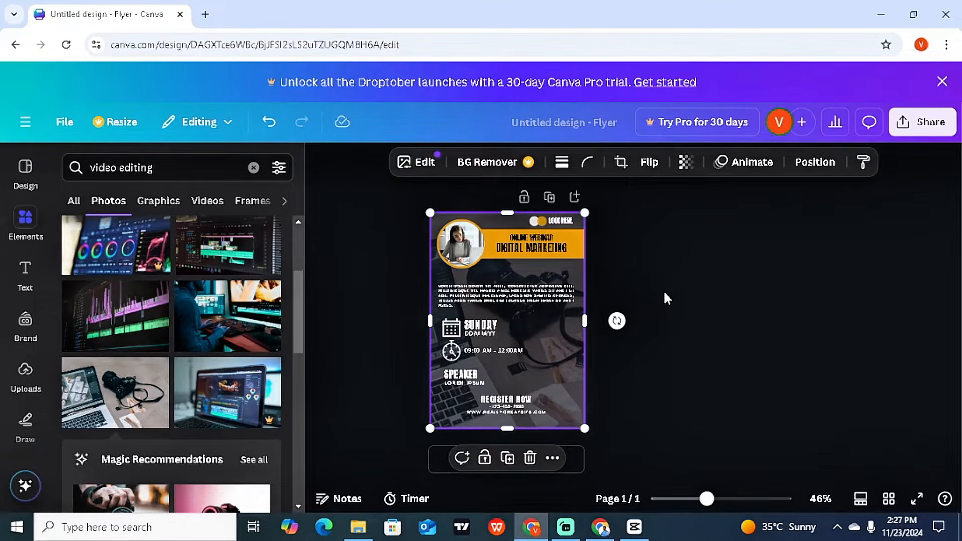
Step: Delete the header portrait, its empty round frame and the yellow circle
{"action": "left_click", "coordinate": [465, 256]}
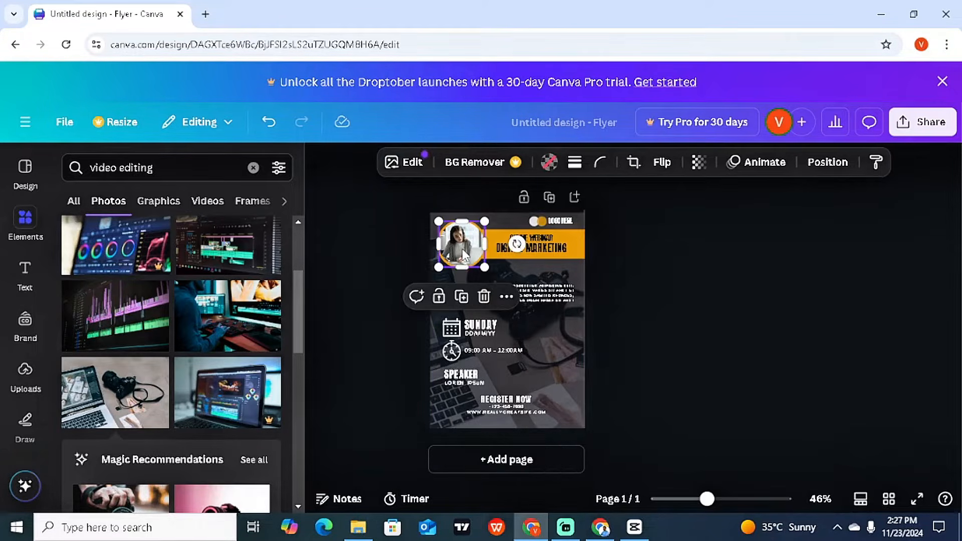
{"action": "key", "text": "Delete"}
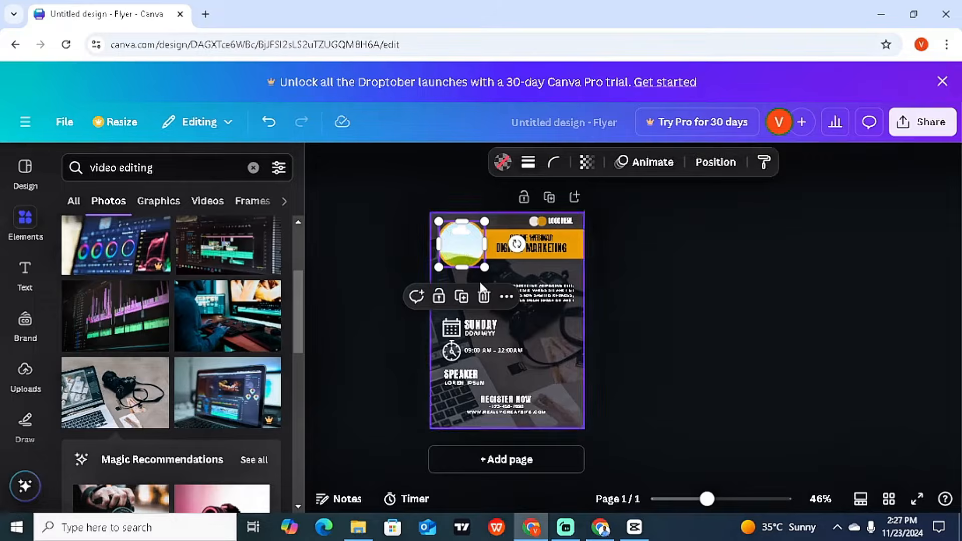
{"action": "left_click", "coordinate": [484, 299]}
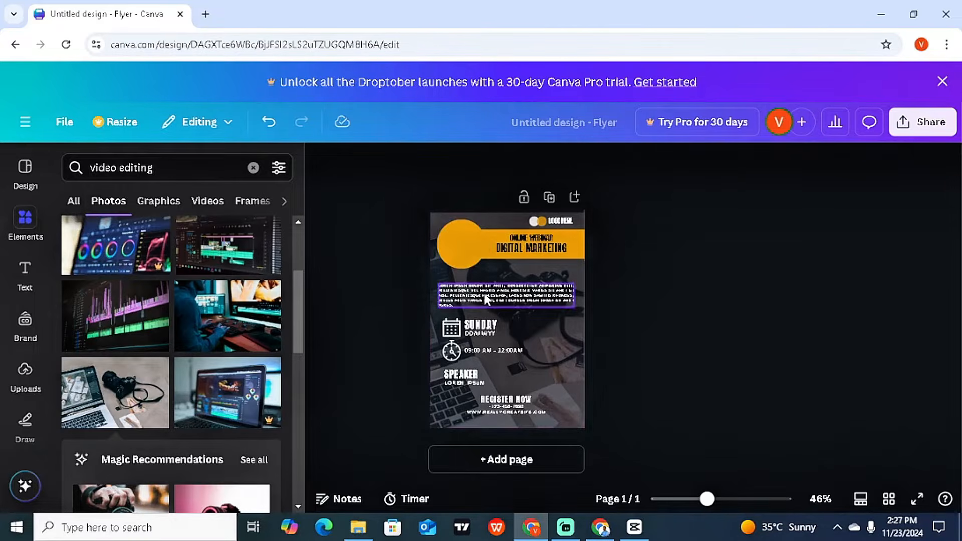
{"action": "left_click", "coordinate": [470, 252]}
{"action": "key", "text": "Delete"}
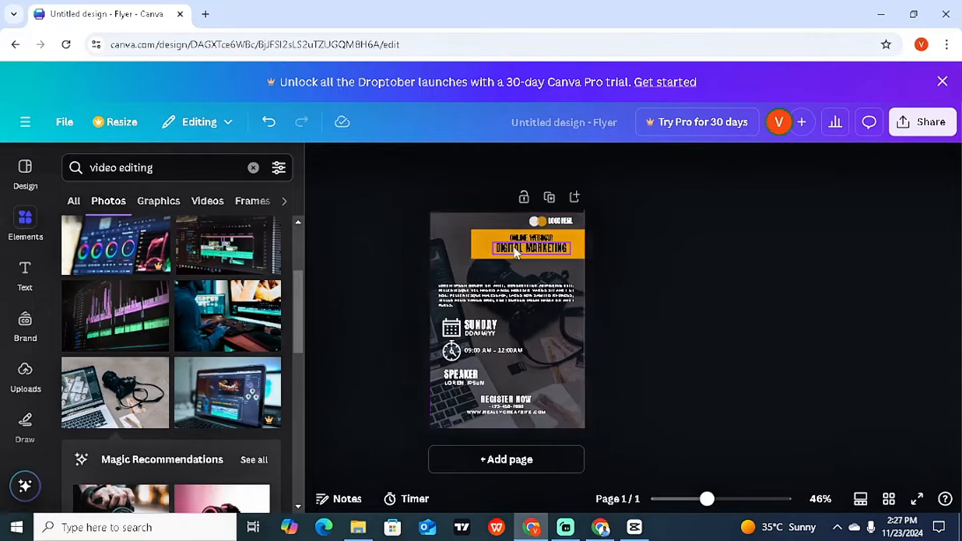
{"action": "left_click_drag", "start_coordinate": [707, 498], "coordinate": [722, 499]}
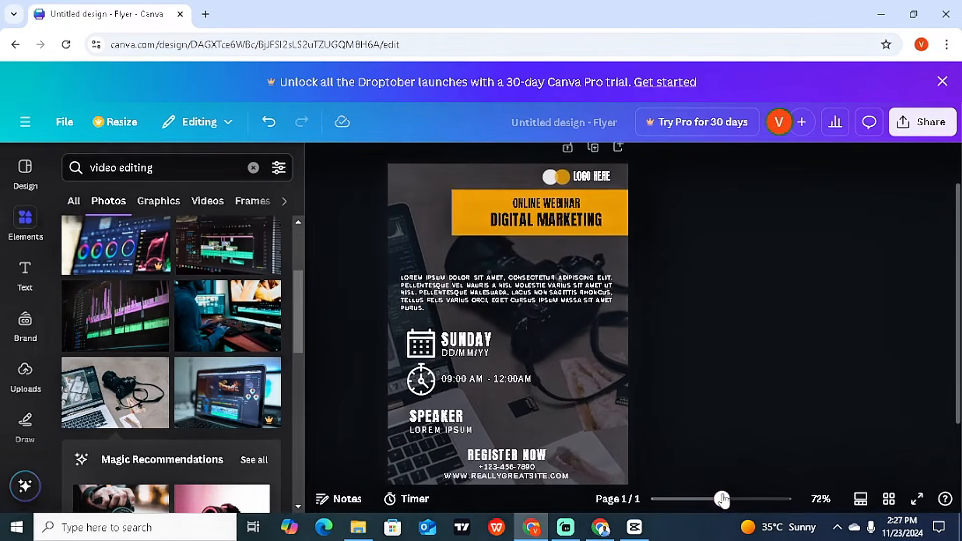
Step: Replace the ONLINE WEBINAR line with the new video business-name subtitle
{"action": "left_click", "coordinate": [555, 217]}
{"action": "left_click", "coordinate": [555, 217]}
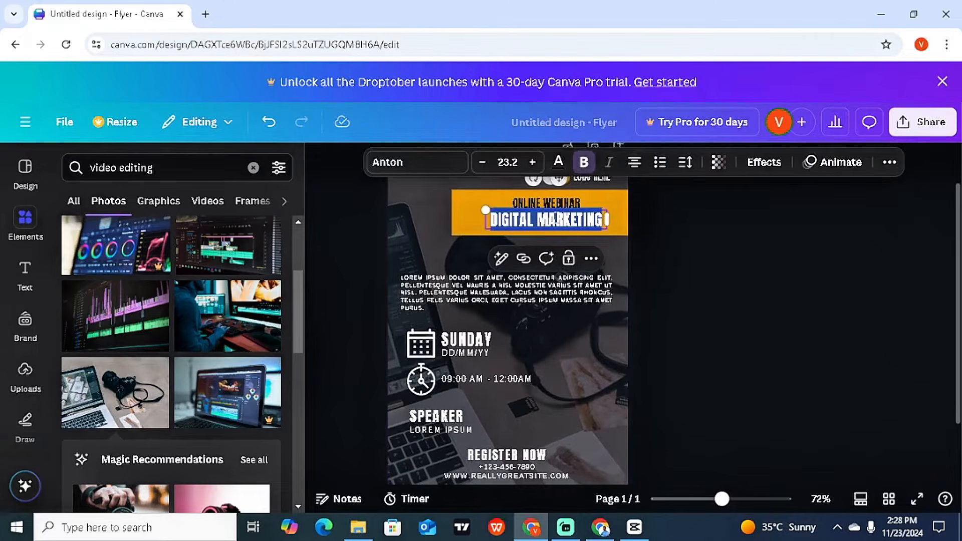
{"action": "left_click", "coordinate": [551, 204]}
{"action": "double_click", "coordinate": [551, 203]}
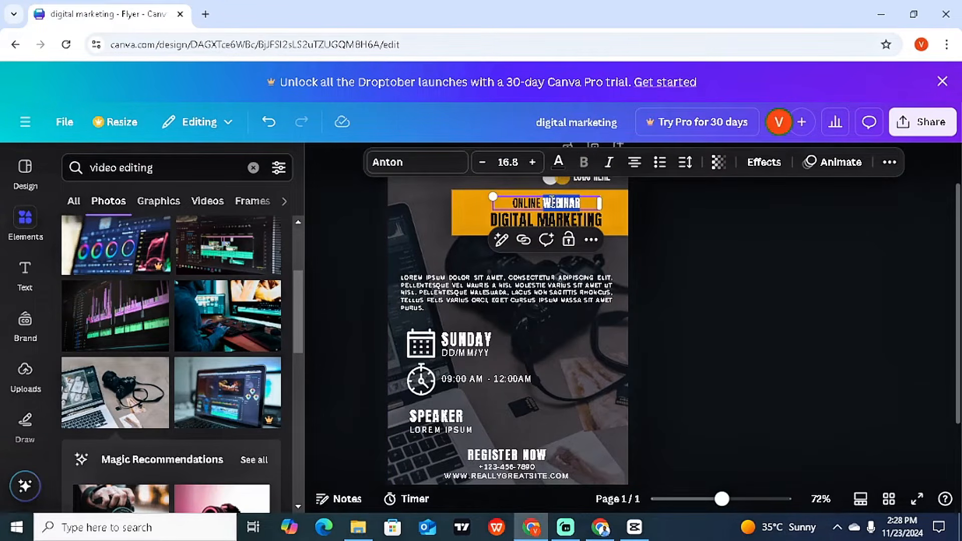
{"action": "triple_click", "coordinate": [552, 201]}
{"action": "type", "text": "VIDEO E"}
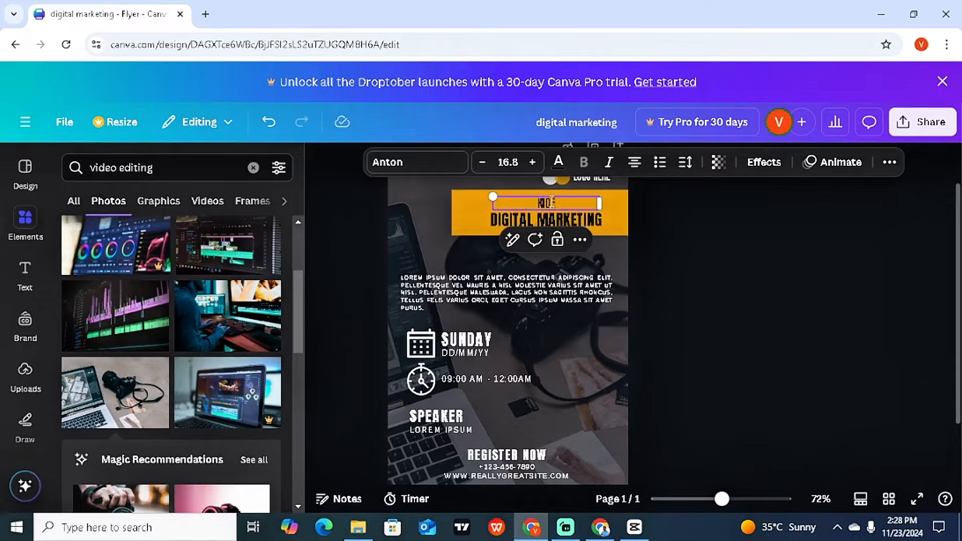
{"action": "key", "text": "BackSpace"}
{"action": "key", "text": "BackSpace"}
{"action": "key", "text": "BackSpace"}
{"action": "key", "text": "BackSpace"}
{"action": "type", "text": "EOS "}
{"action": "type", "text": "VIDEO"}
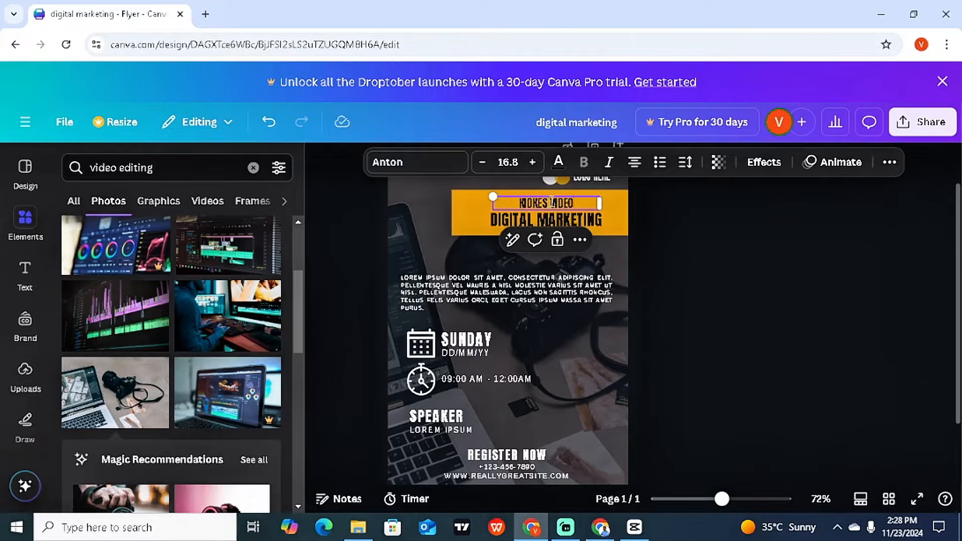
Step: Change the DIGITAL MARKETING heading to 'EDITING SERVICE'
{"action": "double_click", "coordinate": [531, 220]}
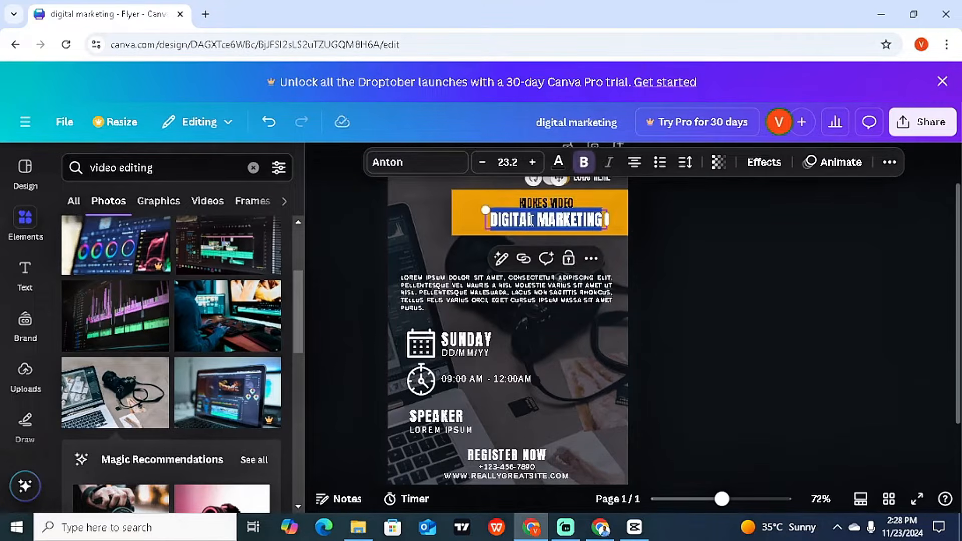
{"action": "type", "text": "EDITI"}
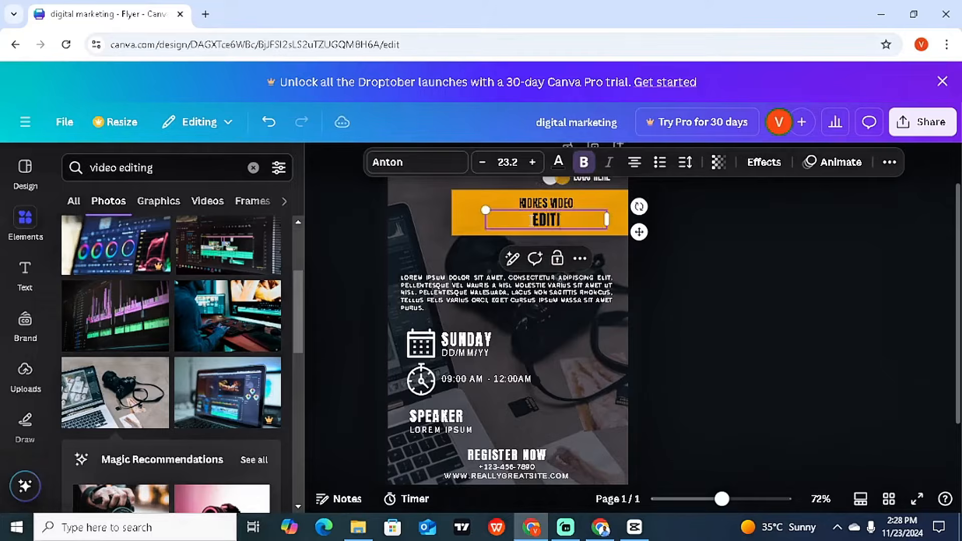
{"action": "type", "text": "NG SERVIC"}
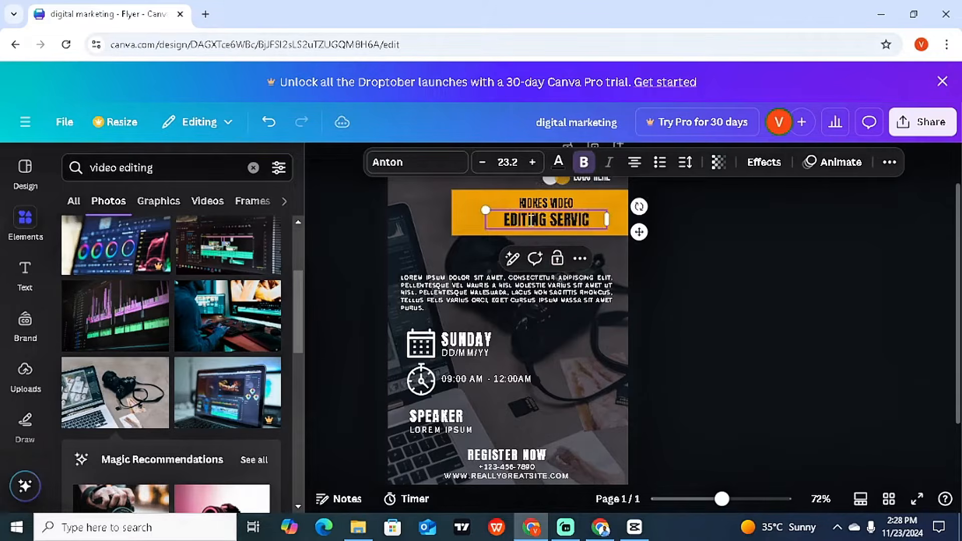
{"action": "type", "text": "E"}
{"action": "left_click", "coordinate": [755, 332]}
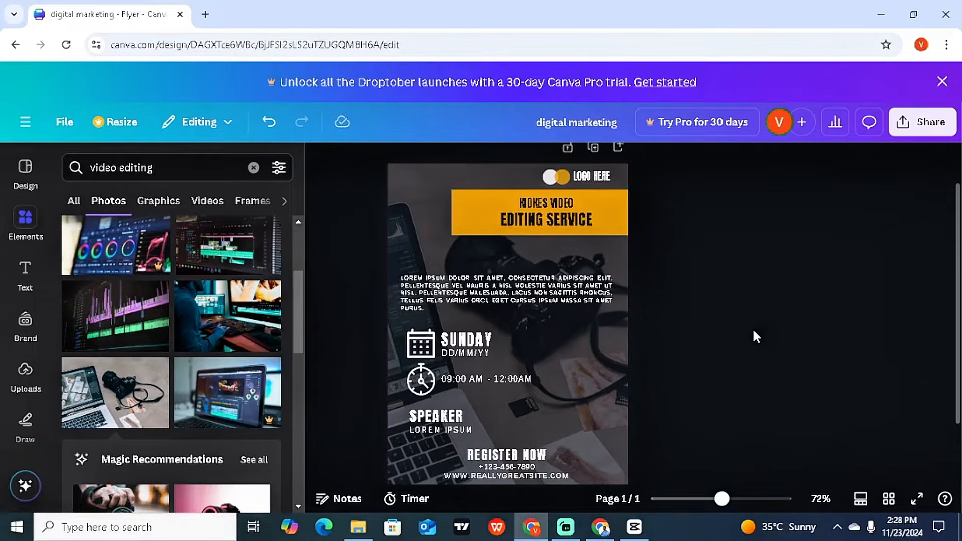
Step: Delete the 'LOGO HERE' text and the two logo circles
{"action": "left_click", "coordinate": [580, 175]}
{"action": "key", "text": "Delete"}
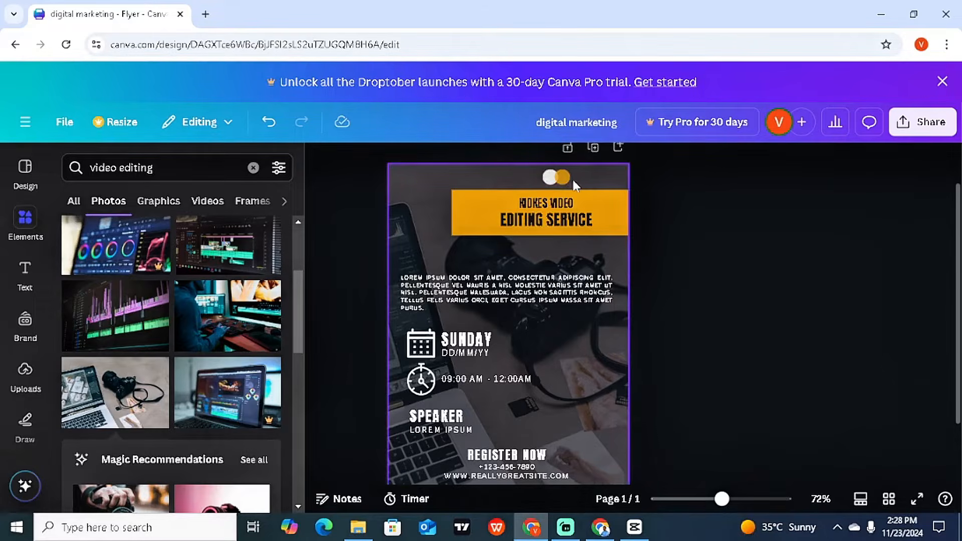
{"action": "left_click", "coordinate": [558, 181]}
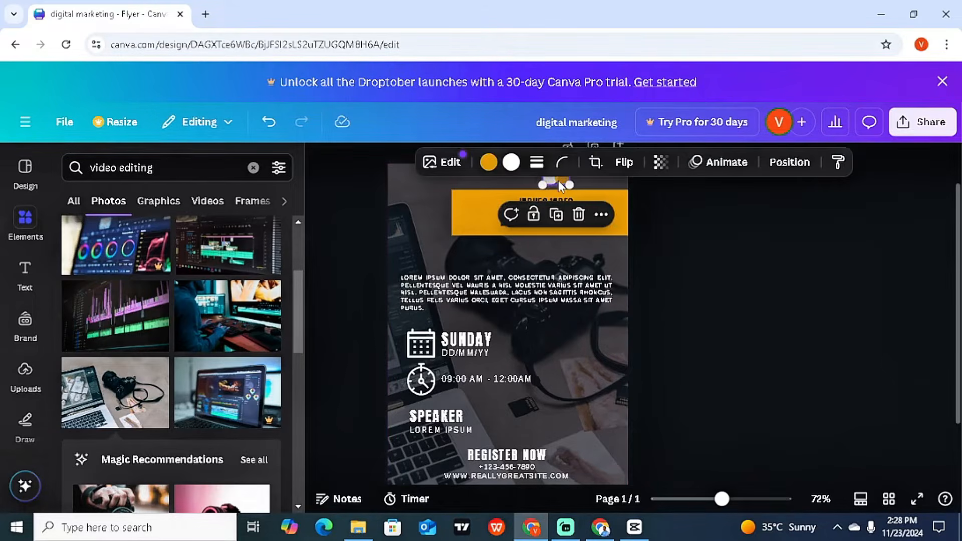
{"action": "key", "text": "Delete"}
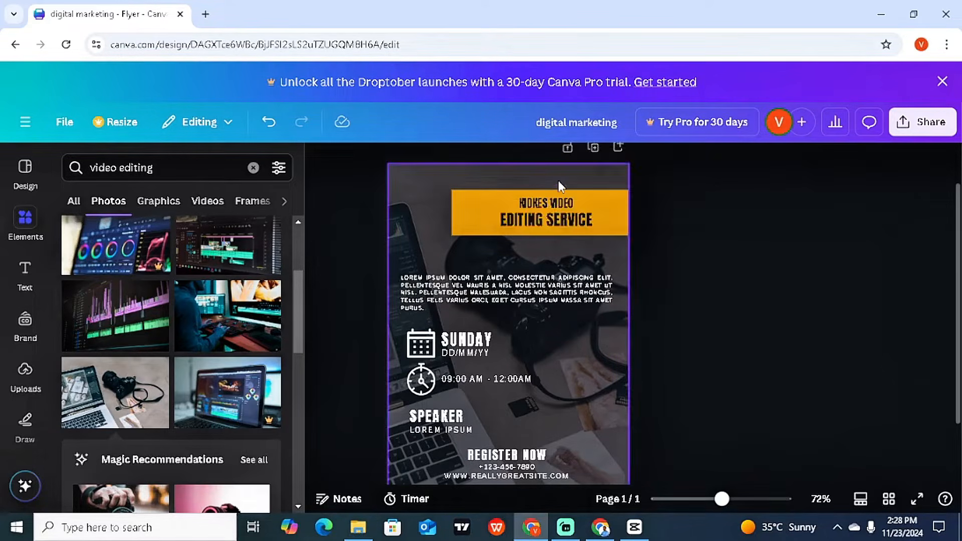
Step: Upload the round MORE SKILLS logo PNG from the Downloads folder into Canva's Uploads
{"action": "left_click", "coordinate": [32, 375]}
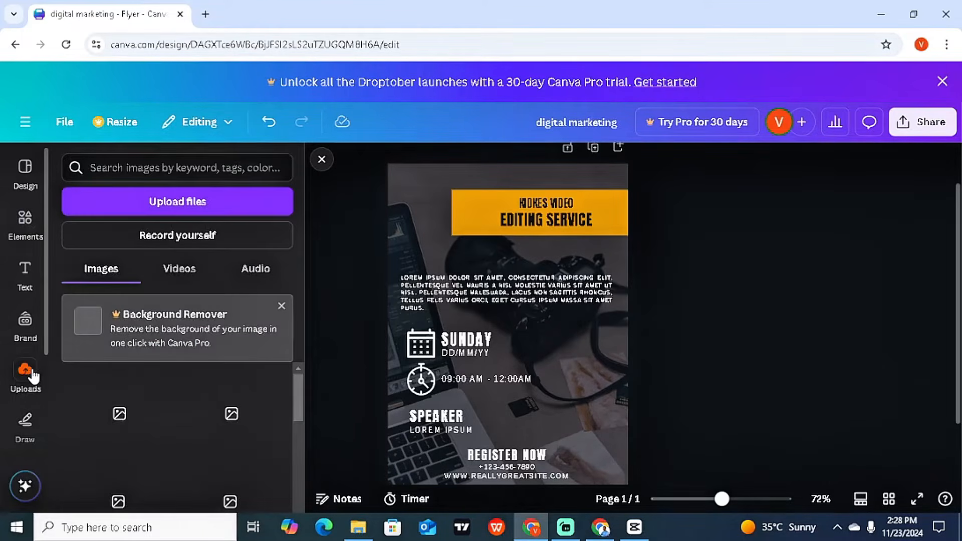
{"action": "left_click", "coordinate": [200, 200]}
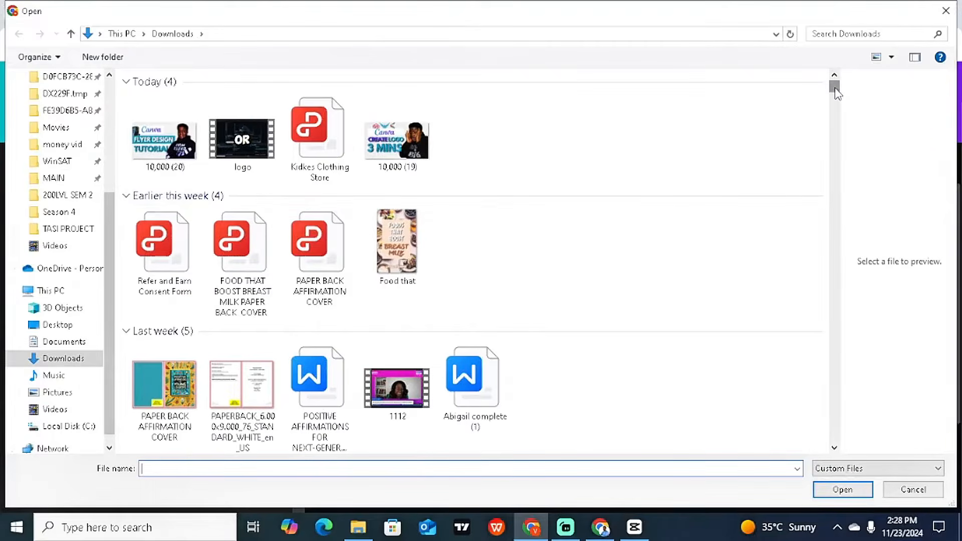
{"action": "left_click_drag", "start_coordinate": [835, 93], "coordinate": [831, 149]}
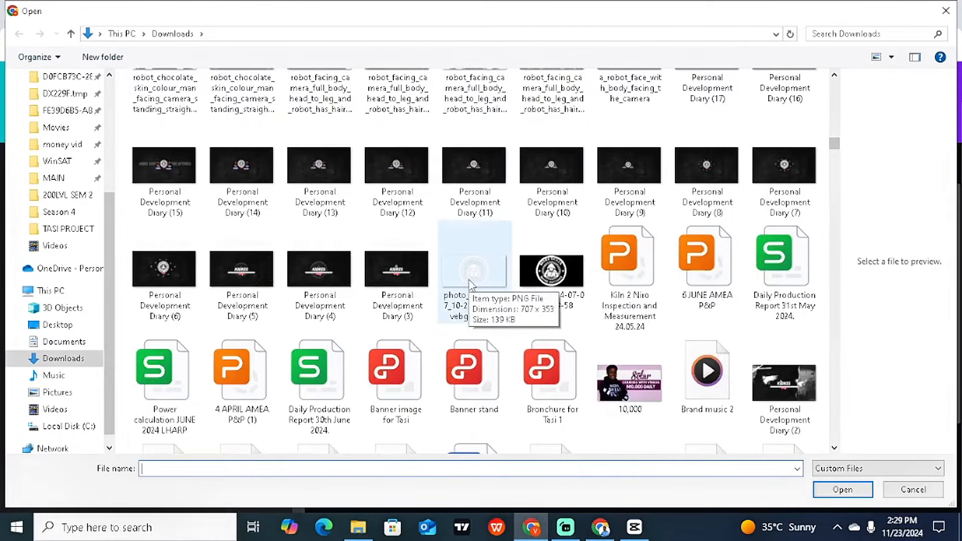
{"action": "double_click", "coordinate": [471, 284]}
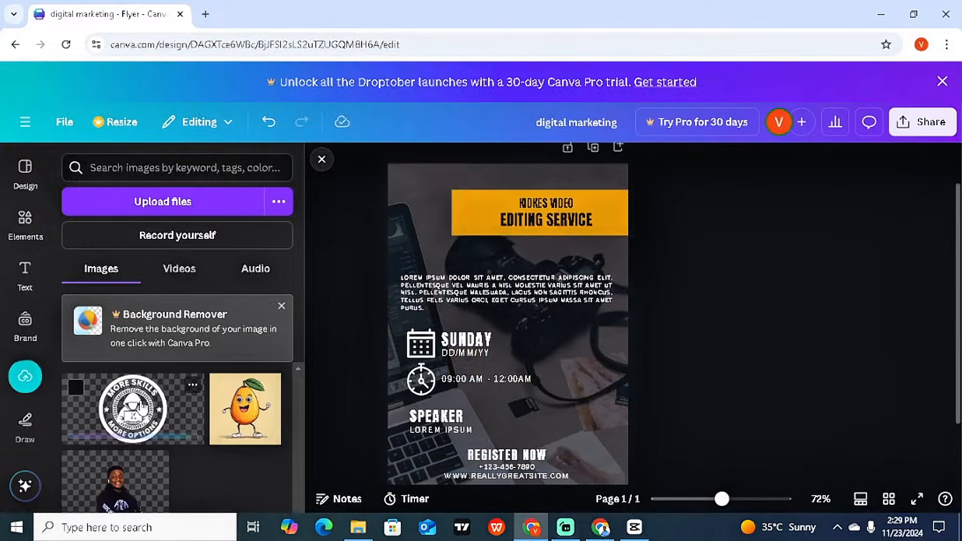
Step: Add the uploaded logo to the flyer, shrink it, and place it at the left of the yellow banner
{"action": "left_click", "coordinate": [135, 409]}
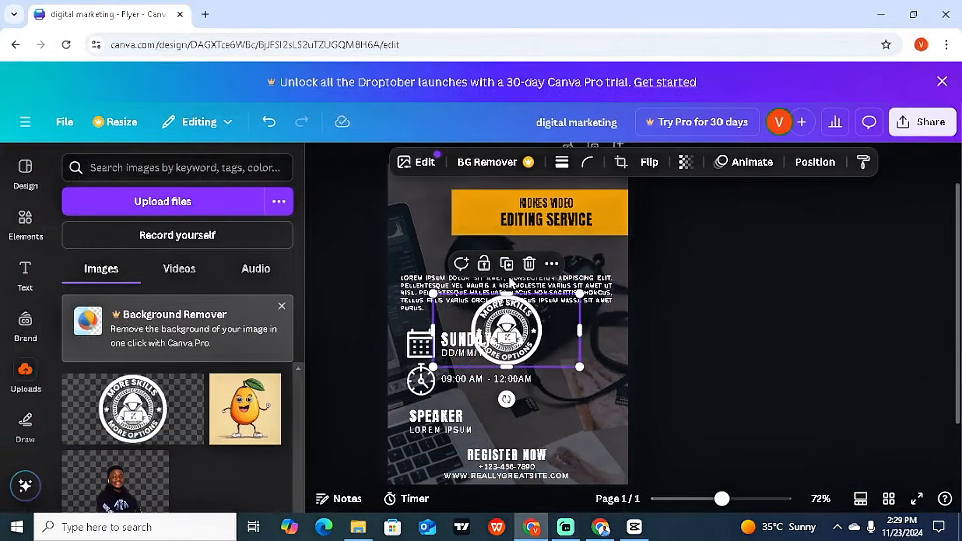
{"action": "left_click_drag", "start_coordinate": [566, 309], "coordinate": [624, 223]}
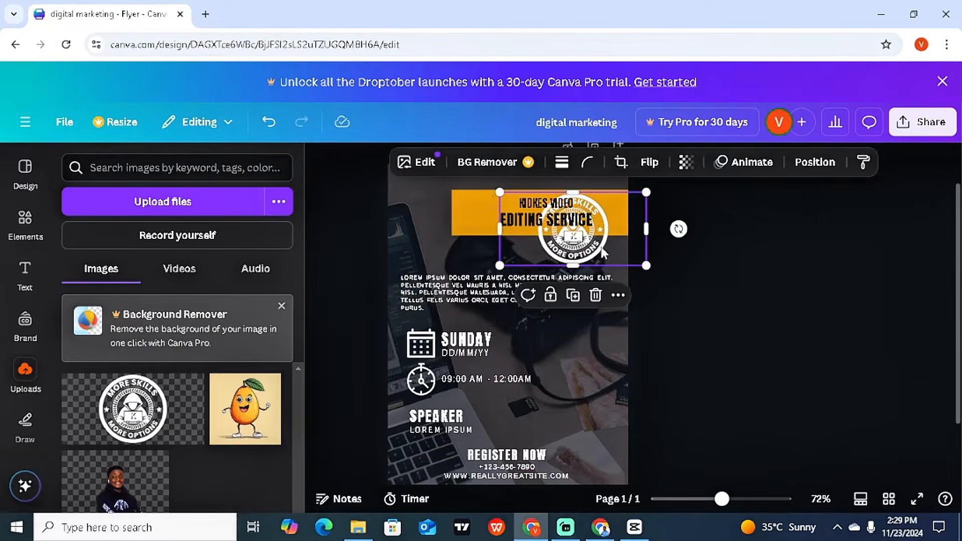
{"action": "left_click_drag", "start_coordinate": [498, 190], "coordinate": [591, 191]}
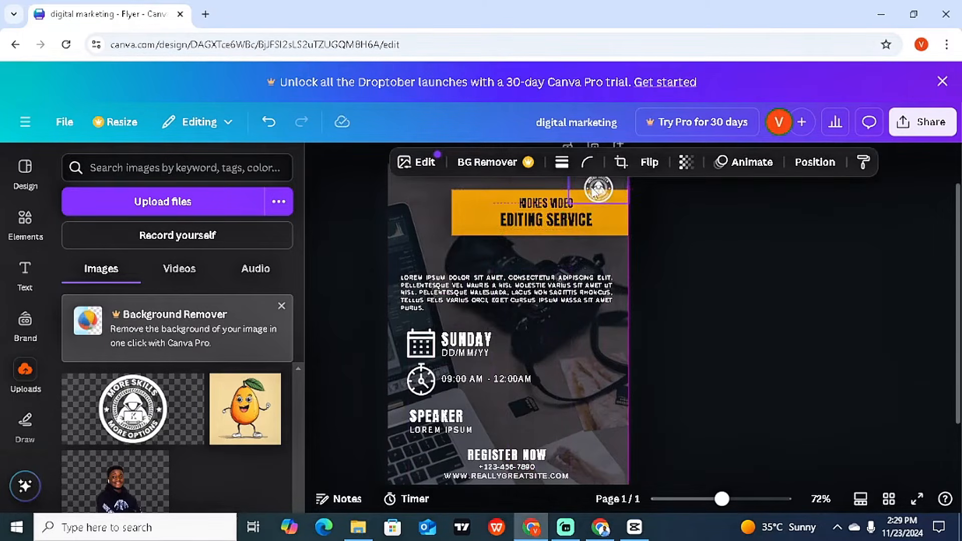
{"action": "left_click", "coordinate": [732, 267]}
{"action": "left_click", "coordinate": [606, 200]}
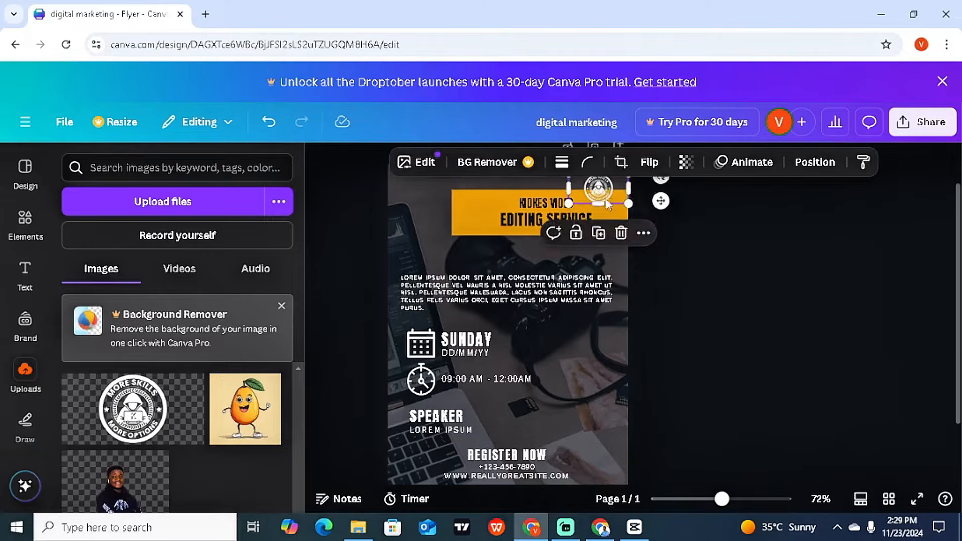
{"action": "left_click_drag", "start_coordinate": [607, 203], "coordinate": [487, 208]}
{"action": "left_click", "coordinate": [422, 222]}
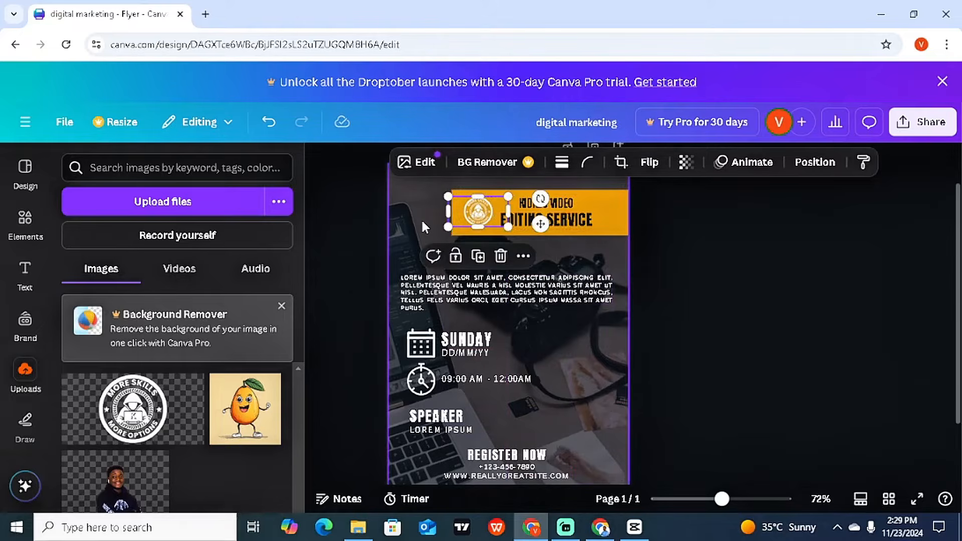
{"action": "left_click", "coordinate": [849, 231]}
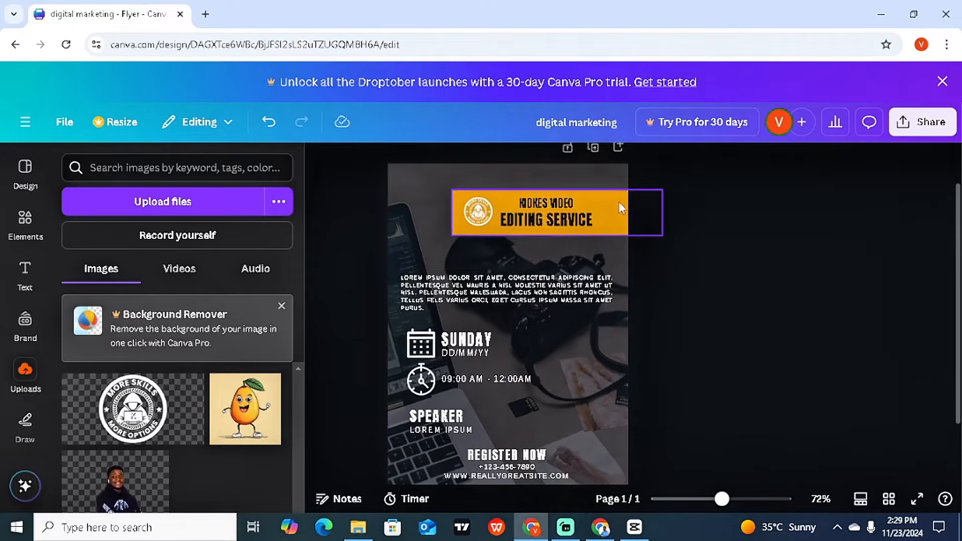
Step: Enlarge the KIDKES VIDEO heading to 19.8 and change its font to League Spartan
{"action": "left_click", "coordinate": [575, 208]}
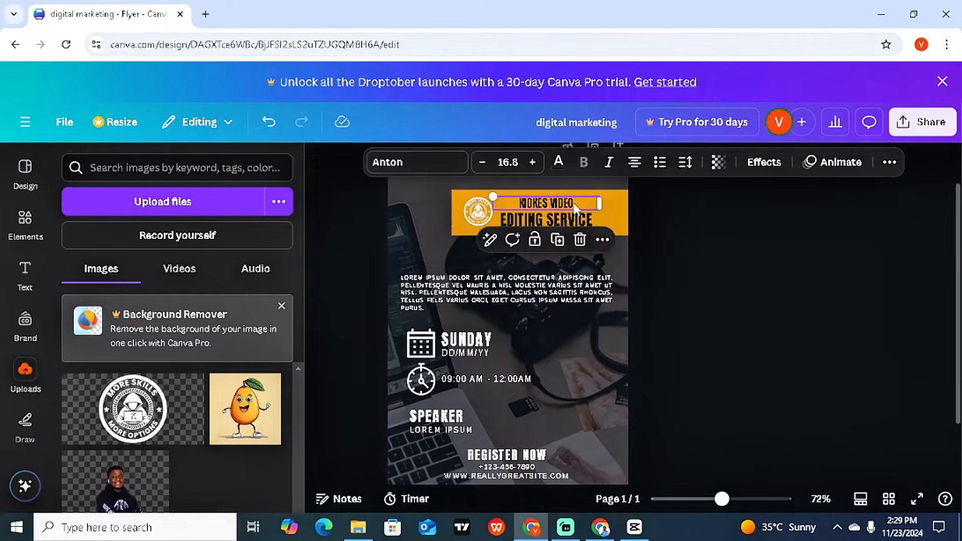
{"action": "left_click", "coordinate": [532, 162]}
{"action": "left_click", "coordinate": [533, 162]}
{"action": "left_click", "coordinate": [534, 162]}
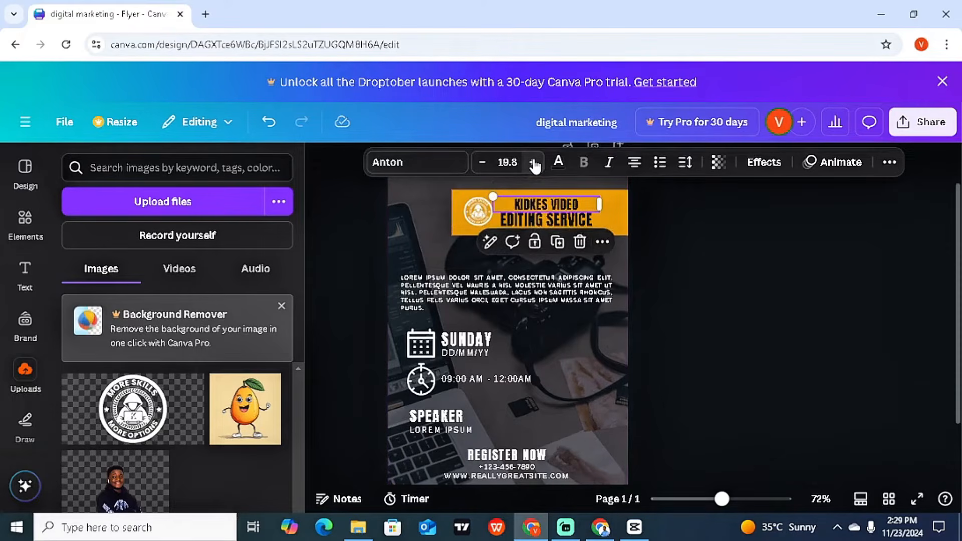
{"action": "left_click", "coordinate": [426, 167]}
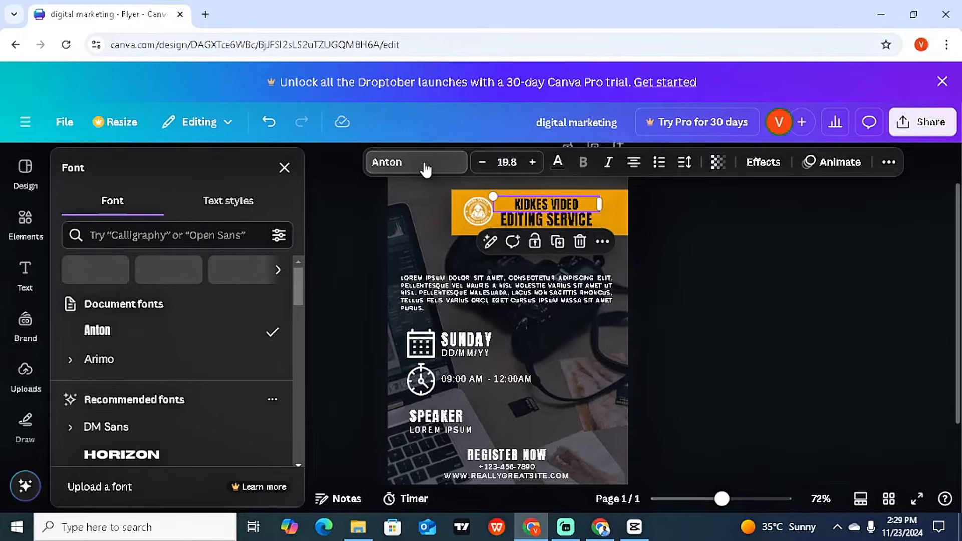
{"action": "key", "text": "Escape"}
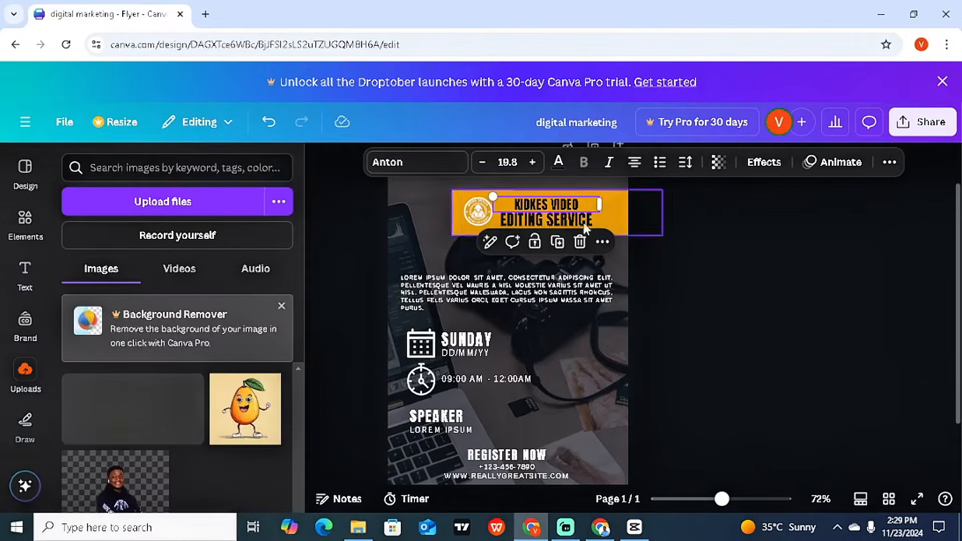
{"action": "left_click", "coordinate": [710, 221]}
{"action": "left_click", "coordinate": [571, 205]}
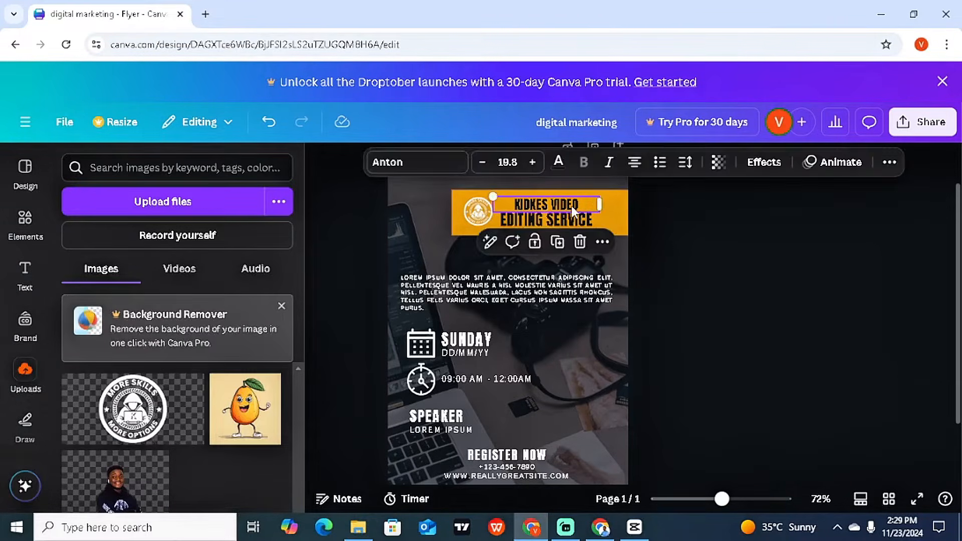
{"action": "left_click", "coordinate": [439, 166]}
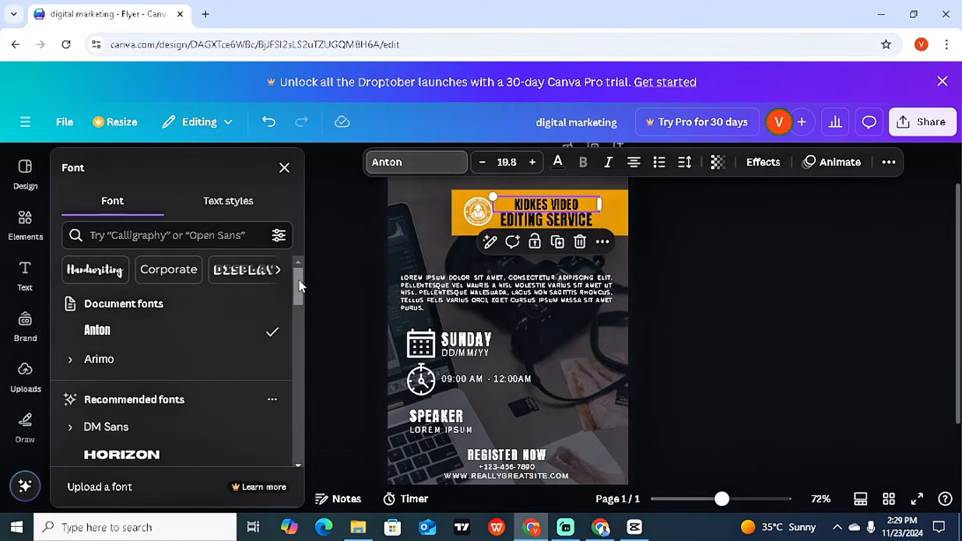
{"action": "left_click_drag", "start_coordinate": [299, 280], "coordinate": [305, 328]}
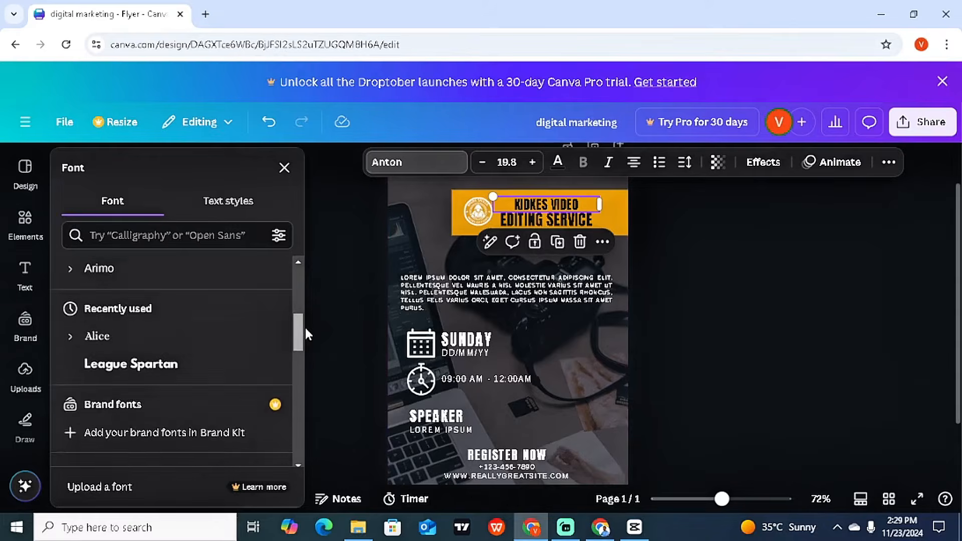
{"action": "left_click", "coordinate": [224, 365]}
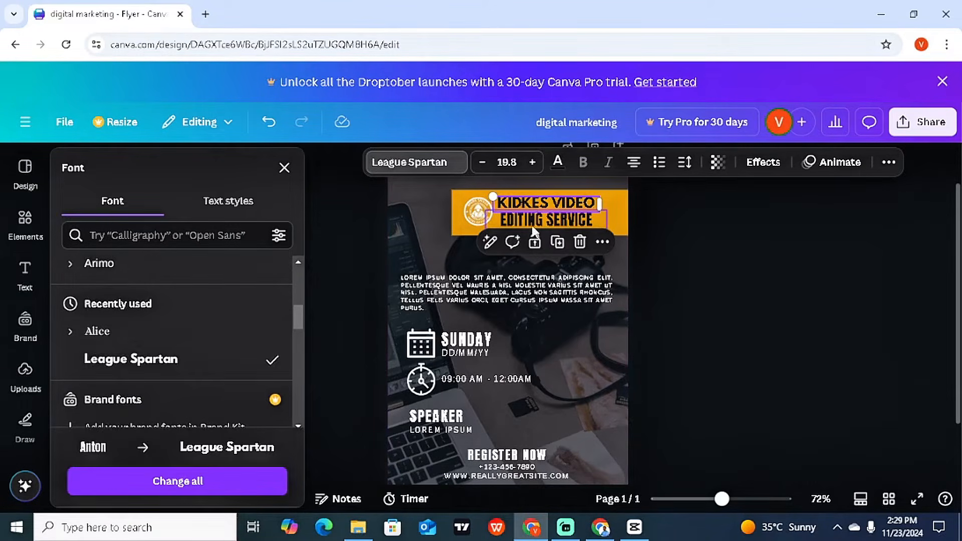
{"action": "key", "text": "ctrl+z"}
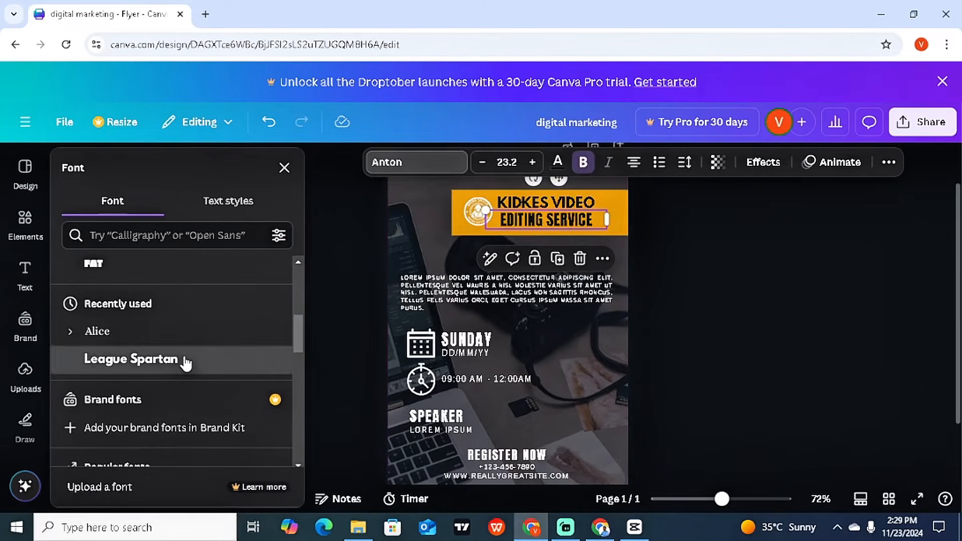
{"action": "left_click", "coordinate": [185, 361]}
Step: Widen the heading so EDITING SERVICE fits one line and shrink KIDKES VIDEO to 14.8
{"action": "left_click_drag", "start_coordinate": [606, 227], "coordinate": [641, 231]}
{"action": "left_click", "coordinate": [571, 200]}
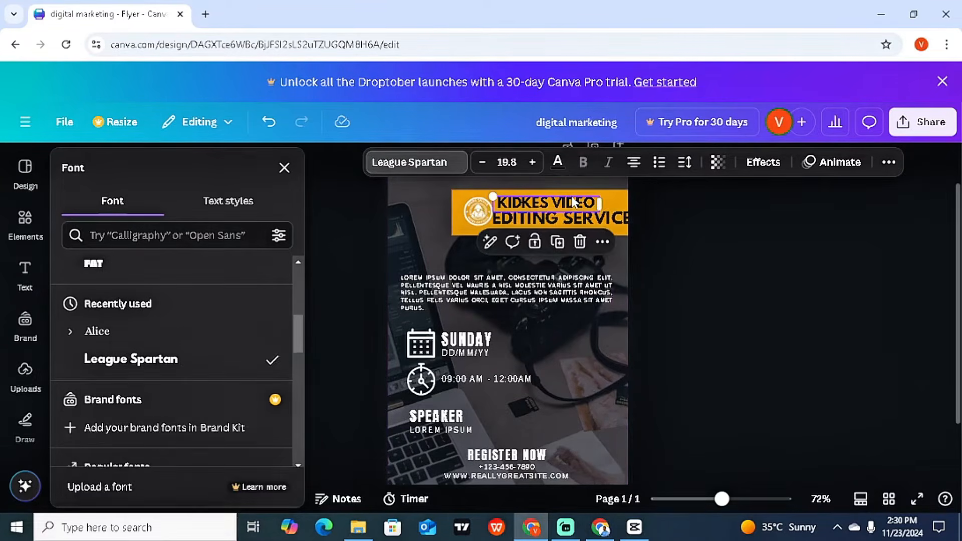
{"action": "left_click", "coordinate": [482, 162]}
{"action": "left_click", "coordinate": [482, 162]}
{"action": "left_click", "coordinate": [482, 161]}
{"action": "left_click", "coordinate": [482, 162]}
{"action": "left_click", "coordinate": [482, 162]}
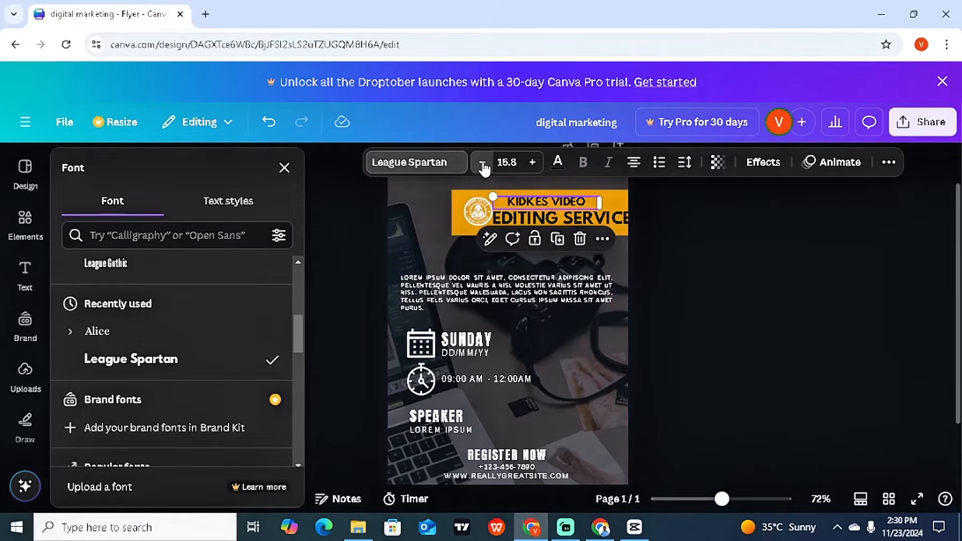
{"action": "left_click", "coordinate": [542, 214]}
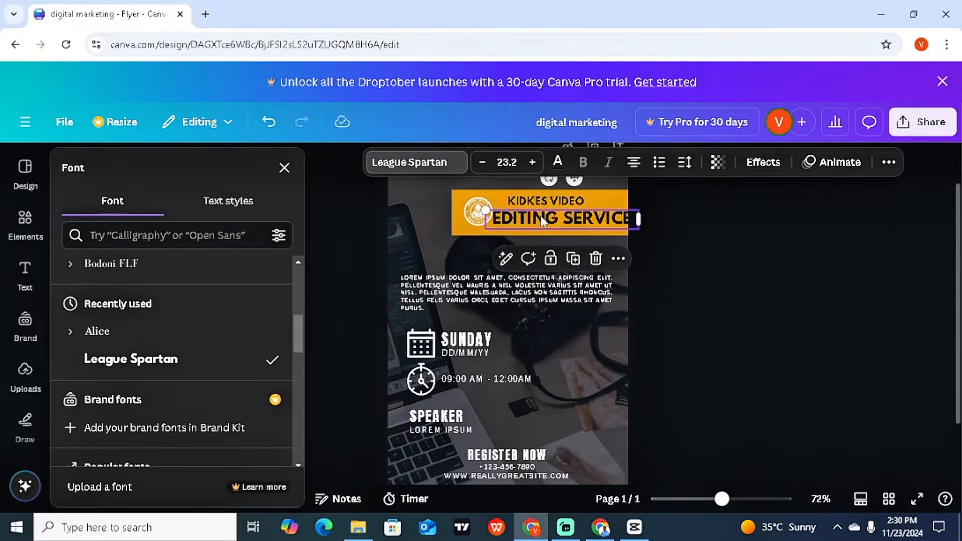
{"action": "left_click_drag", "start_coordinate": [540, 216], "coordinate": [536, 217]}
Step: Set KIDKES VIDEO to 16.8 above EDITING SERVICE and shift the logo slightly left and down
{"action": "left_click", "coordinate": [545, 206]}
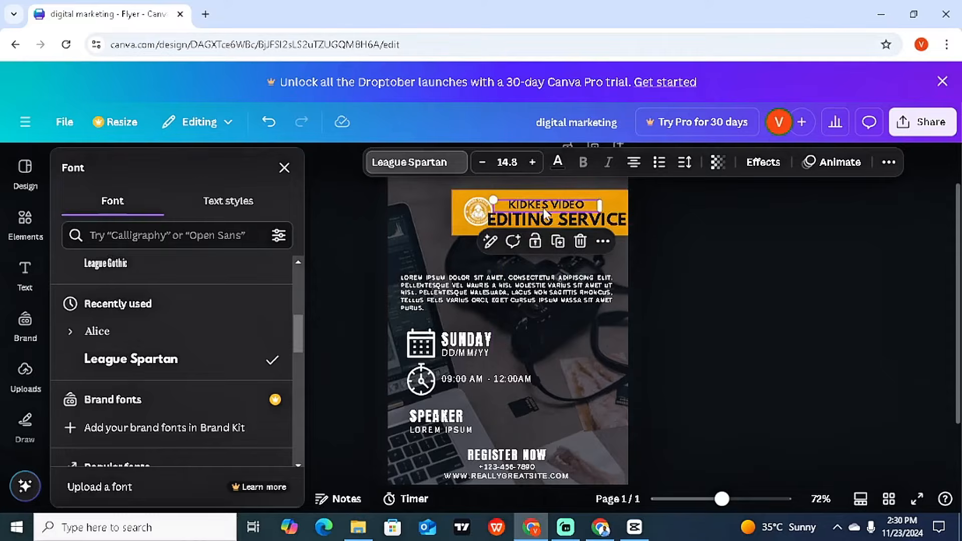
{"action": "left_click", "coordinate": [534, 163]}
{"action": "left_click", "coordinate": [534, 163]}
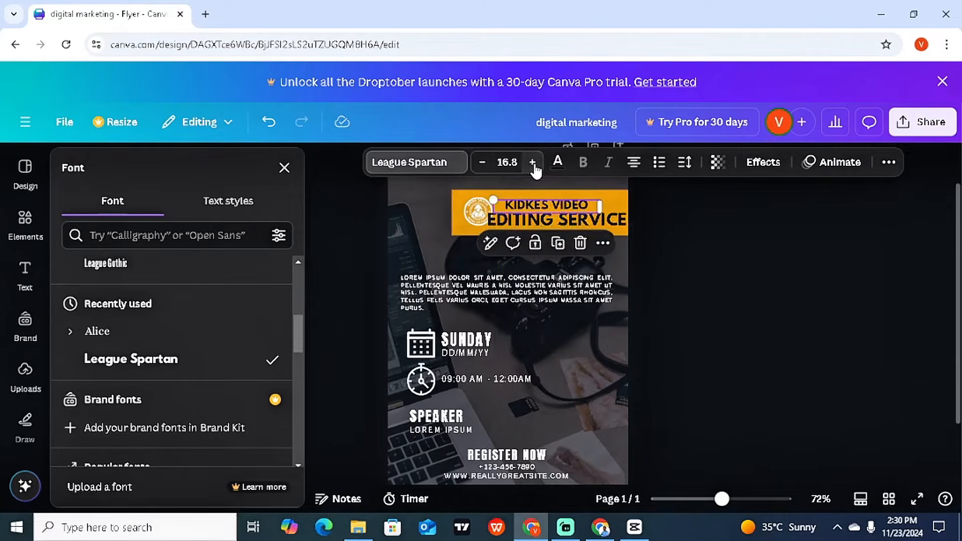
{"action": "left_click_drag", "start_coordinate": [545, 204], "coordinate": [552, 205]}
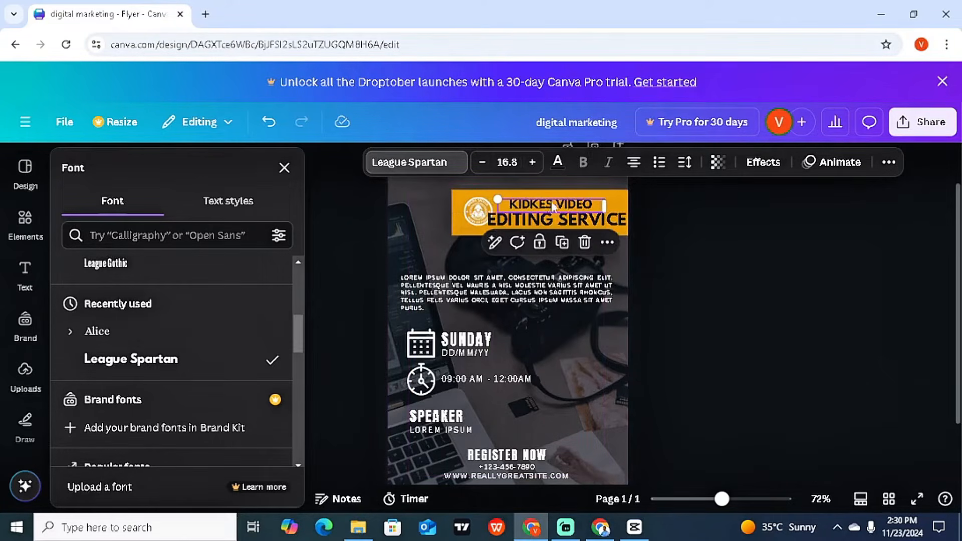
{"action": "left_click", "coordinate": [727, 244]}
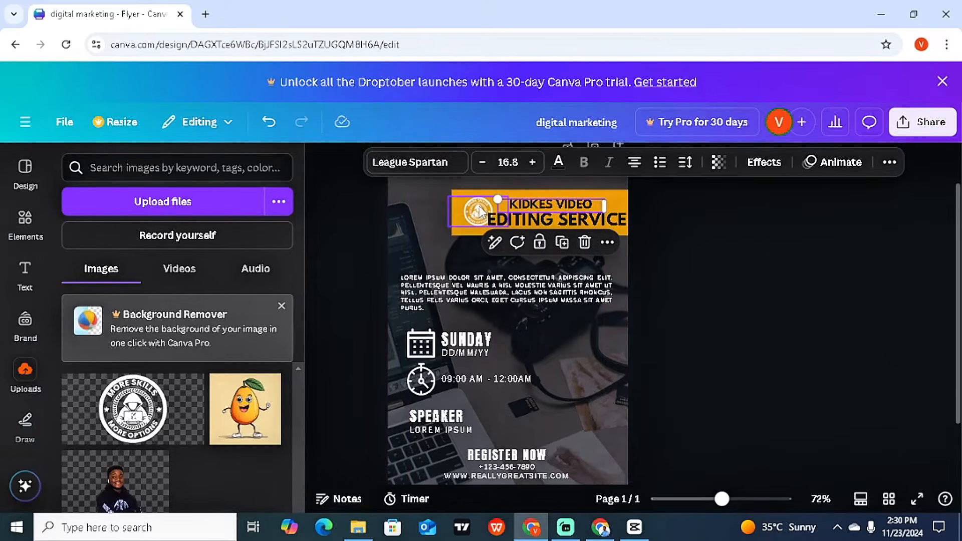
{"action": "left_click_drag", "start_coordinate": [479, 206], "coordinate": [504, 192]}
{"action": "left_click", "coordinate": [376, 193]}
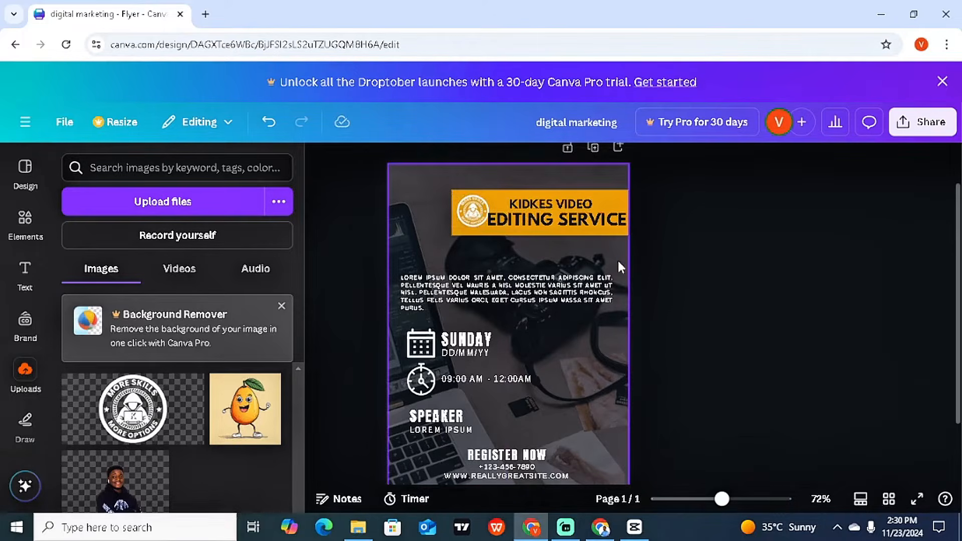
Step: Move the lorem ipsum paragraph up and replace it with 'WE OFFER THE BEST VIDEO EDITING SERVICES'
{"action": "left_click", "coordinate": [523, 300]}
{"action": "left_click_drag", "start_coordinate": [525, 298], "coordinate": [525, 291]}
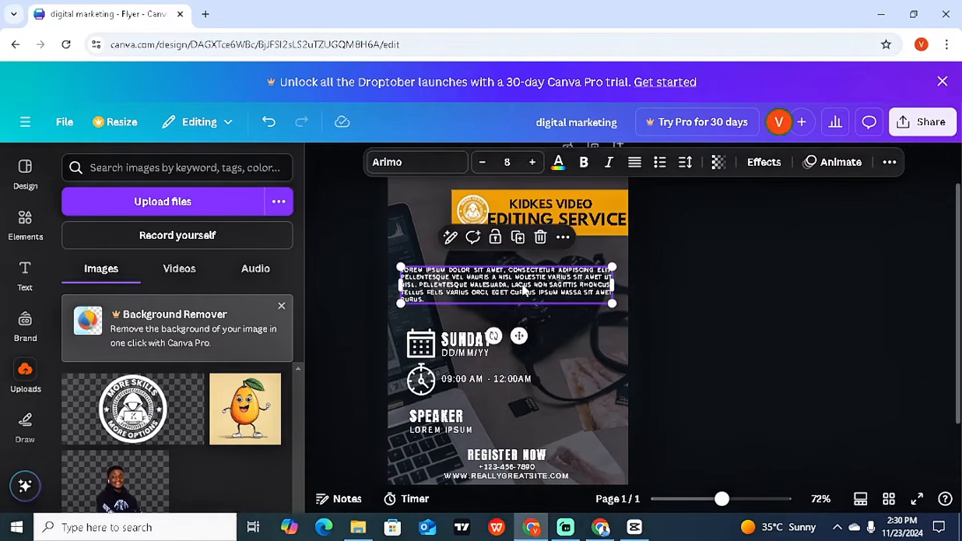
{"action": "double_click", "coordinate": [521, 285]}
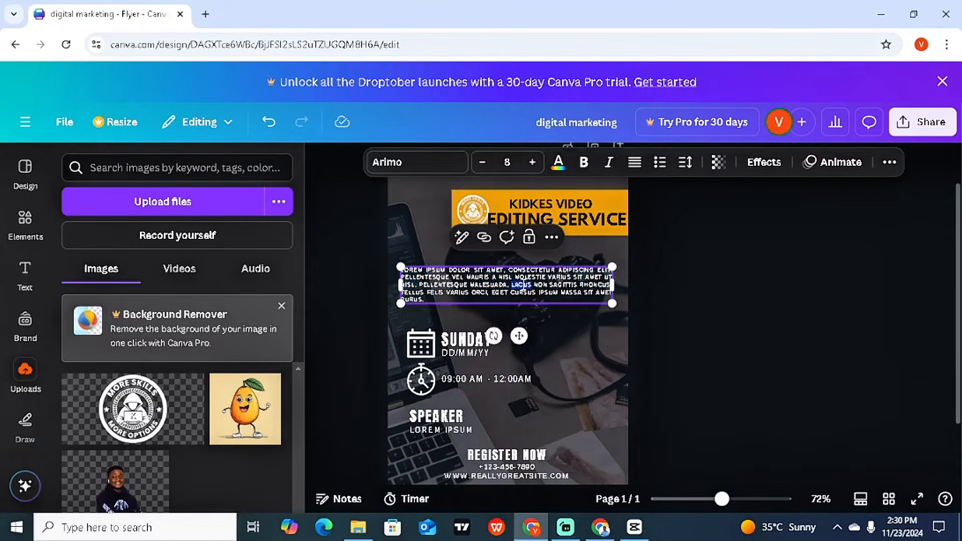
{"action": "key", "text": "ctrl+a"}
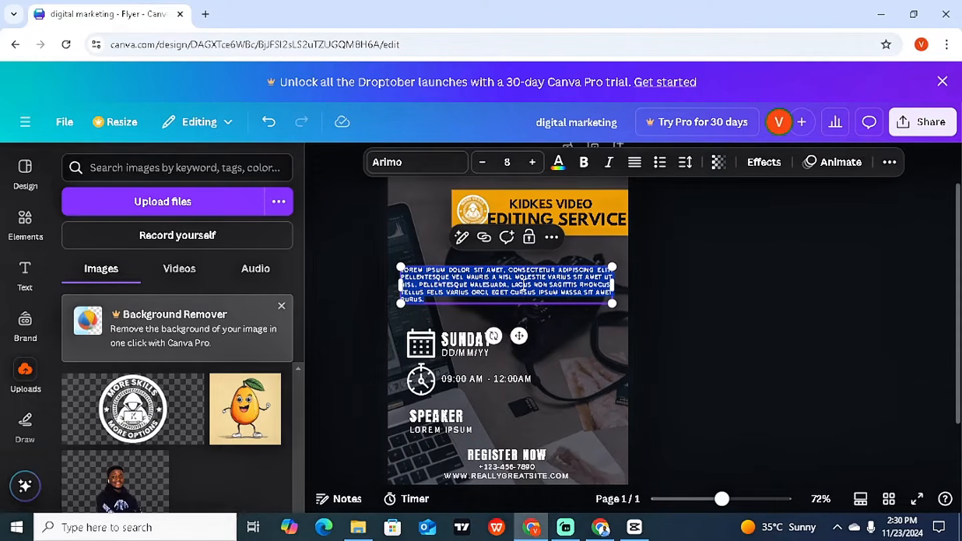
{"action": "type", "text": "WE OFFER"}
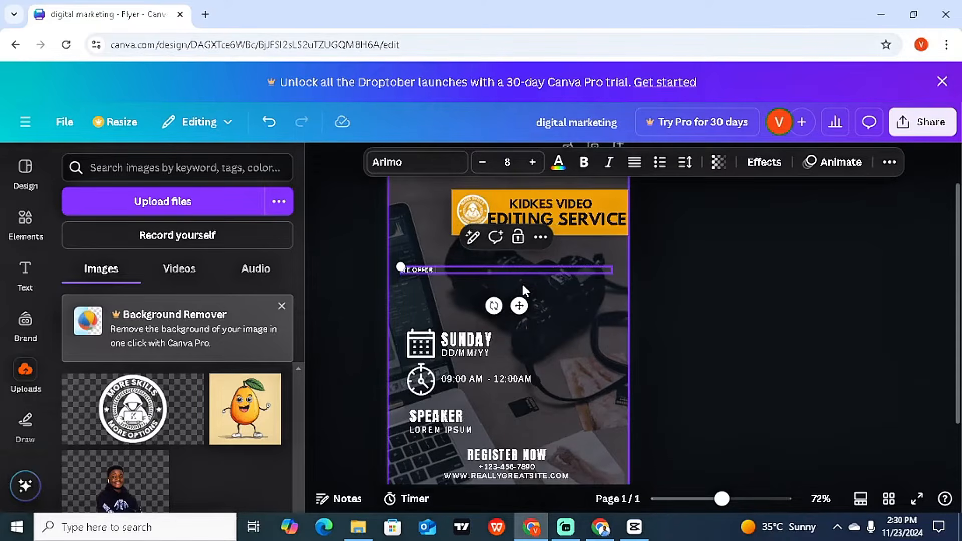
{"action": "type", "text": " TYHE BEST VIDEO EDITING SERVICES : S"}
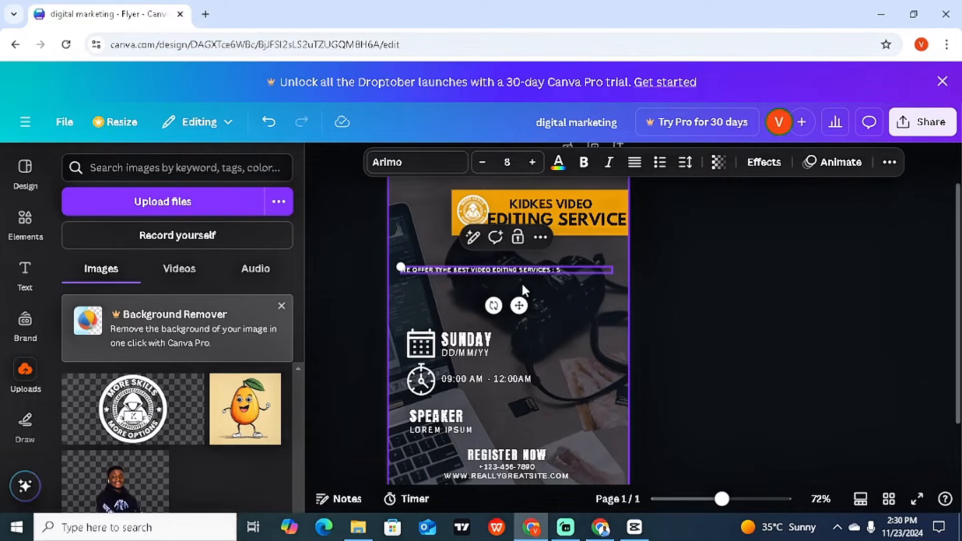
{"action": "key", "text": "BackSpace"}
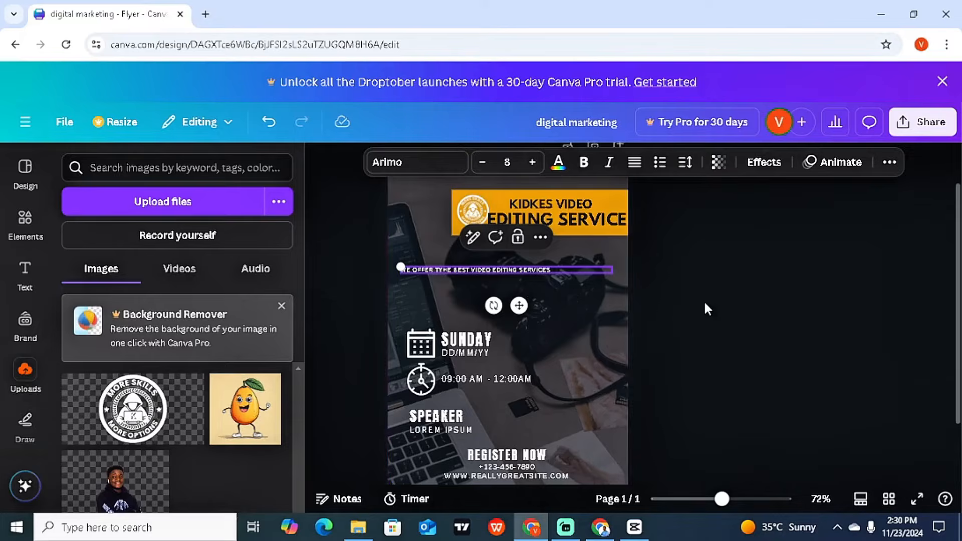
{"action": "left_click", "coordinate": [704, 301]}
Step: Correct the TYHE typo to THE in the WE OFFER line
{"action": "left_click", "coordinate": [504, 269]}
{"action": "key", "text": "BackSpace"}
{"action": "key", "text": "BackSpace"}
{"action": "type", "text": "H"}
{"action": "left_click", "coordinate": [588, 290]}
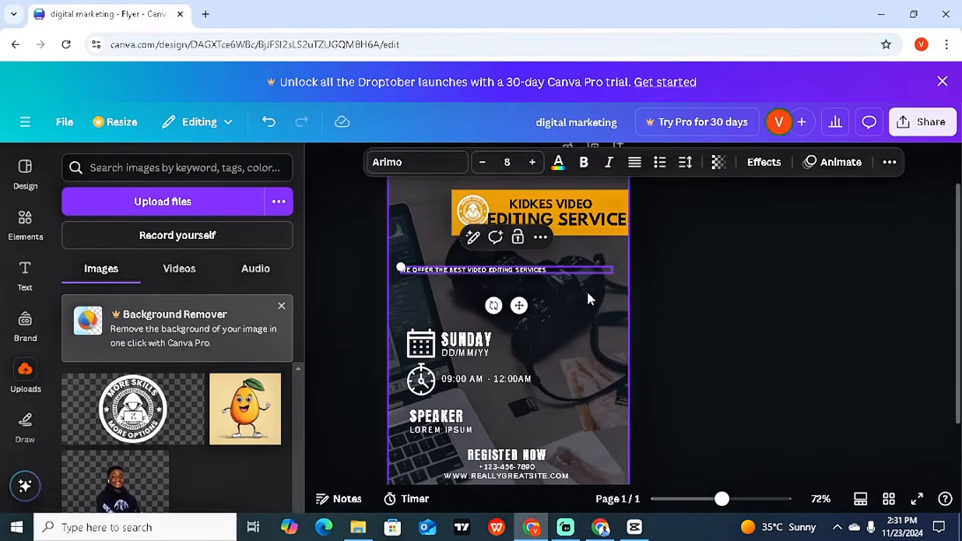
{"action": "left_click", "coordinate": [542, 267]}
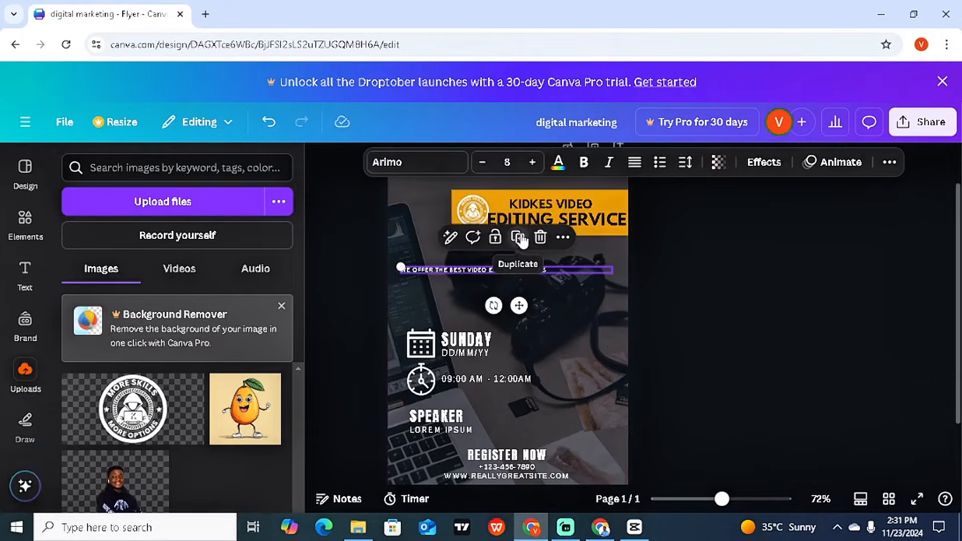
Step: Duplicate the WE OFFER line as 'OUR SERVICES' with a larger box and bigger font
{"action": "left_click", "coordinate": [519, 238]}
{"action": "left_click", "coordinate": [520, 277]}
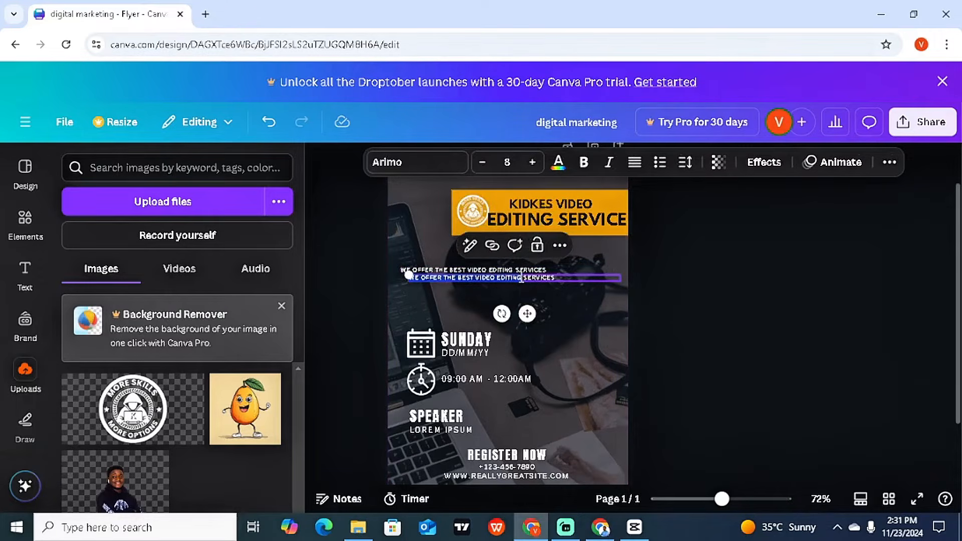
{"action": "type", "text": "OUR SERV"}
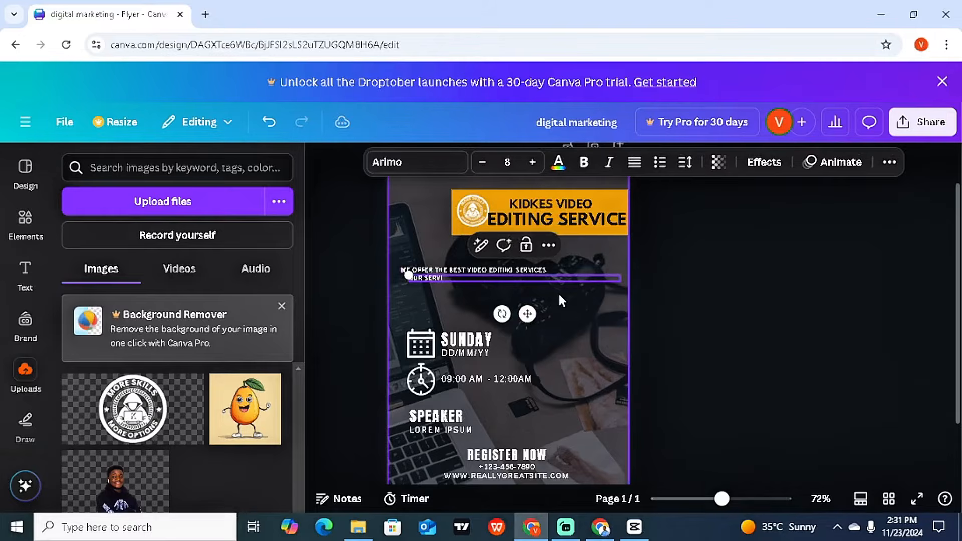
{"action": "type", "text": "ICES"}
{"action": "left_click_drag", "start_coordinate": [408, 275], "coordinate": [358, 238]}
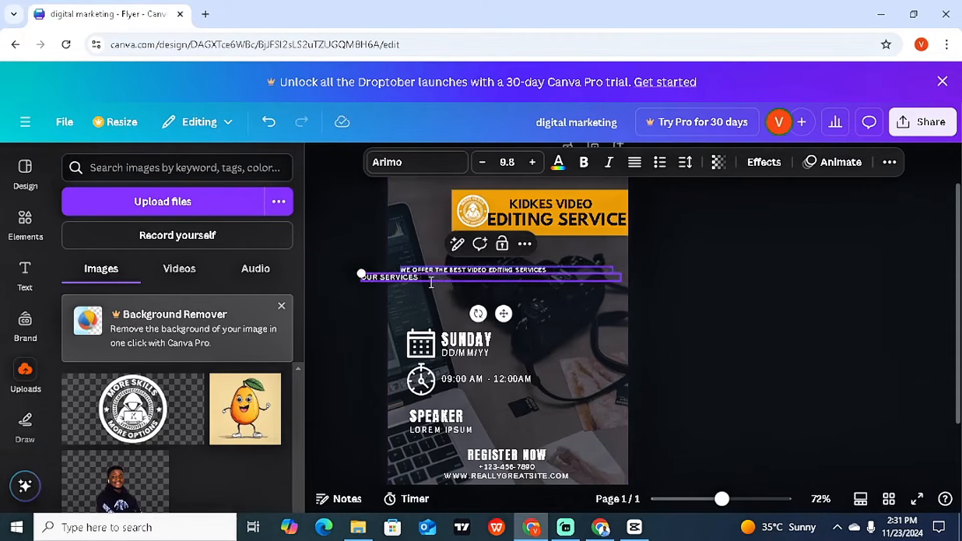
{"action": "left_click_drag", "start_coordinate": [504, 314], "coordinate": [538, 318]}
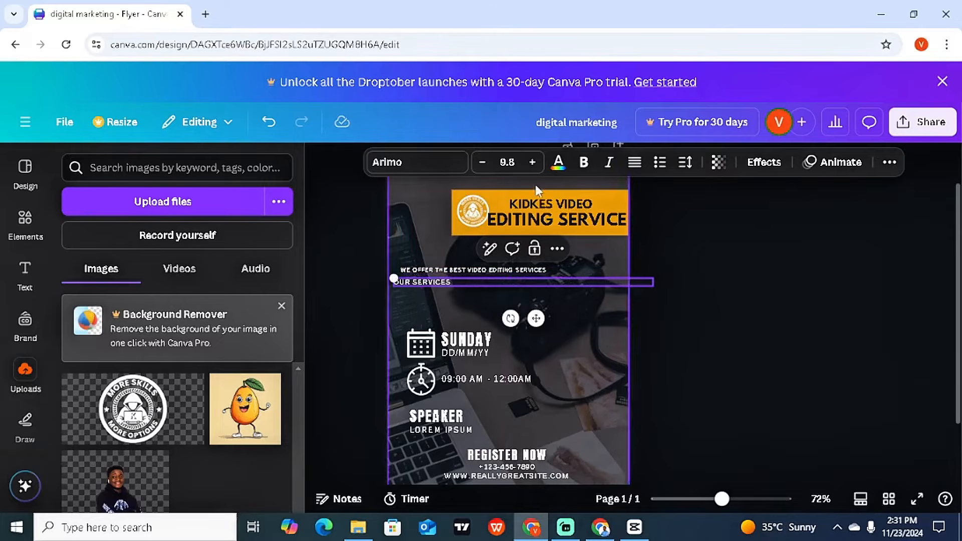
{"action": "left_click", "coordinate": [532, 162]}
{"action": "left_click", "coordinate": [533, 161]}
{"action": "left_click", "coordinate": [533, 162]}
{"action": "left_click", "coordinate": [533, 162]}
{"action": "left_click", "coordinate": [532, 162]}
{"action": "left_click", "coordinate": [532, 162]}
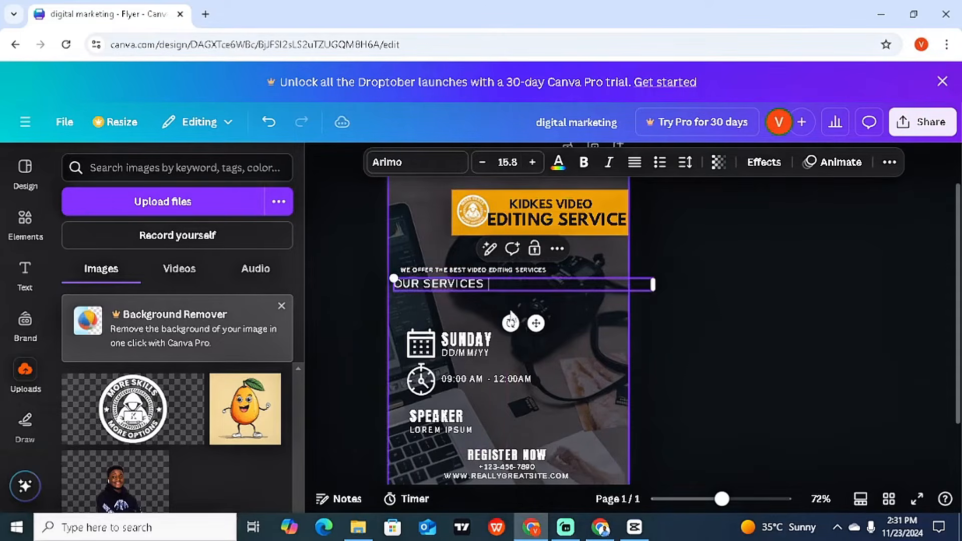
Step: Move the WE OFFER line up and place OUR SERVICES directly beneath it
{"action": "left_click", "coordinate": [503, 266]}
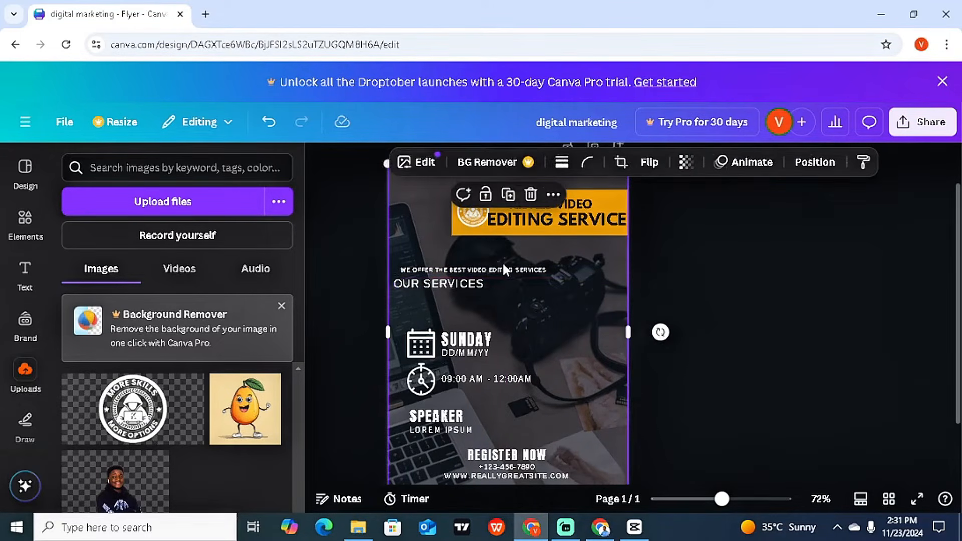
{"action": "left_click", "coordinate": [506, 266]}
{"action": "left_click_drag", "start_coordinate": [506, 267], "coordinate": [503, 256]}
{"action": "left_click", "coordinate": [470, 285]}
{"action": "left_click_drag", "start_coordinate": [469, 284], "coordinate": [467, 273]}
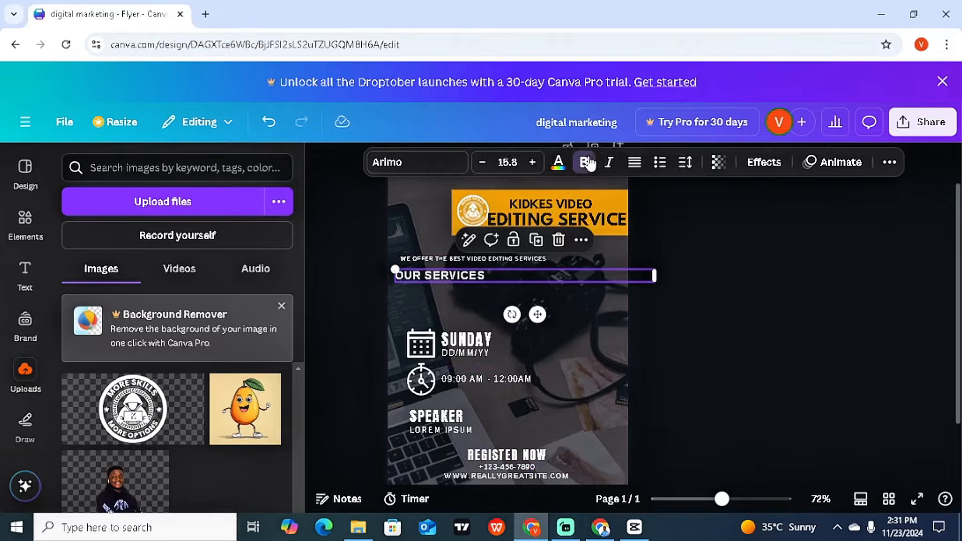
{"action": "left_click", "coordinate": [675, 331]}
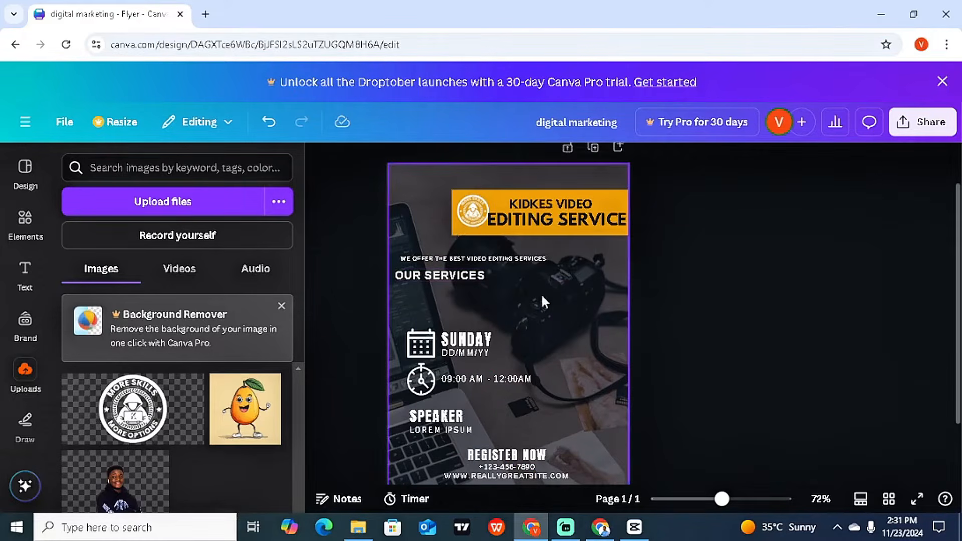
{"action": "left_click", "coordinate": [520, 257]}
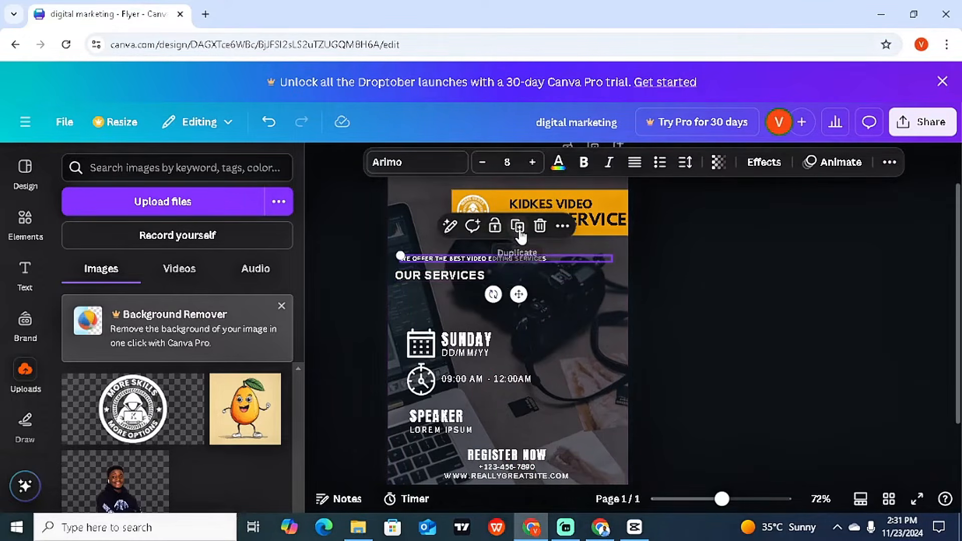
Step: Duplicate the intro line below OUR SERVICES and turn it into a bulleted list
{"action": "left_click", "coordinate": [517, 226]}
{"action": "mouse_move", "coordinate": [521, 303]}
{"action": "left_mouse_down"}
{"action": "mouse_move", "coordinate": [511, 324]}
{"action": "mouse_move", "coordinate": [519, 321]}
{"action": "left_mouse_up"}
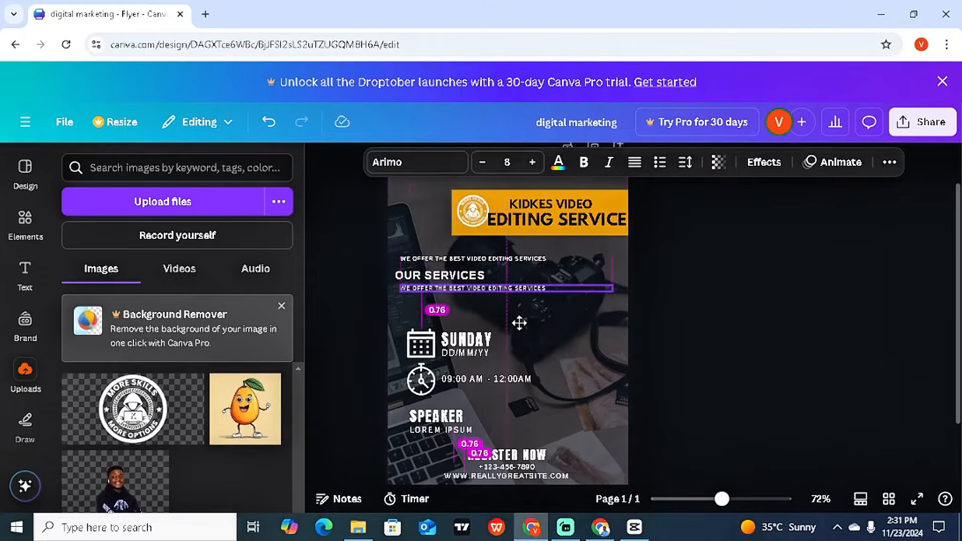
{"action": "double_click", "coordinate": [457, 281]}
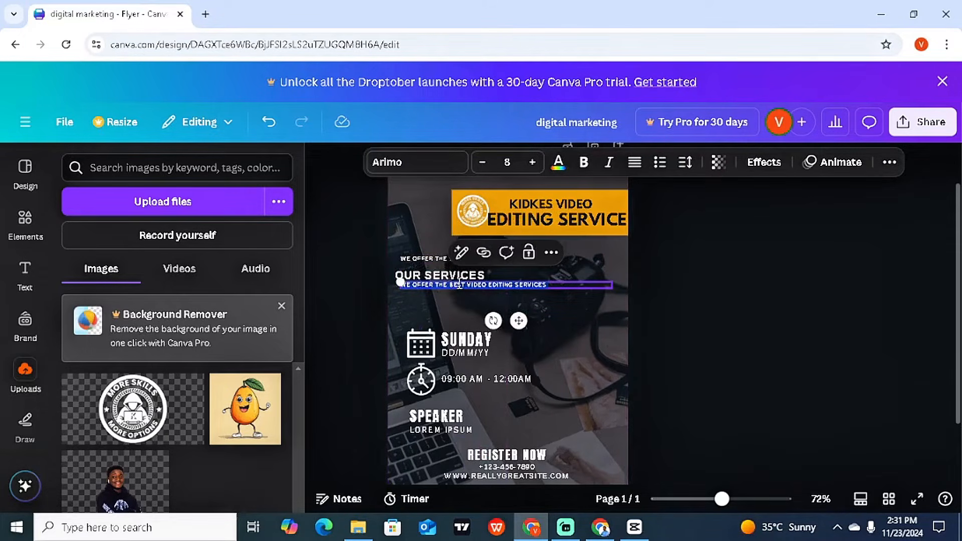
{"action": "left_click", "coordinate": [661, 162]}
Step: Type the bullets: music videos, dance videos, surprise videos, corporate videos, anniversary videos
{"action": "type", "text": "Mus"}
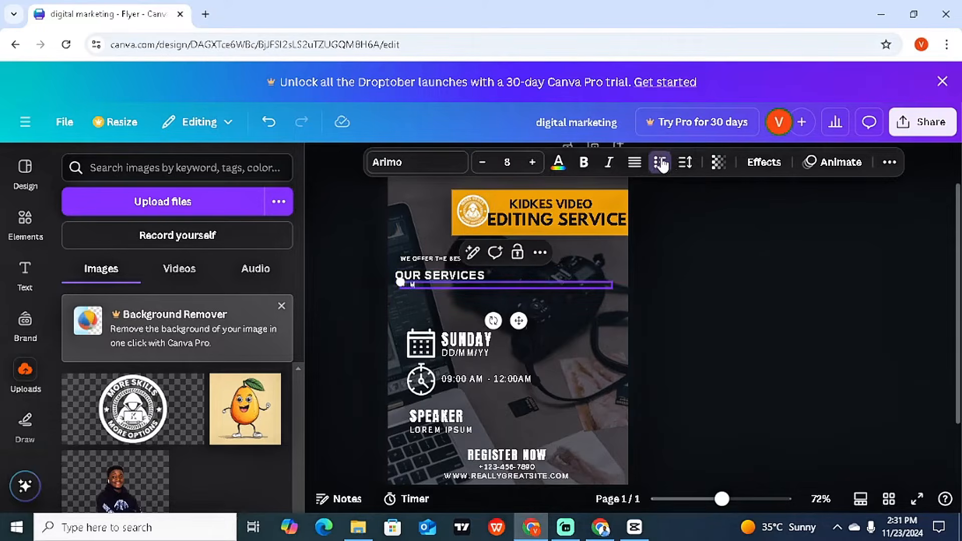
{"action": "type", "text": "ic videos"}
{"action": "key", "text": "Return"}
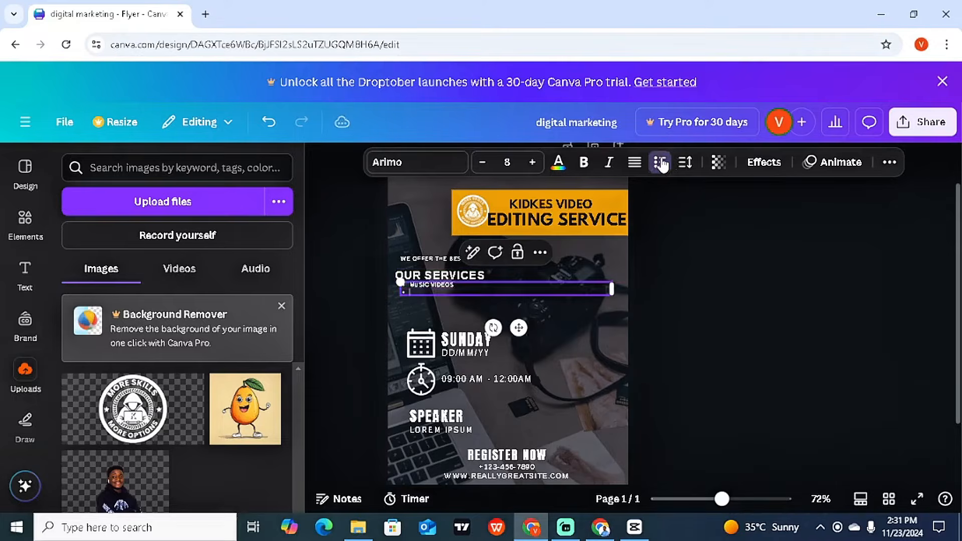
{"action": "type", "text": "dance videos"}
{"action": "key", "text": "Return"}
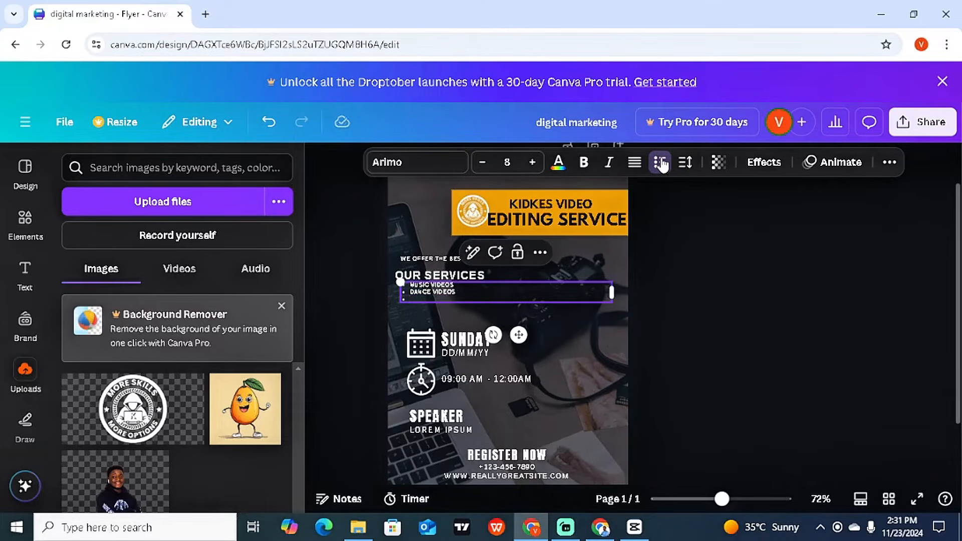
{"action": "type", "text": "s"}
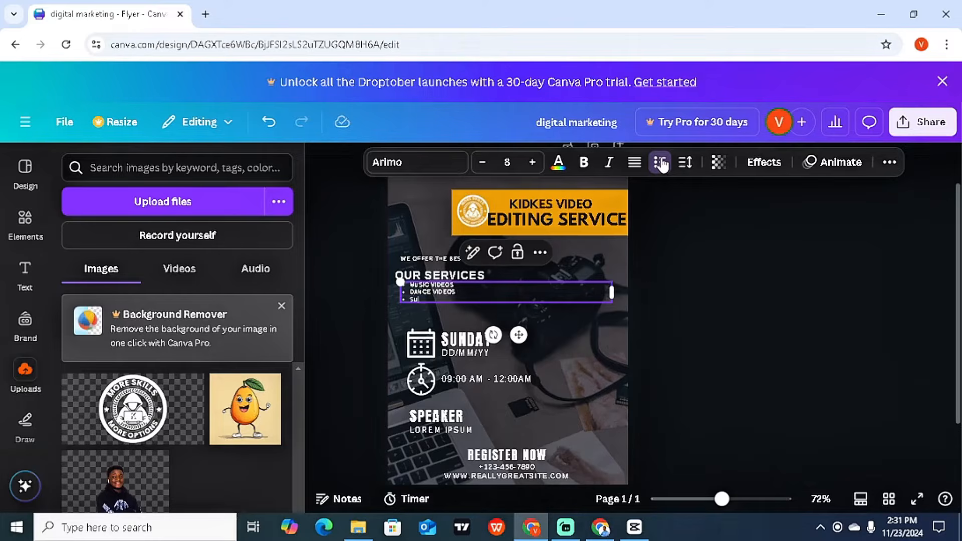
{"action": "type", "text": "urprise v"}
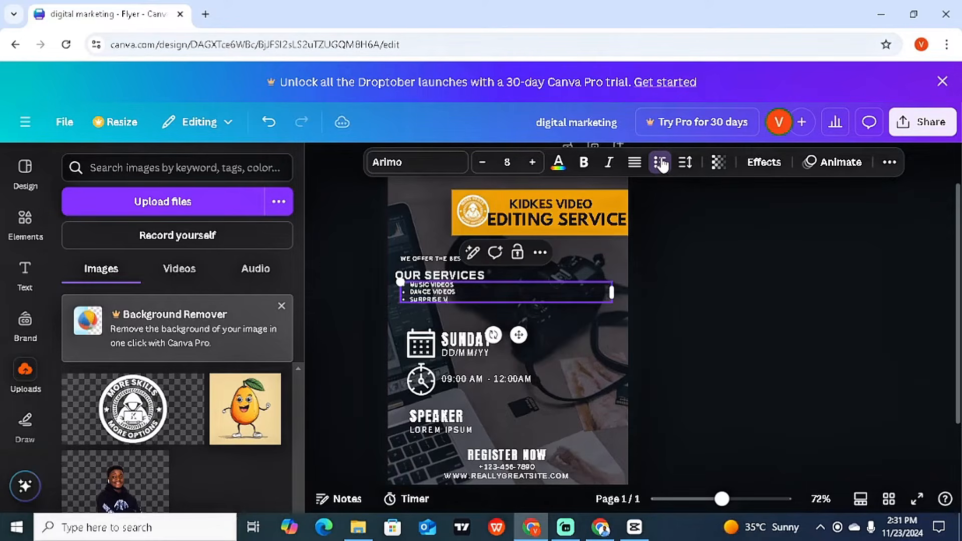
{"action": "type", "text": "ideos"}
{"action": "key", "text": "Return"}
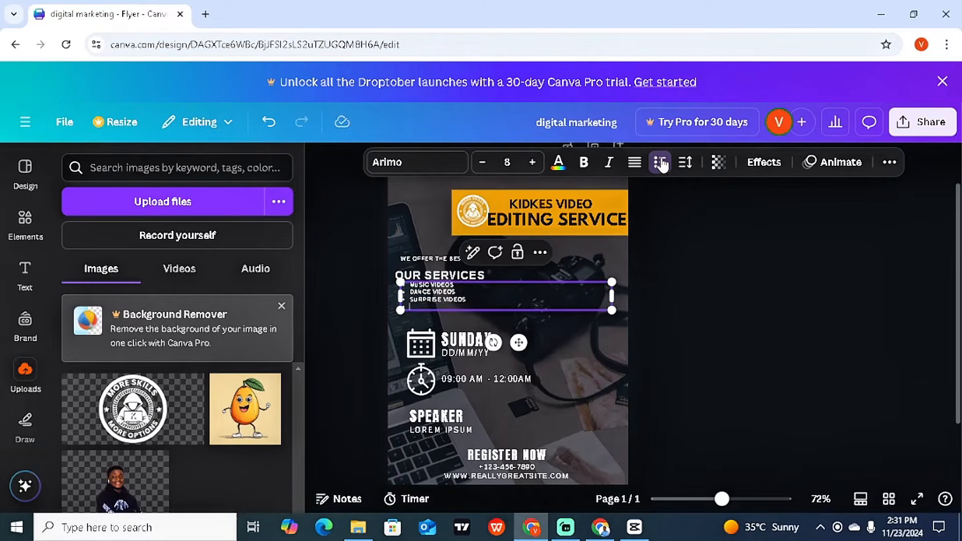
{"action": "type", "text": "corporate videss"}
{"action": "key", "text": "Return"}
{"action": "type", "text": "anime"}
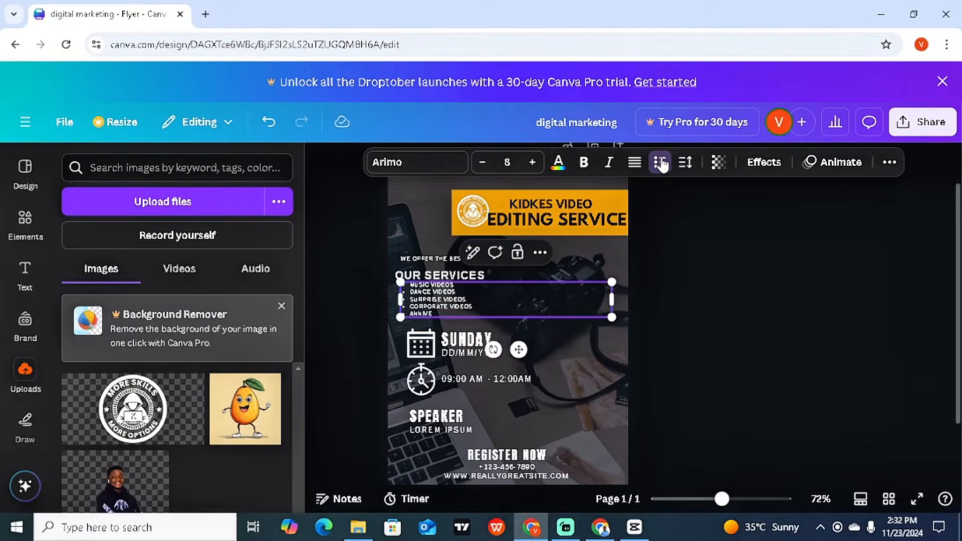
{"action": "type", "text": "sary videos"}
Step: Enlarge the services list, add an 'AND MANY OTHERS' bullet, and move it beside OUR SERVICES
{"action": "left_click_drag", "start_coordinate": [612, 318], "coordinate": [710, 375]}
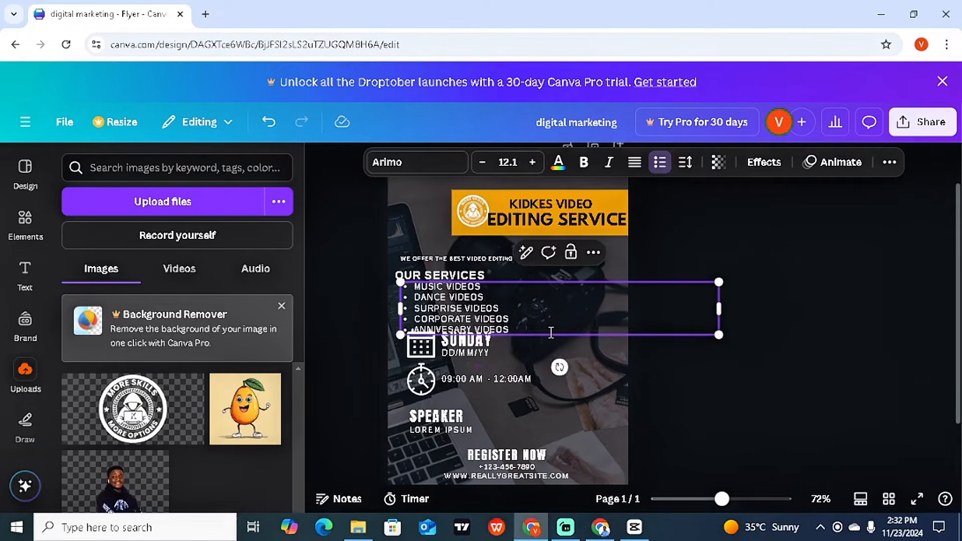
{"action": "key", "text": "Return"}
{"action": "type", "text": "AND MO"}
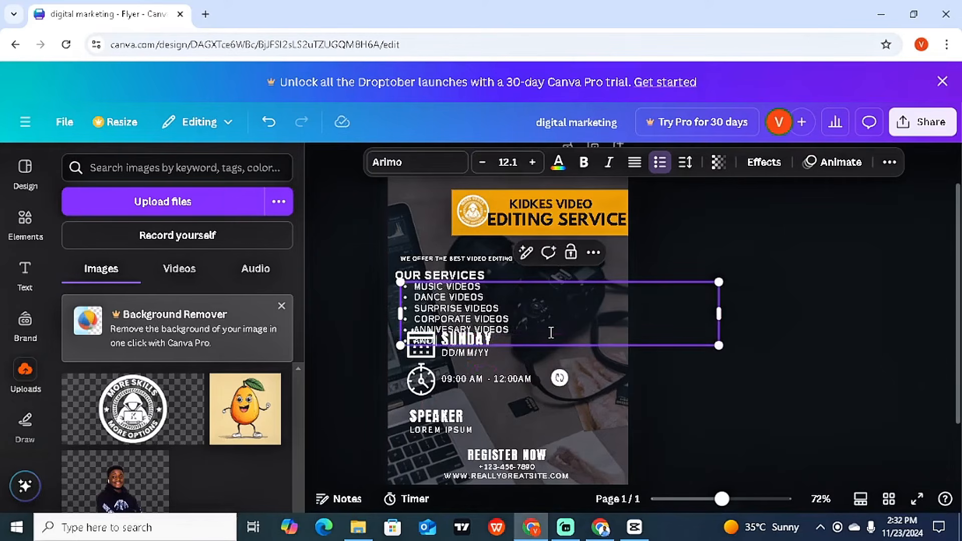
{"action": "type", "text": "NY OTHERS"}
{"action": "left_click", "coordinate": [827, 357]}
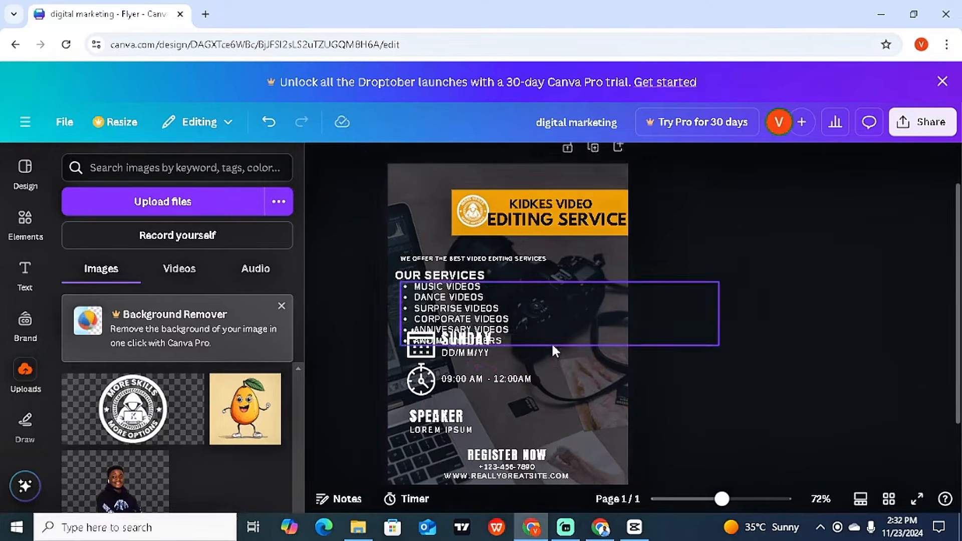
{"action": "left_click", "coordinate": [518, 298]}
{"action": "left_click_drag", "start_coordinate": [519, 298], "coordinate": [562, 270]}
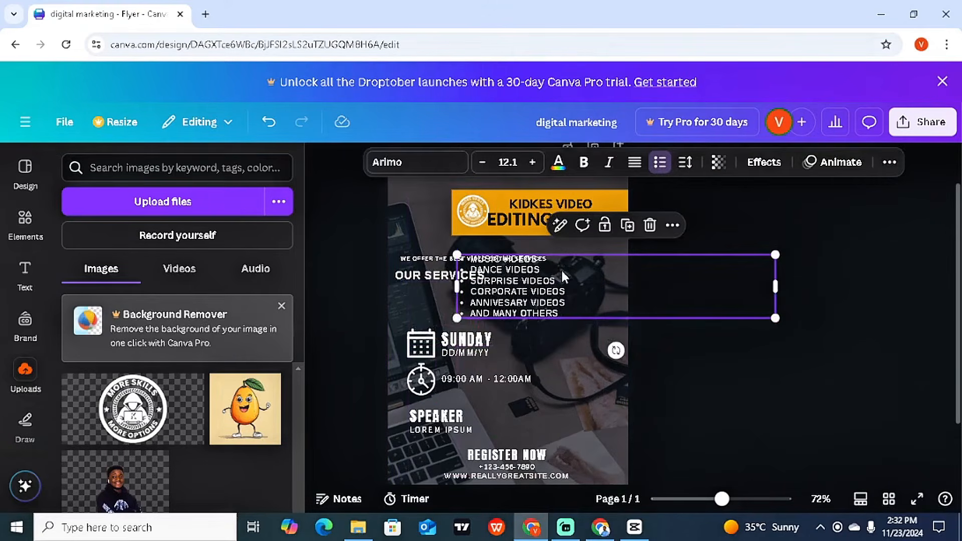
Step: Nudge the background photo slightly right and delete the SUNDAY heading
{"action": "left_click", "coordinate": [377, 313]}
{"action": "left_click_drag", "start_coordinate": [392, 314], "coordinate": [409, 323]}
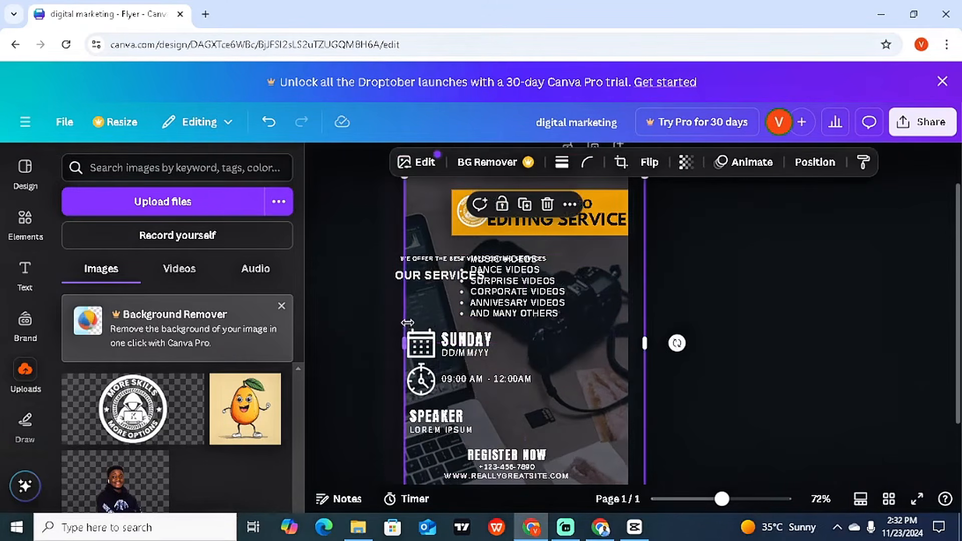
{"action": "key", "text": "ctrl+z"}
{"action": "left_click", "coordinate": [363, 315]}
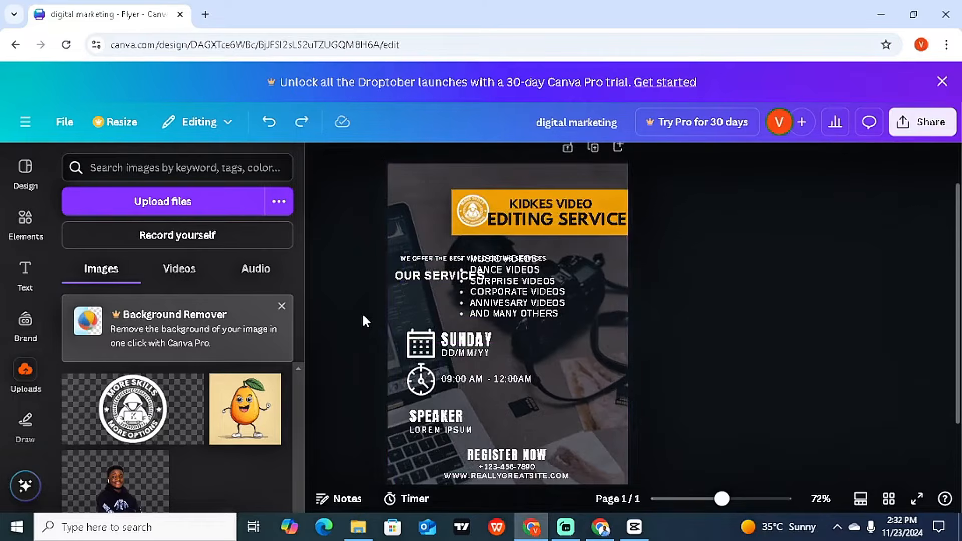
{"action": "mouse_move", "coordinate": [403, 315]}
{"action": "left_mouse_down"}
{"action": "mouse_move", "coordinate": [404, 332]}
{"action": "mouse_move", "coordinate": [396, 318]}
{"action": "left_mouse_up"}
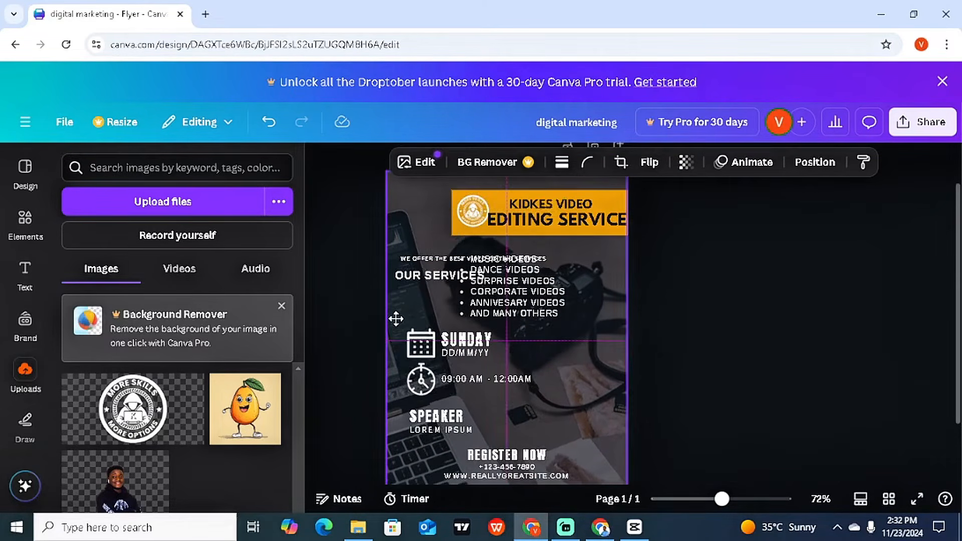
{"action": "left_click", "coordinate": [728, 365]}
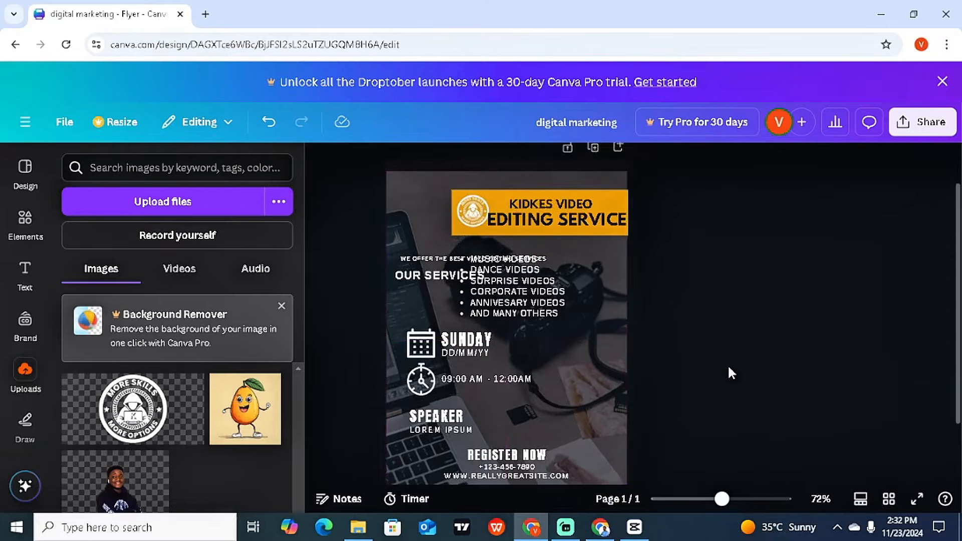
{"action": "left_click", "coordinate": [479, 345]}
{"action": "key", "text": "Delete"}
Step: Delete the calendar icon, DD/MM/YY date, clock icon and 09:00 AM - 12:00AM time text
{"action": "left_click", "coordinate": [431, 343]}
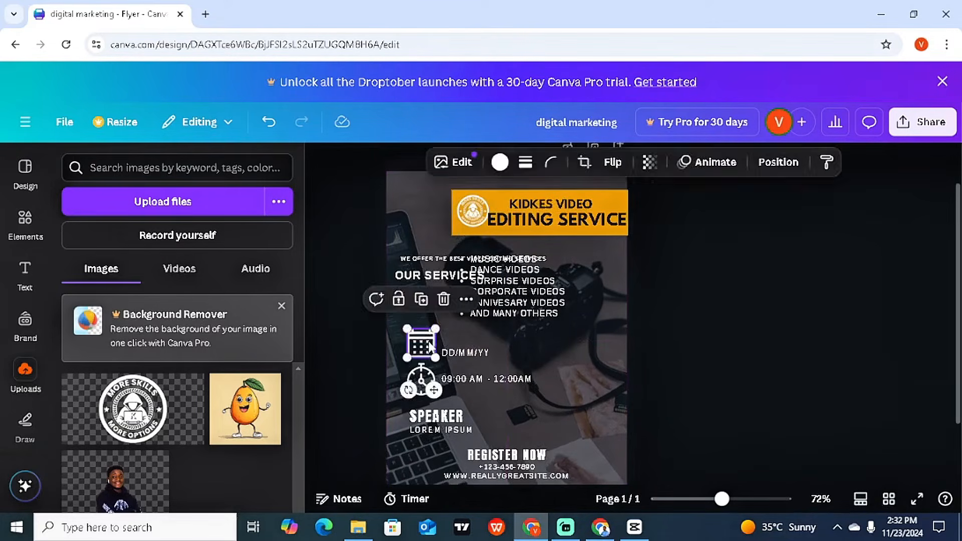
{"action": "key", "text": "Delete"}
{"action": "left_click", "coordinate": [452, 351]}
{"action": "key", "text": "Delete"}
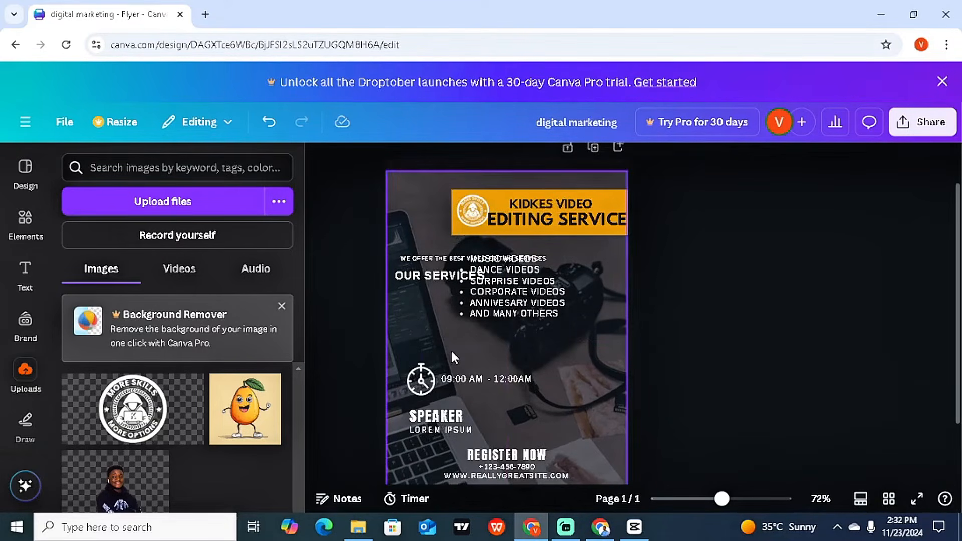
{"action": "left_click", "coordinate": [420, 382]}
{"action": "key", "text": "Delete"}
{"action": "left_click", "coordinate": [450, 377]}
{"action": "key", "text": "Delete"}
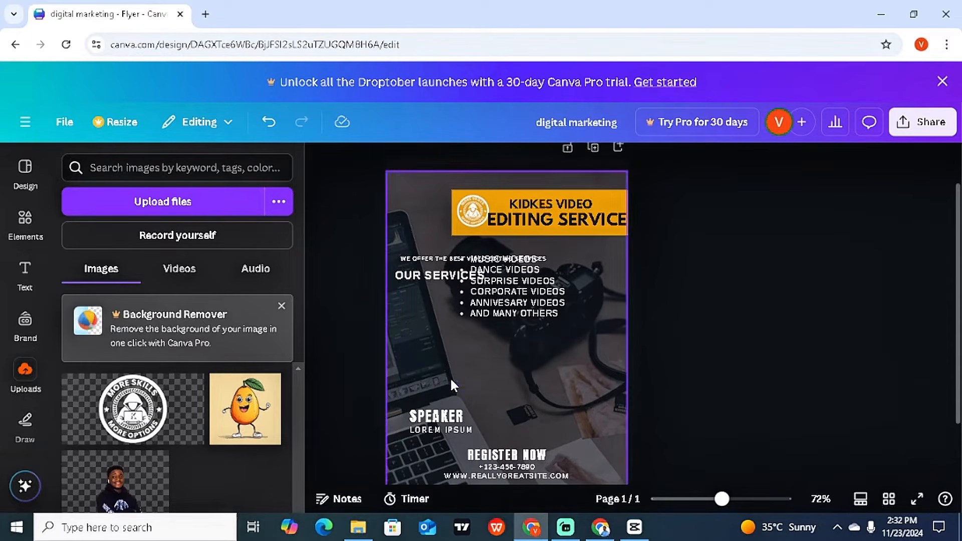
Step: Move the services list under OUR SERVICES and delete the SPEAKER and LOREM IPSUM text
{"action": "left_click", "coordinate": [557, 295]}
{"action": "left_click_drag", "start_coordinate": [557, 295], "coordinate": [502, 327]}
{"action": "left_click", "coordinate": [456, 424]}
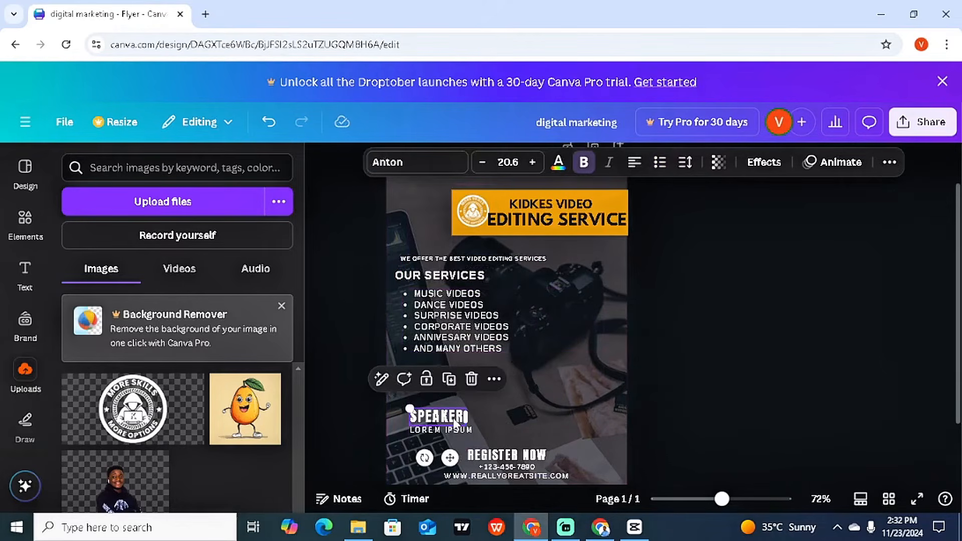
{"action": "key", "text": "Delete"}
{"action": "left_click", "coordinate": [453, 427]}
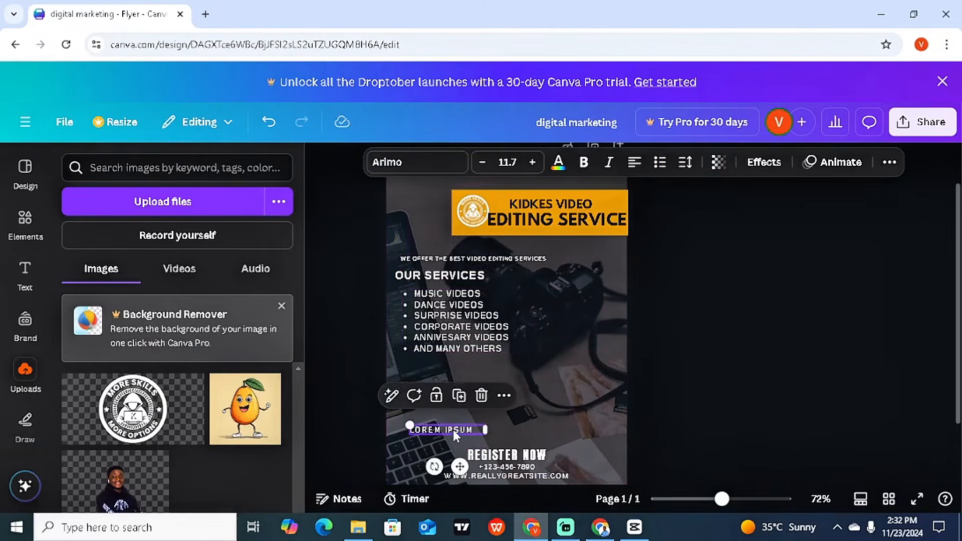
{"action": "key", "text": "Delete"}
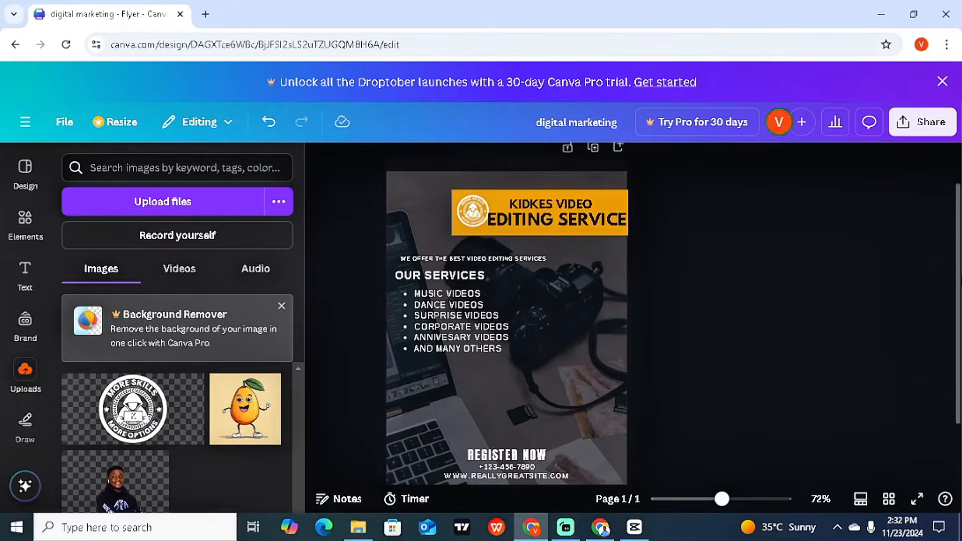
{"action": "left_click_drag", "start_coordinate": [959, 277], "coordinate": [959, 312]}
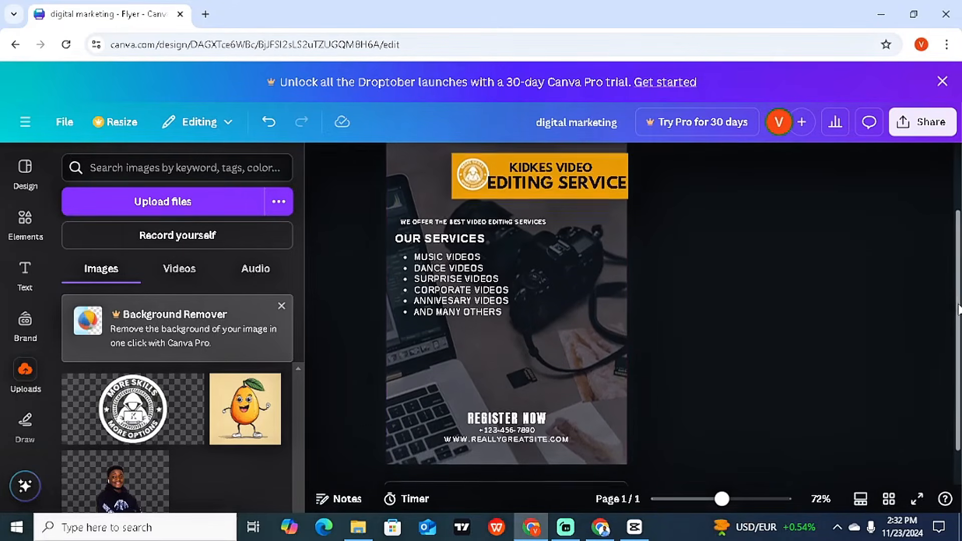
Step: Move REGISTER NOW below the services and retype it as a one-line 'FOR MORE ENQUIRIES'
{"action": "left_click", "coordinate": [500, 421]}
{"action": "left_click_drag", "start_coordinate": [499, 421], "coordinate": [442, 340]}
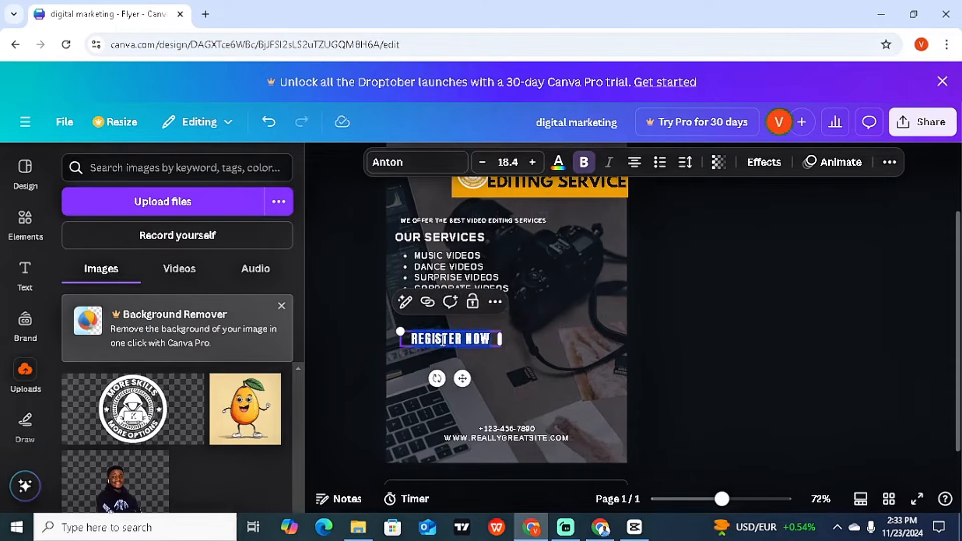
{"action": "type", "text": "FO"}
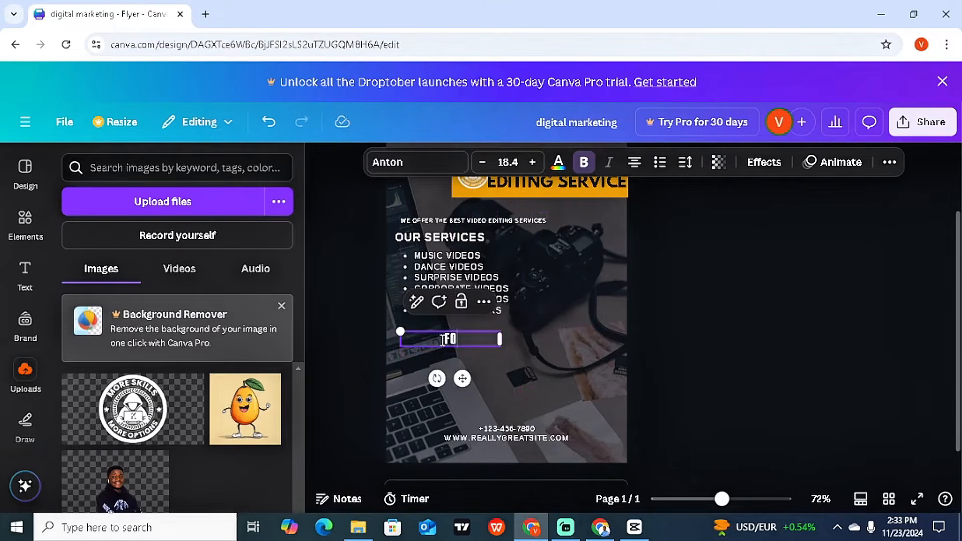
{"action": "type", "text": "R MORE E"}
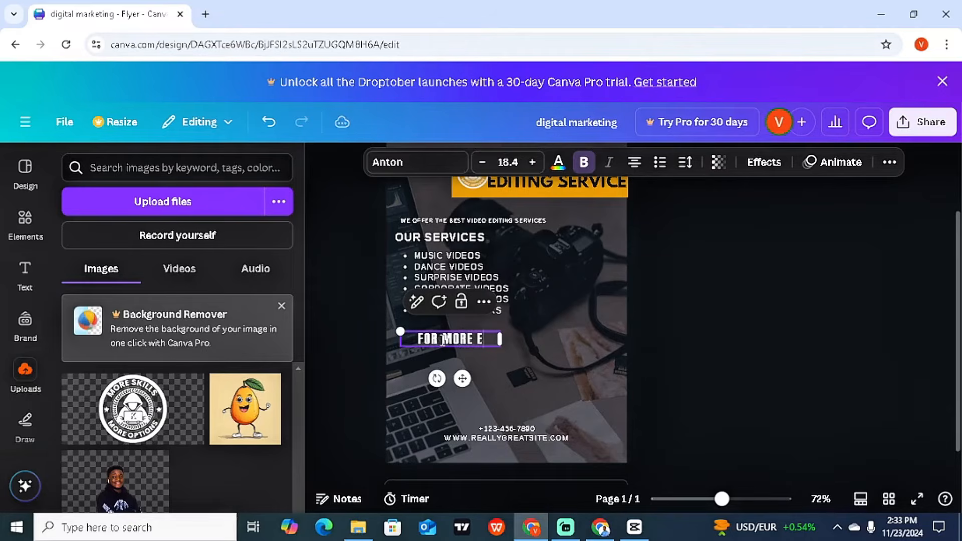
{"action": "type", "text": "NQUIRIES"}
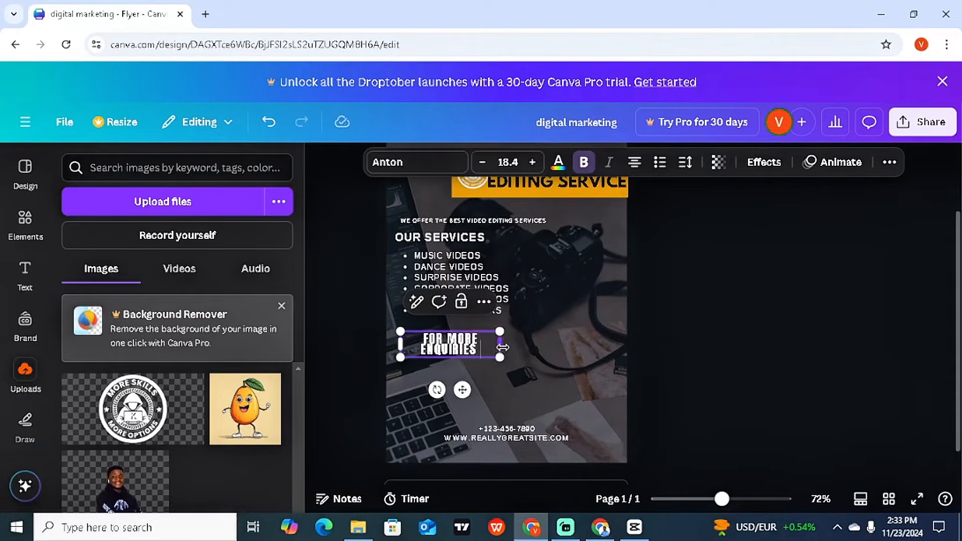
{"action": "left_click_drag", "start_coordinate": [500, 344], "coordinate": [552, 348]}
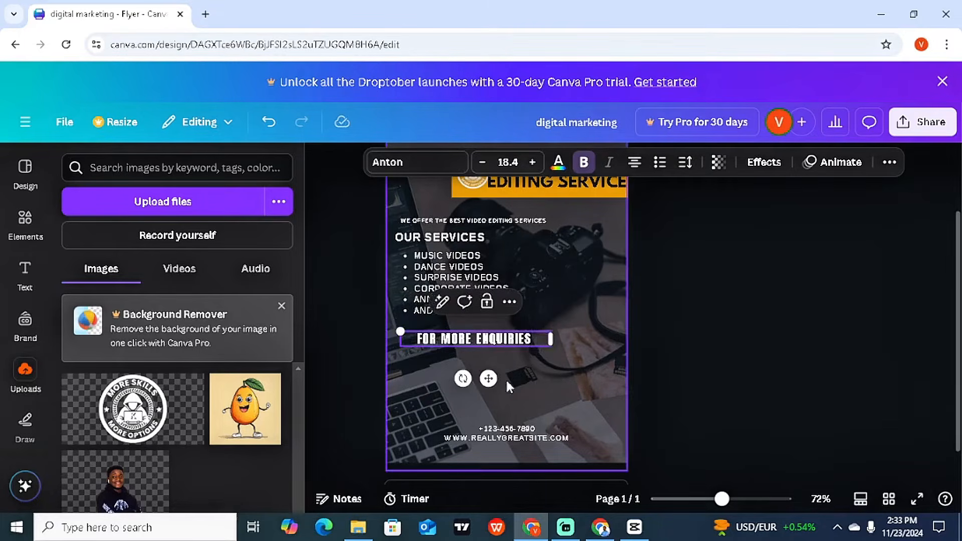
Step: Move the phone number and website lines up beneath FOR MORE ENQUIRIES
{"action": "left_click", "coordinate": [500, 430]}
{"action": "left_click_drag", "start_coordinate": [501, 430], "coordinate": [434, 360]}
{"action": "left_click_drag", "start_coordinate": [492, 435], "coordinate": [450, 371]}
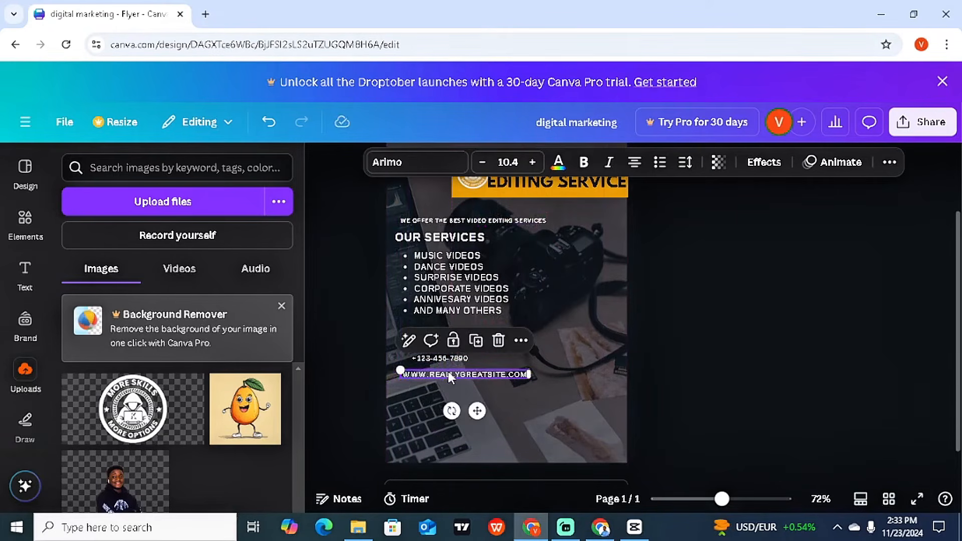
Step: Replace the sample phone number and website with the business's phone number and e-mail address
{"action": "left_click", "coordinate": [448, 357]}
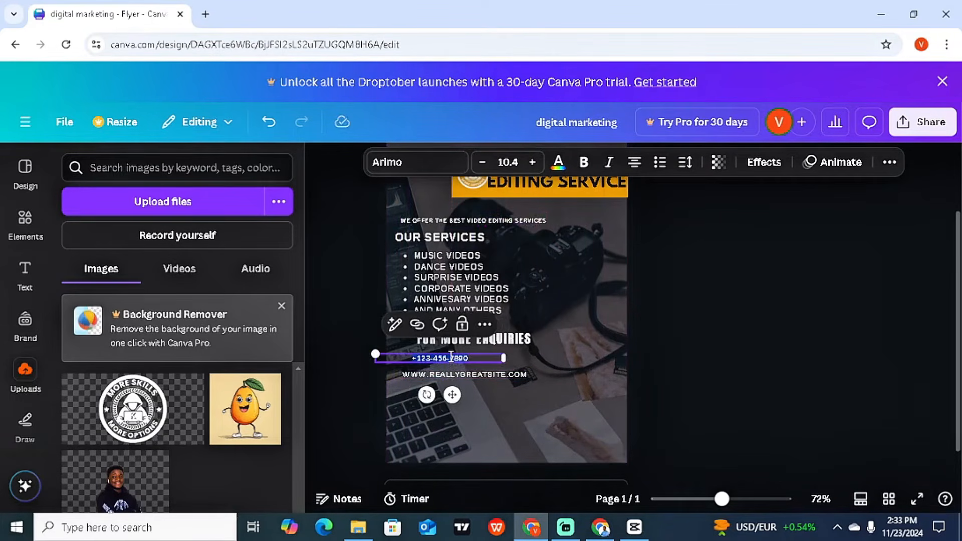
{"action": "double_click", "coordinate": [451, 357]}
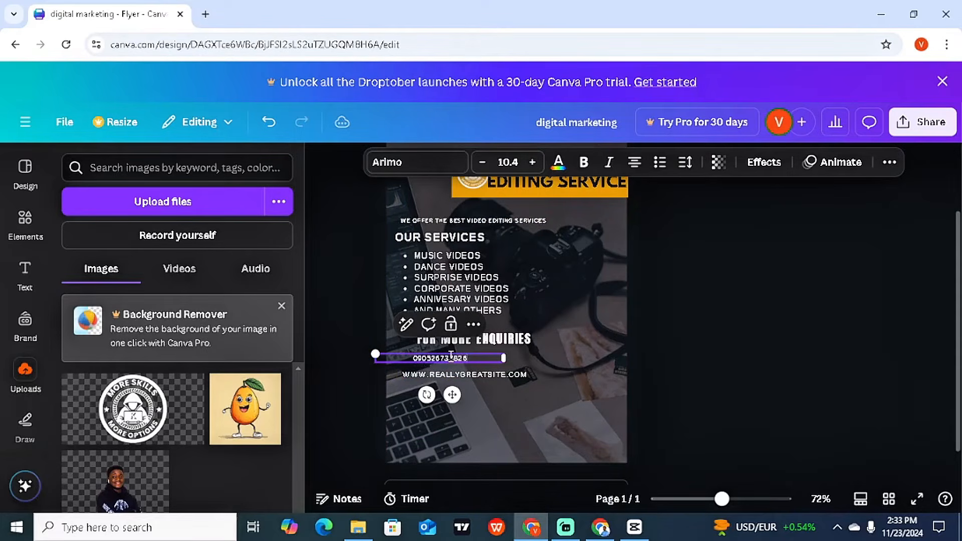
{"action": "triple_click", "coordinate": [418, 376]}
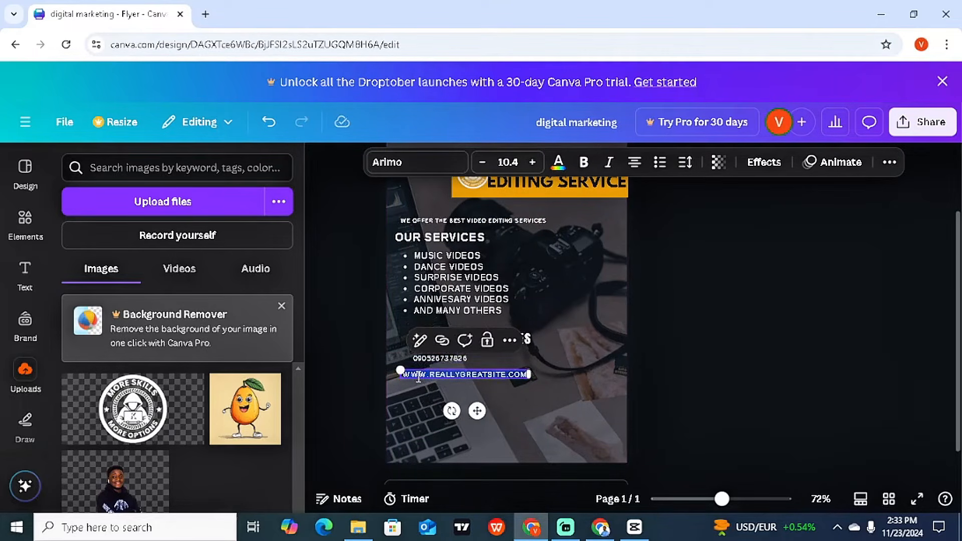
{"action": "type", "text": "FT"}
{"action": "key", "text": "BackSpace"}
{"action": "key", "text": "BackSpace"}
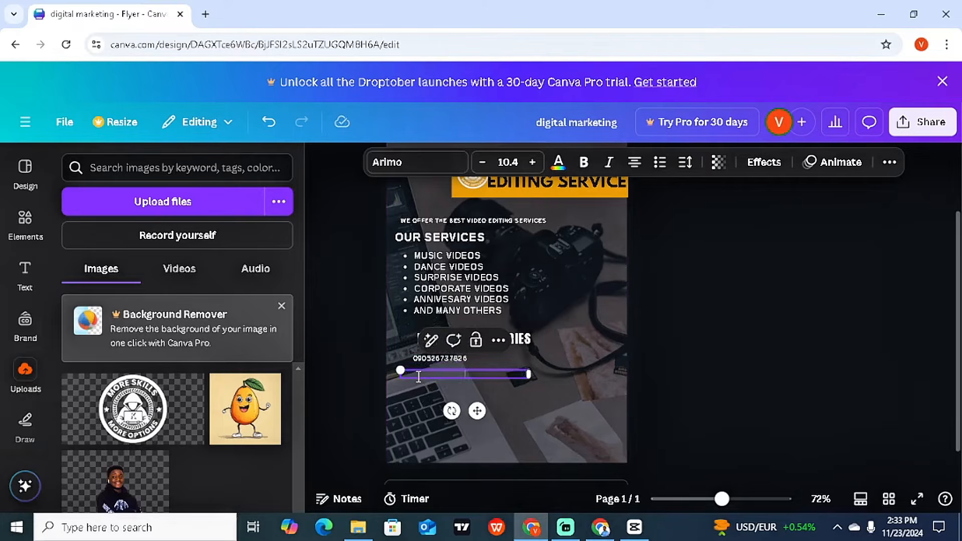
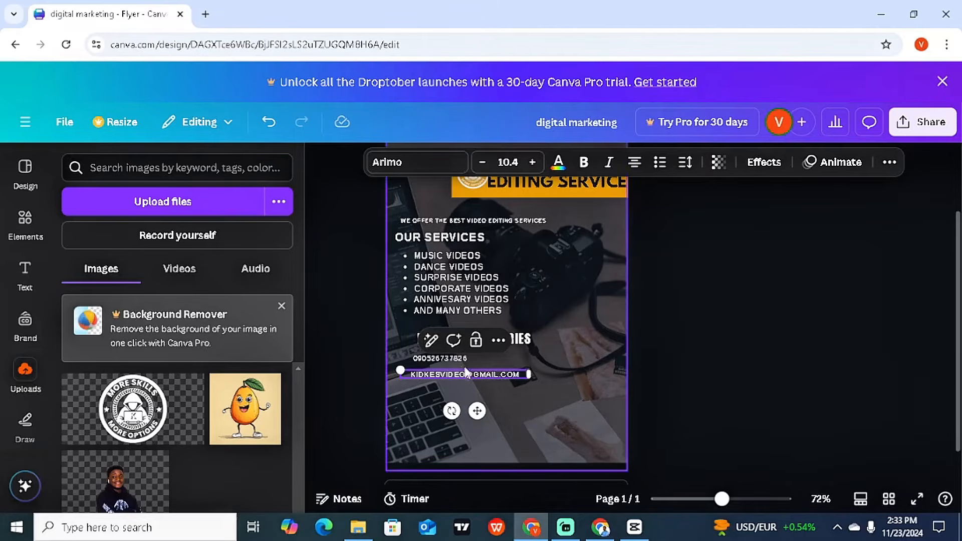
{"action": "left_click_drag", "start_coordinate": [477, 412], "coordinate": [479, 409]}
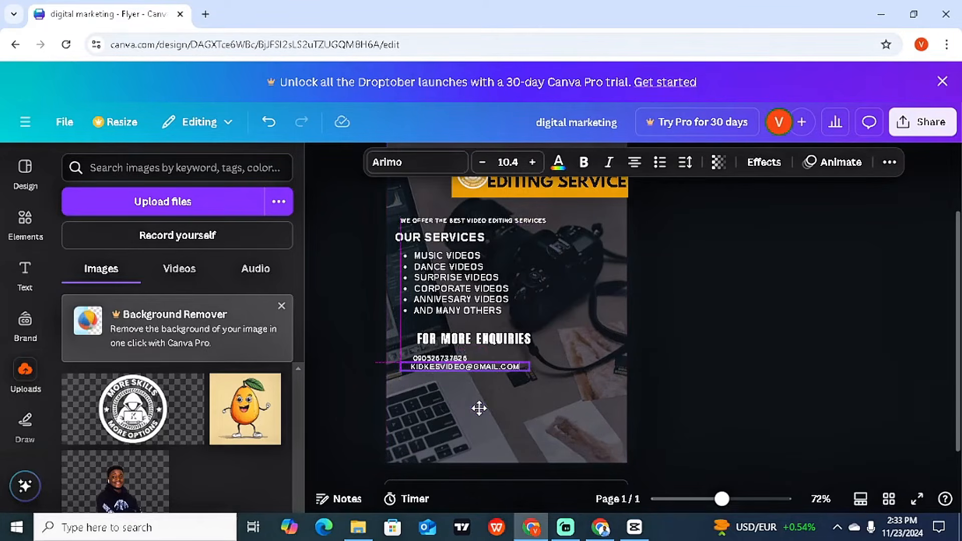
{"action": "left_click_drag", "start_coordinate": [479, 409], "coordinate": [479, 417]}
Step: Increase the phone number's font size slightly
{"action": "left_click", "coordinate": [579, 401]}
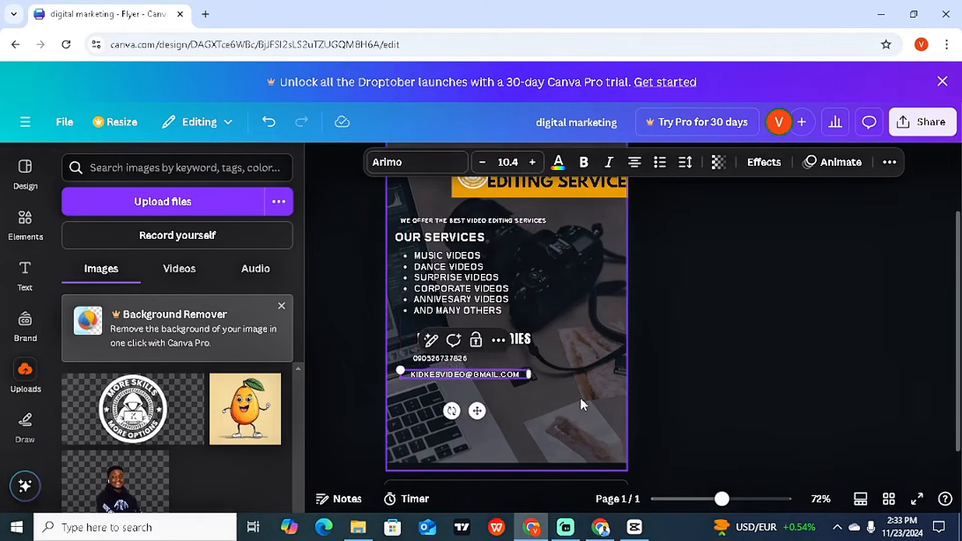
{"action": "left_click", "coordinate": [447, 361]}
{"action": "left_click", "coordinate": [534, 163]}
{"action": "left_click", "coordinate": [534, 163]}
{"action": "left_click", "coordinate": [534, 163]}
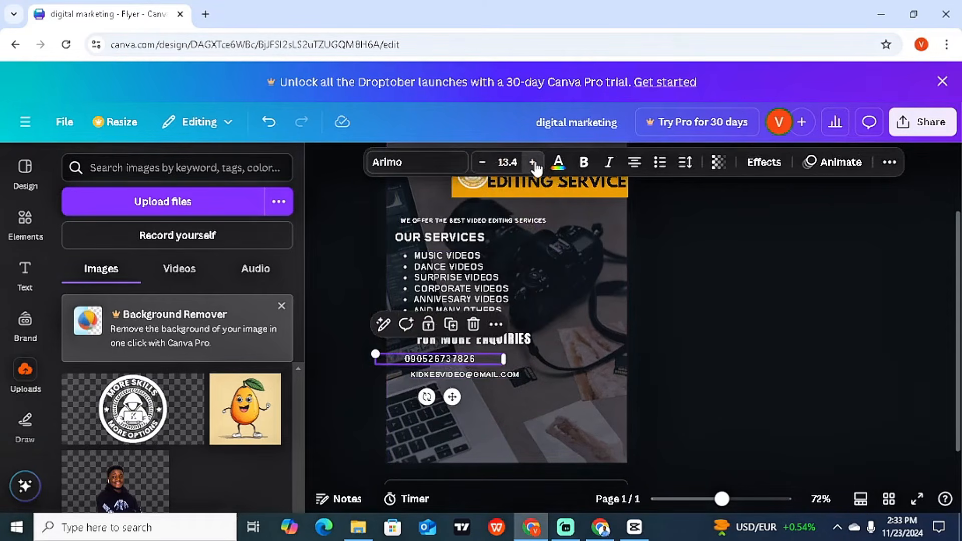
{"action": "left_click", "coordinate": [481, 163]}
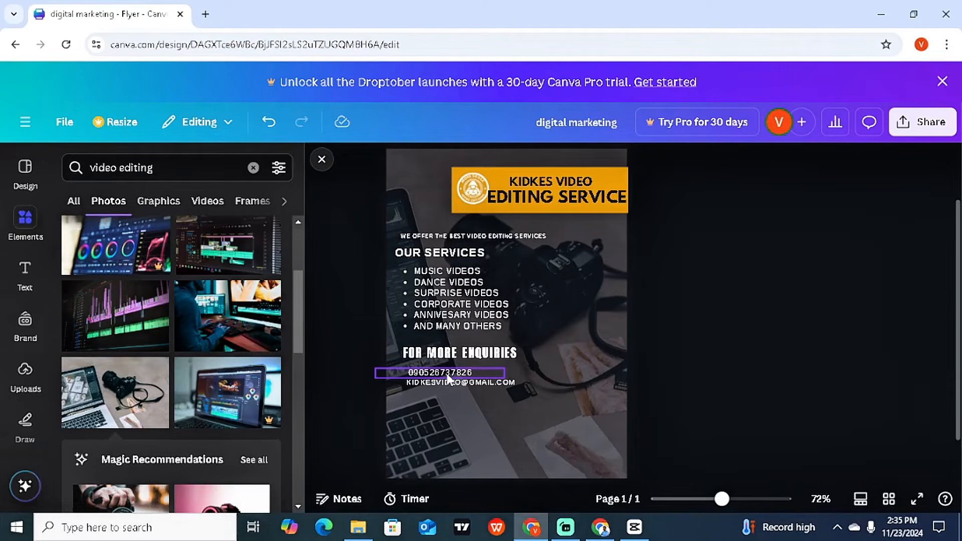
Step: Search Elements for 'call' and add the white-circle phone graphic from the Graphics results
{"action": "left_click", "coordinate": [206, 168]}
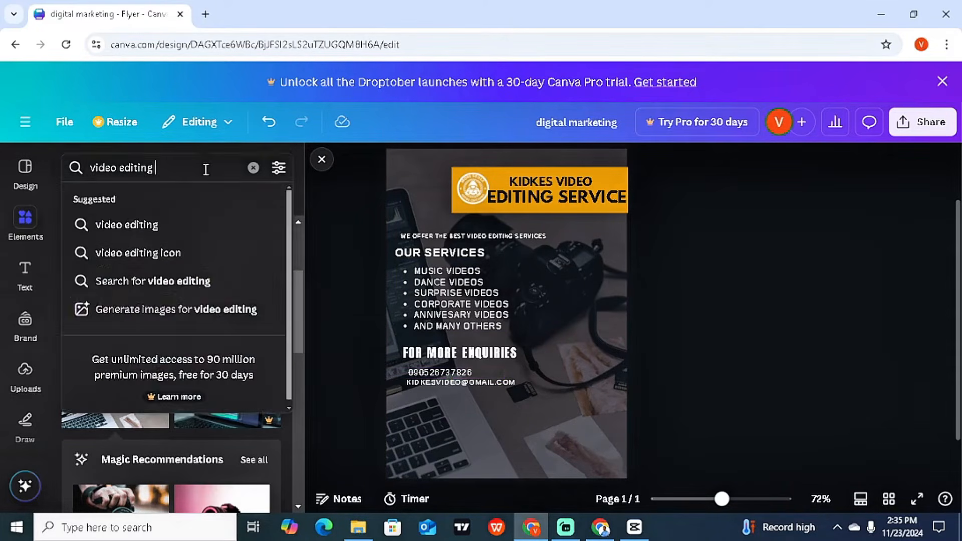
{"action": "left_click_drag", "start_coordinate": [206, 168], "coordinate": [88, 161]}
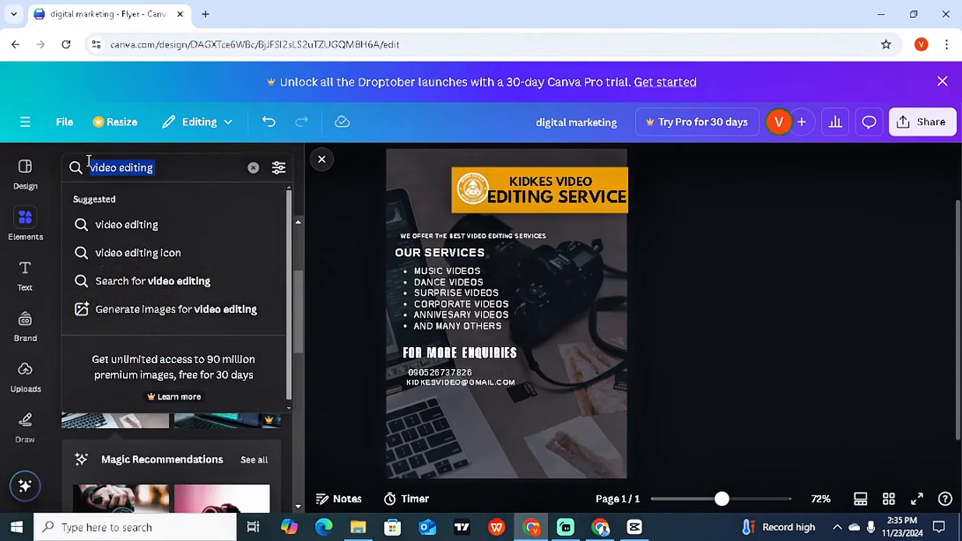
{"action": "type", "text": "call"}
{"action": "key", "text": "Return"}
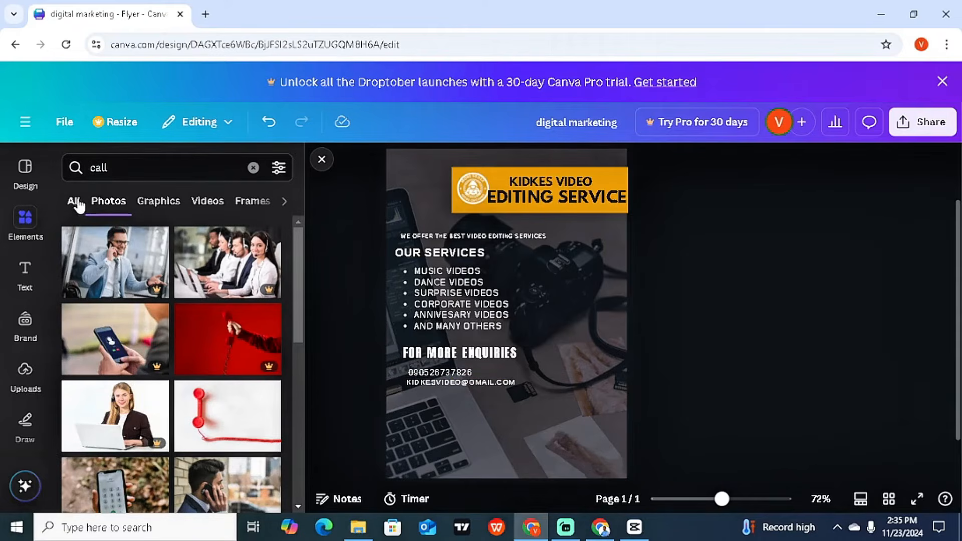
{"action": "left_click", "coordinate": [74, 202]}
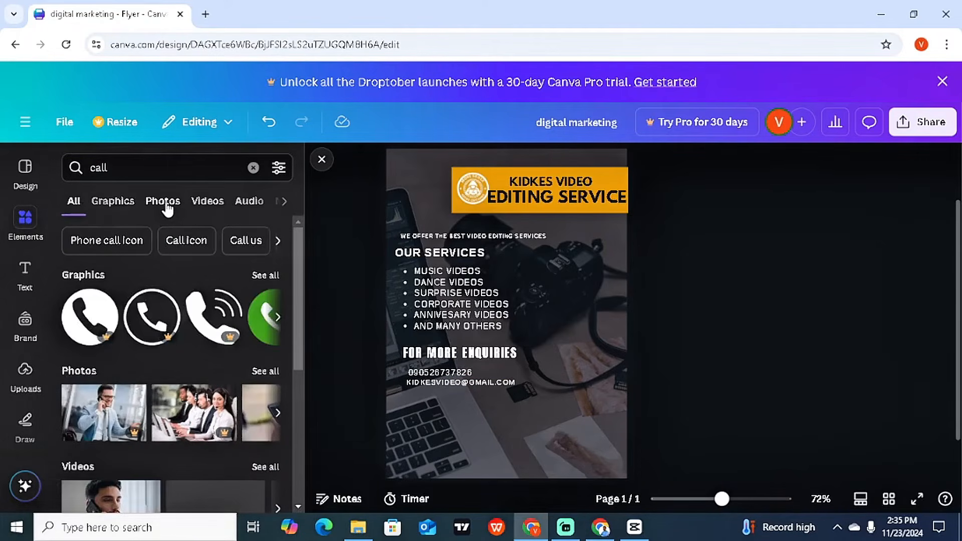
{"action": "left_click", "coordinate": [129, 205]}
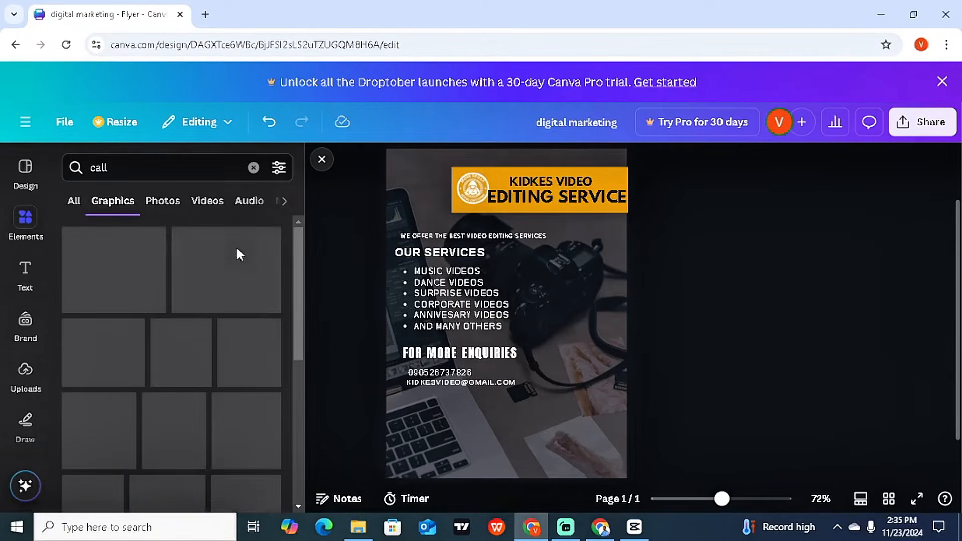
{"action": "left_click_drag", "start_coordinate": [297, 250], "coordinate": [293, 299]}
{"action": "left_click", "coordinate": [246, 321]}
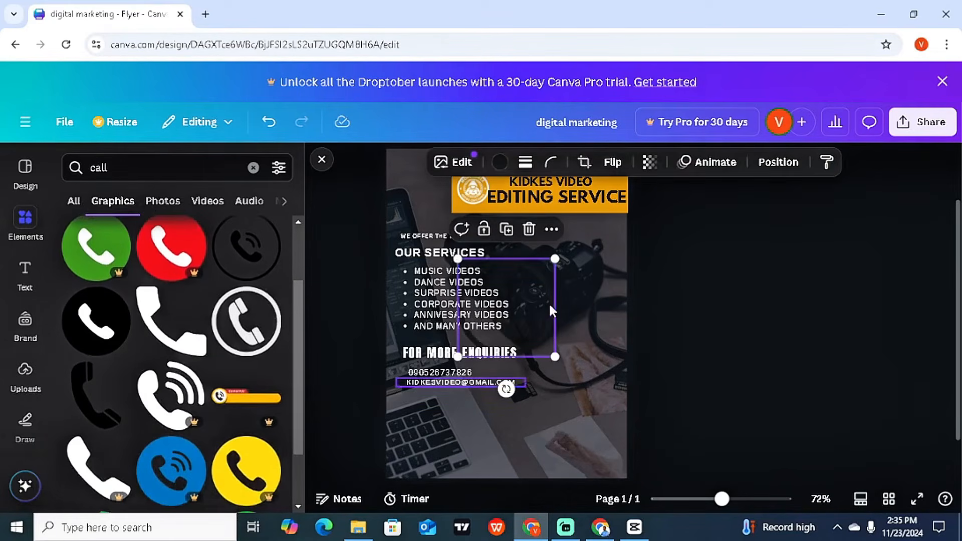
Step: Shrink the phone graphic and recolour it white
{"action": "left_click_drag", "start_coordinate": [555, 259], "coordinate": [482, 331]}
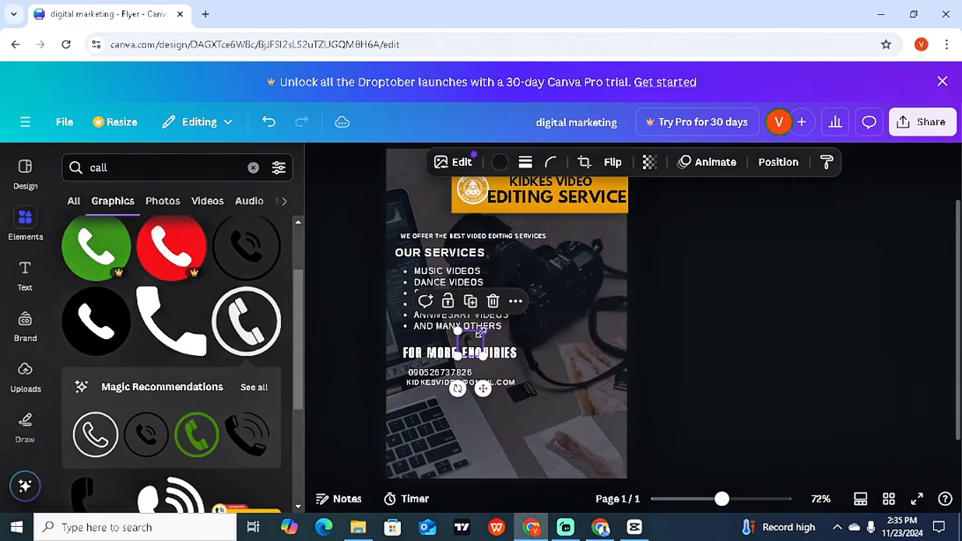
{"action": "left_click", "coordinate": [499, 163]}
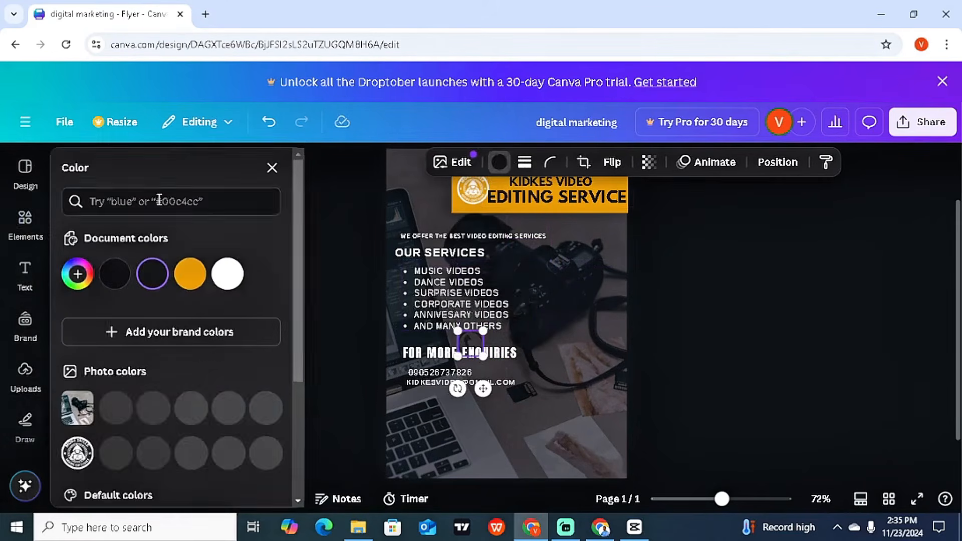
{"action": "left_click", "coordinate": [228, 274]}
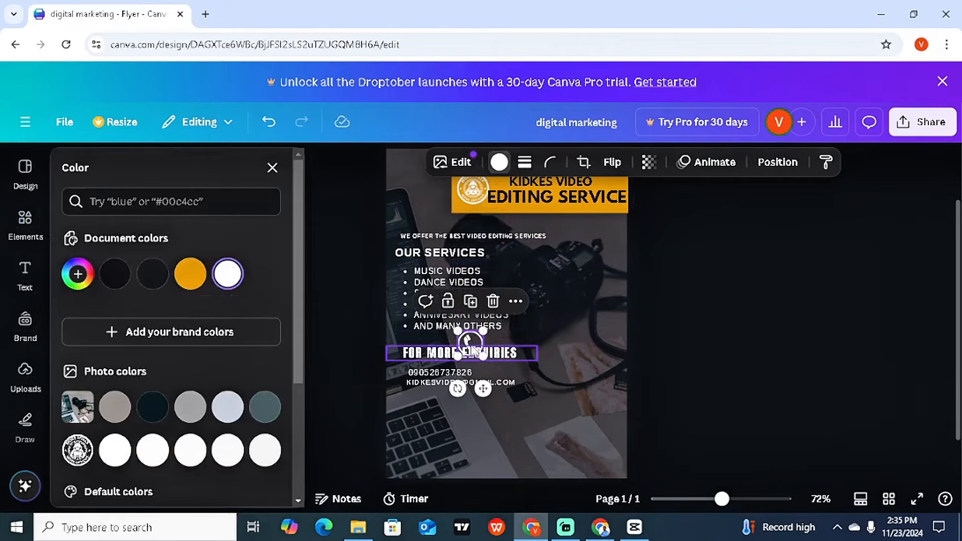
Step: Place the phone icon beside the number and shift the number and e-mail lines into alignment
{"action": "left_click", "coordinate": [471, 346]}
{"action": "left_click_drag", "start_coordinate": [471, 346], "coordinate": [495, 400]}
{"action": "mouse_move", "coordinate": [427, 372]}
{"action": "left_mouse_down"}
{"action": "mouse_move", "coordinate": [439, 376]}
{"action": "mouse_move", "coordinate": [410, 372]}
{"action": "left_mouse_up"}
{"action": "left_click", "coordinate": [396, 372]}
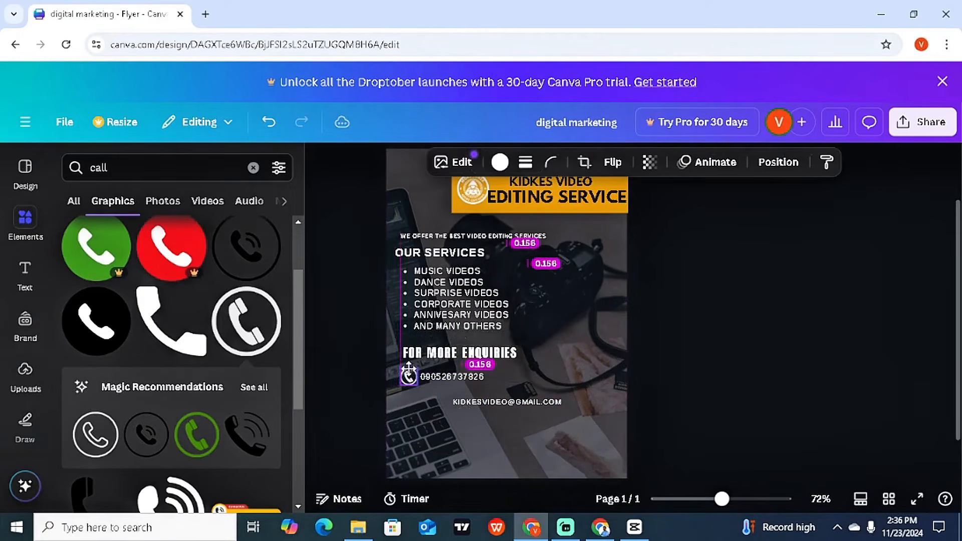
{"action": "left_click", "coordinate": [504, 403]}
{"action": "left_click_drag", "start_coordinate": [503, 406], "coordinate": [477, 400]}
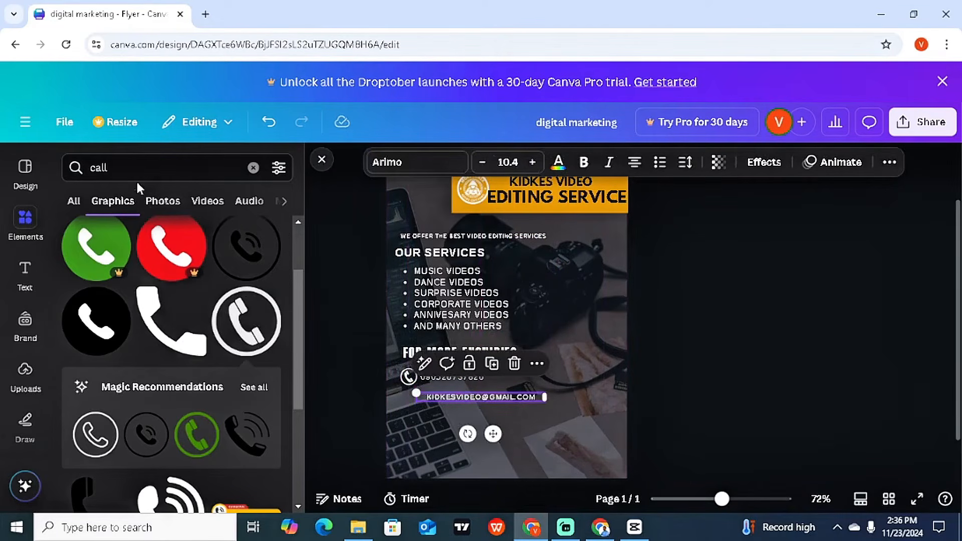
Step: Search Elements for 'email' and add the black-circle envelope graphic
{"action": "left_click", "coordinate": [65, 166]}
{"action": "type", "text": "email"}
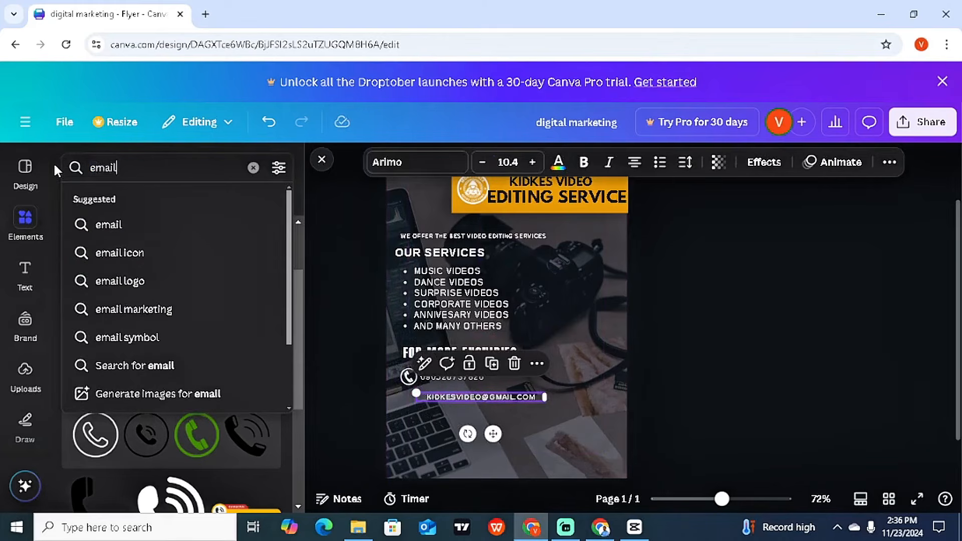
{"action": "key", "text": "Return"}
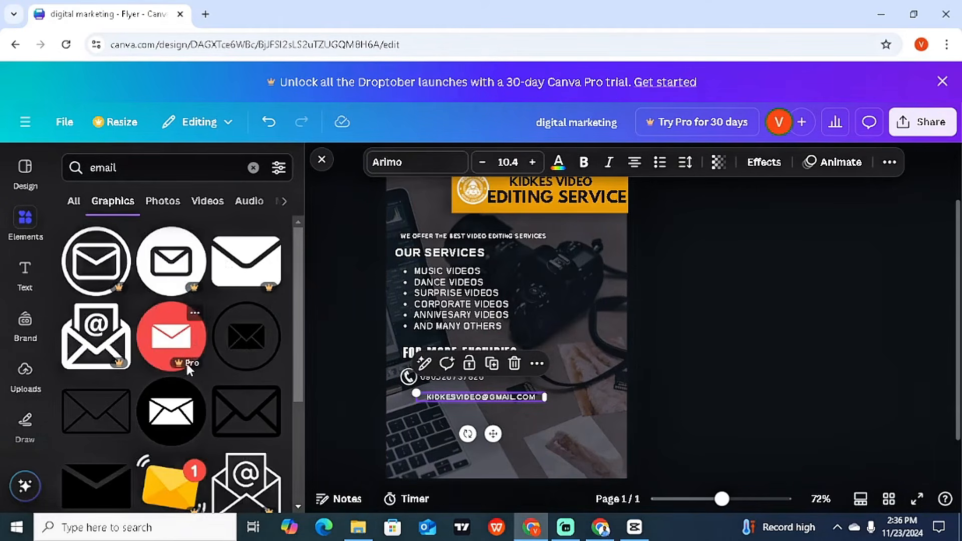
{"action": "left_click", "coordinate": [170, 411]}
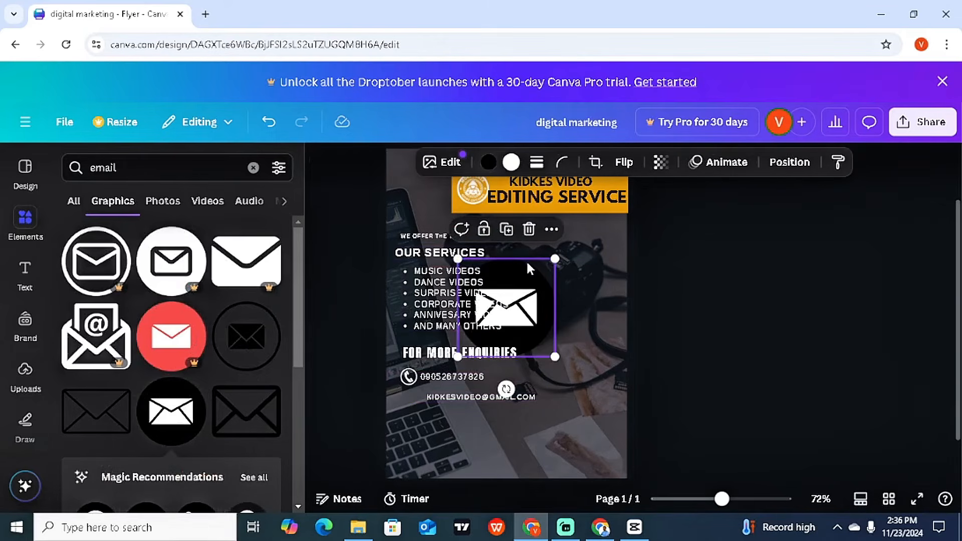
Step: Shrink the envelope icon and position it just before the e-mail address
{"action": "left_click_drag", "start_coordinate": [551, 260], "coordinate": [484, 331]}
{"action": "left_click_drag", "start_coordinate": [484, 387], "coordinate": [420, 435]}
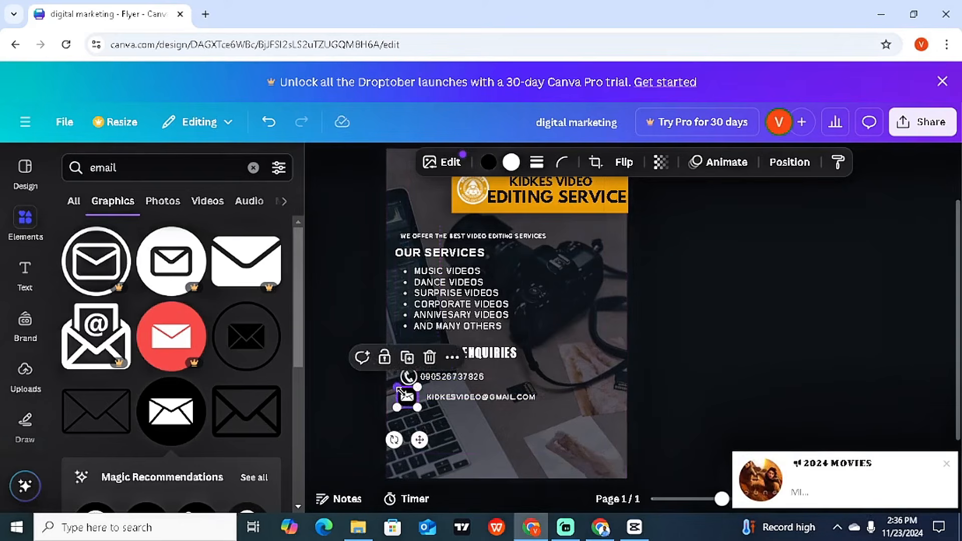
{"action": "left_click_drag", "start_coordinate": [399, 388], "coordinate": [401, 390]}
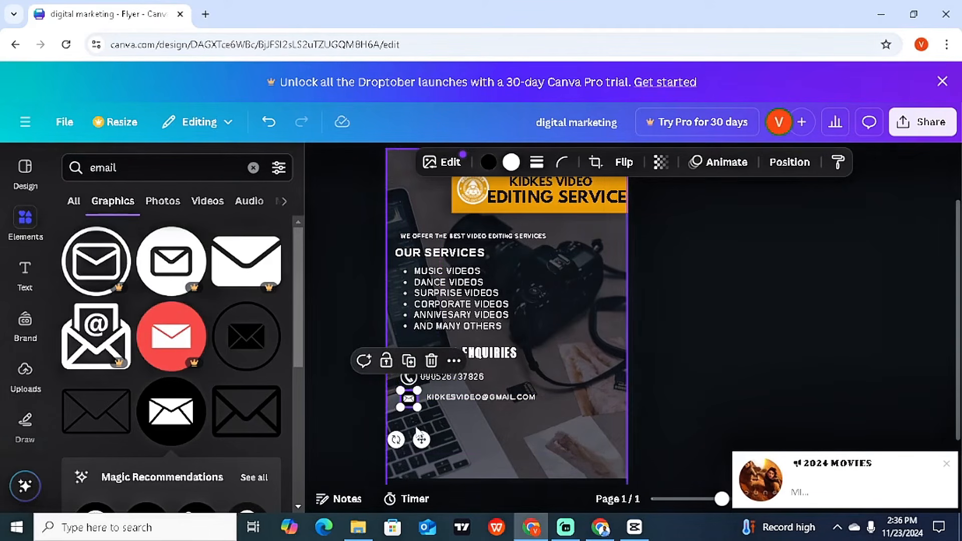
{"action": "left_click_drag", "start_coordinate": [420, 432], "coordinate": [421, 431]}
{"action": "left_click", "coordinate": [491, 426]}
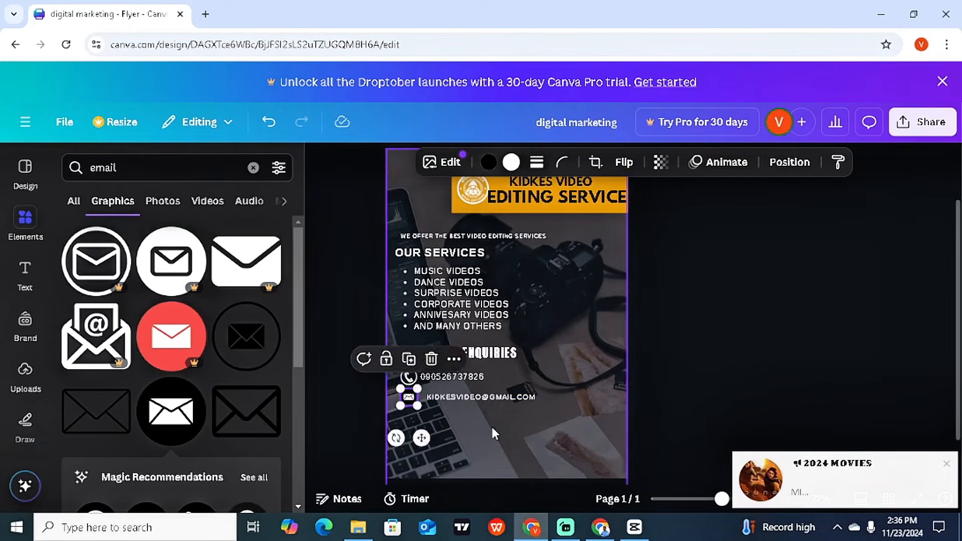
Step: Search Elements for 'facebook' and add the white Facebook 'f' graphic
{"action": "left_click", "coordinate": [491, 397]}
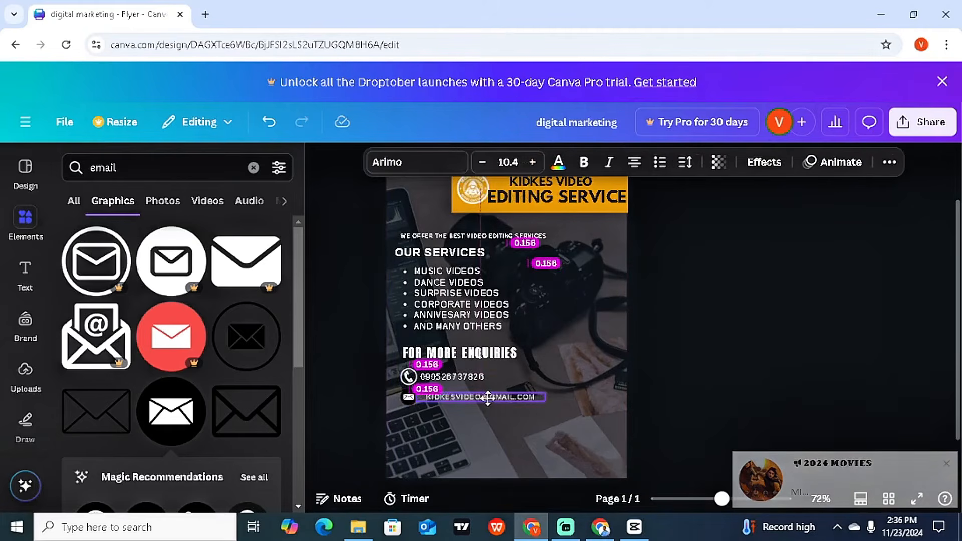
{"action": "left_click", "coordinate": [524, 442]}
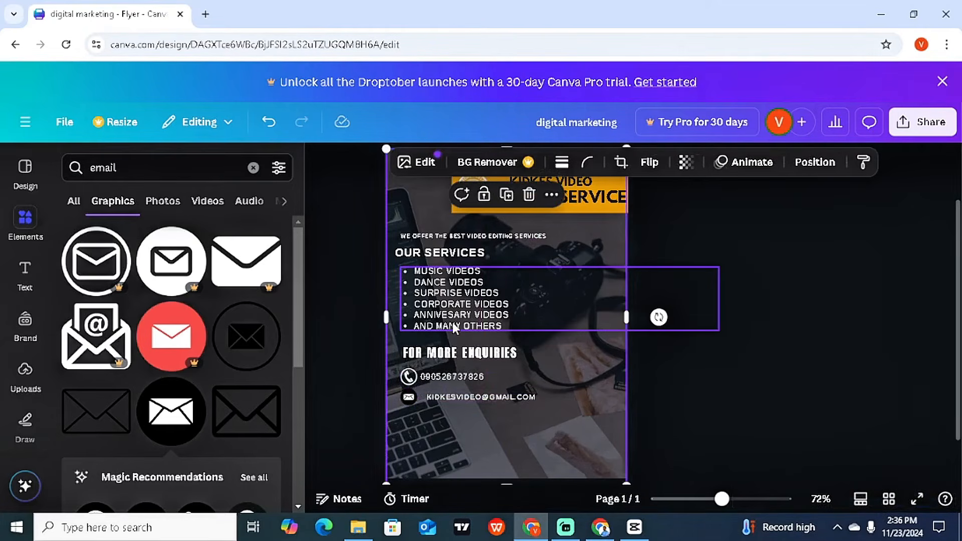
{"action": "left_click", "coordinate": [81, 173]}
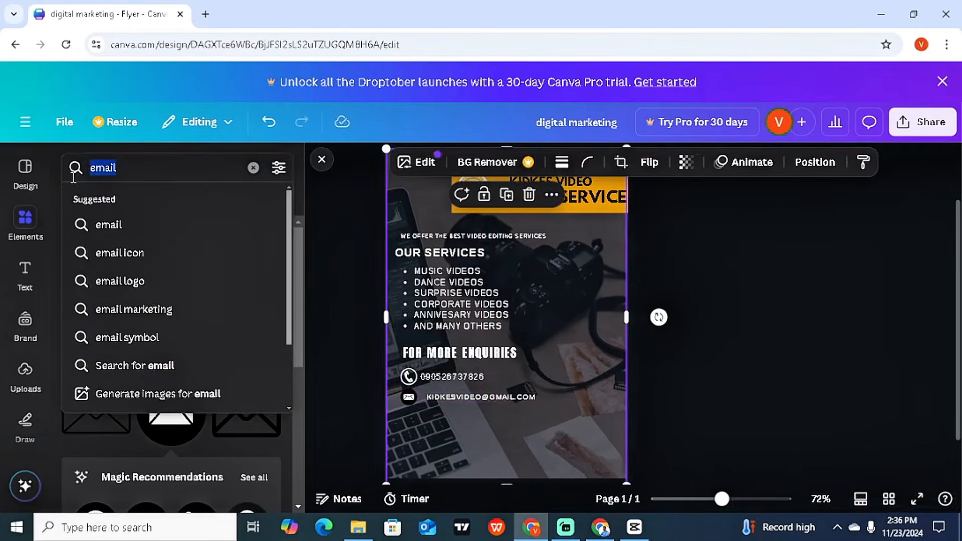
{"action": "type", "text": "facebook"}
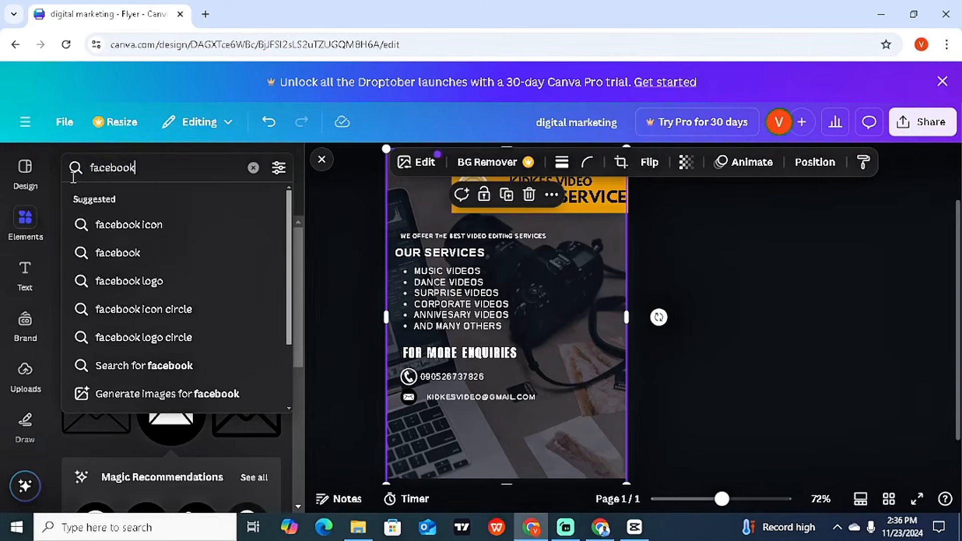
{"action": "key", "text": "Return"}
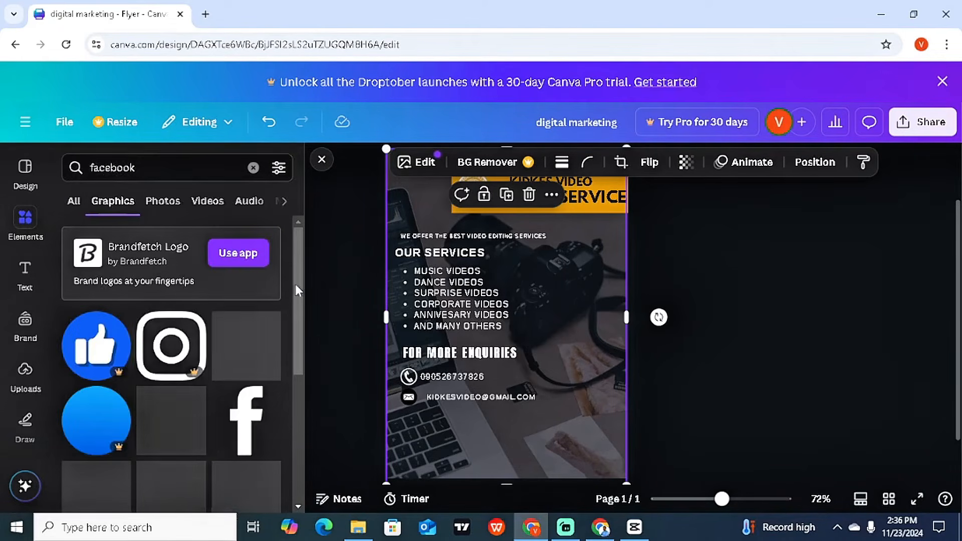
{"action": "scroll", "coordinate": [206, 370], "scroll_direction": "down", "scroll_amount": 3}
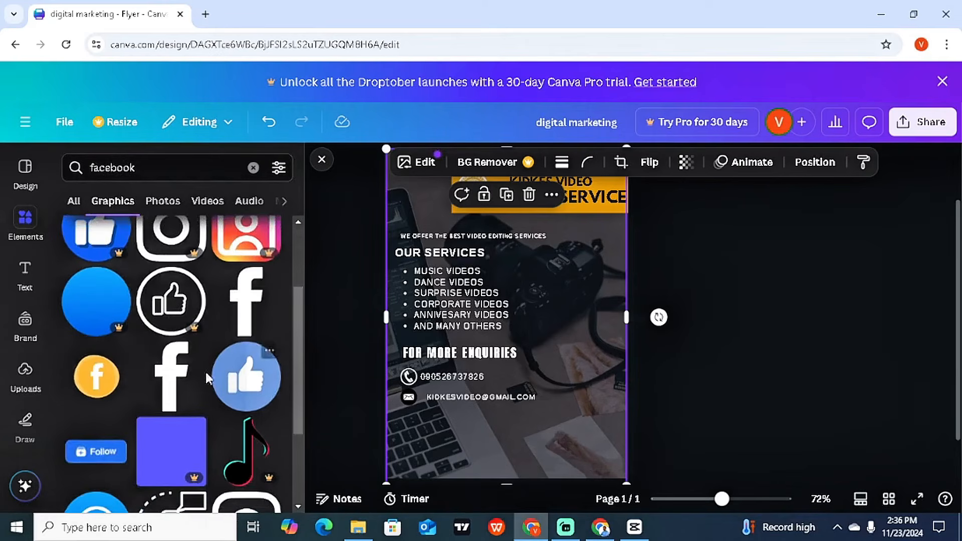
{"action": "left_click", "coordinate": [247, 314]}
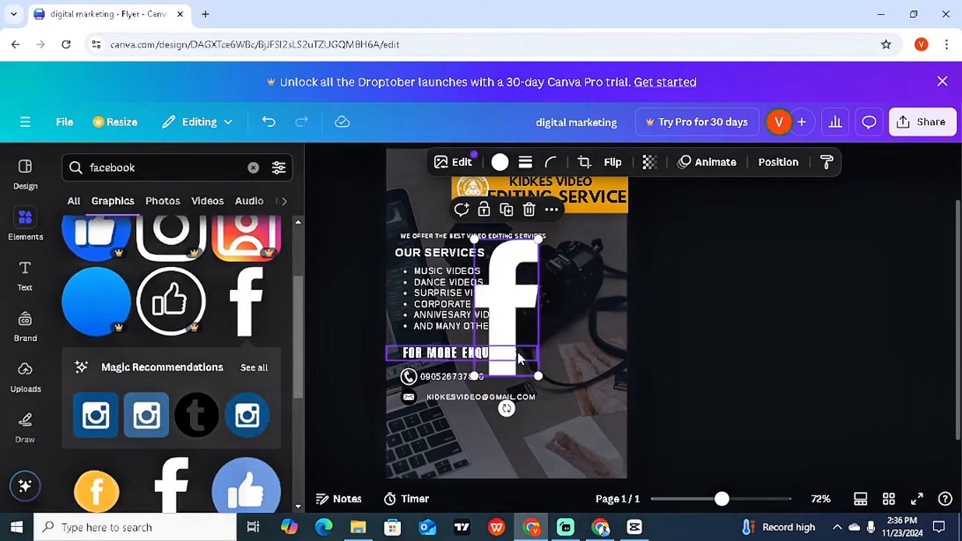
Step: Shrink the 'f' icon and line it up under the envelope icon
{"action": "left_click_drag", "start_coordinate": [538, 240], "coordinate": [495, 331]}
{"action": "left_click_drag", "start_coordinate": [491, 381], "coordinate": [425, 459]}
{"action": "left_click_drag", "start_coordinate": [421, 406], "coordinate": [410, 433]}
{"action": "left_click_drag", "start_coordinate": [417, 480], "coordinate": [419, 465]}
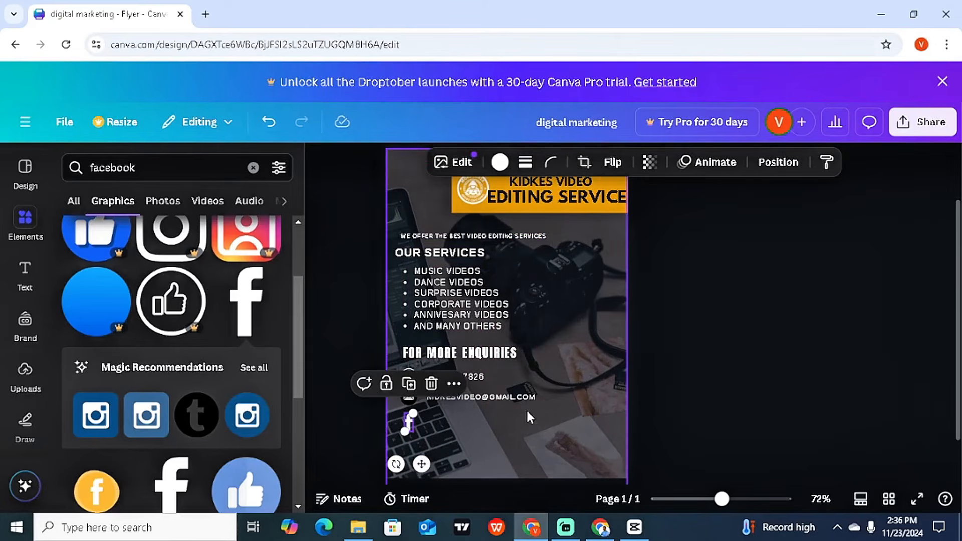
{"action": "left_click", "coordinate": [438, 416]}
Step: Duplicate the e-mail text beside the 'f' icon and retype it as the Facebook page name
{"action": "left_click", "coordinate": [472, 397]}
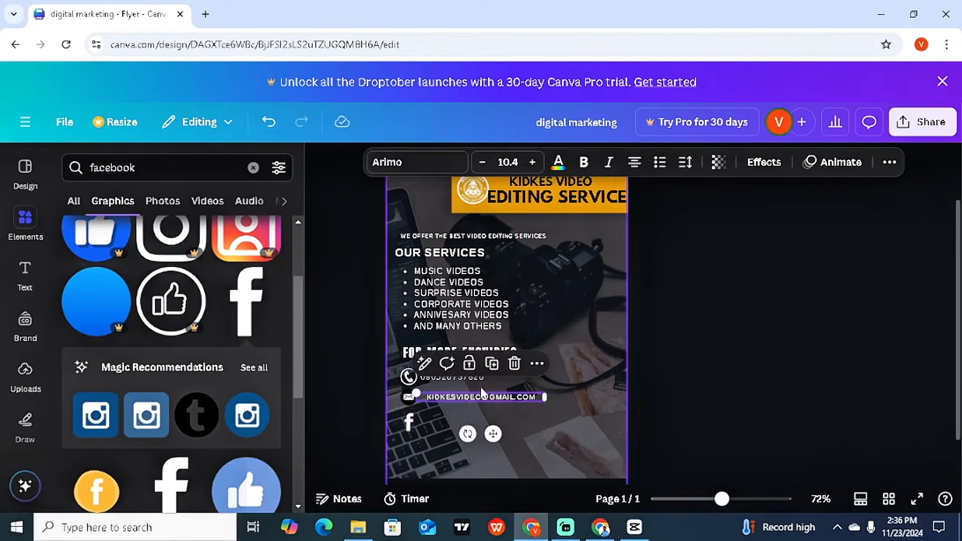
{"action": "left_click", "coordinate": [492, 363]}
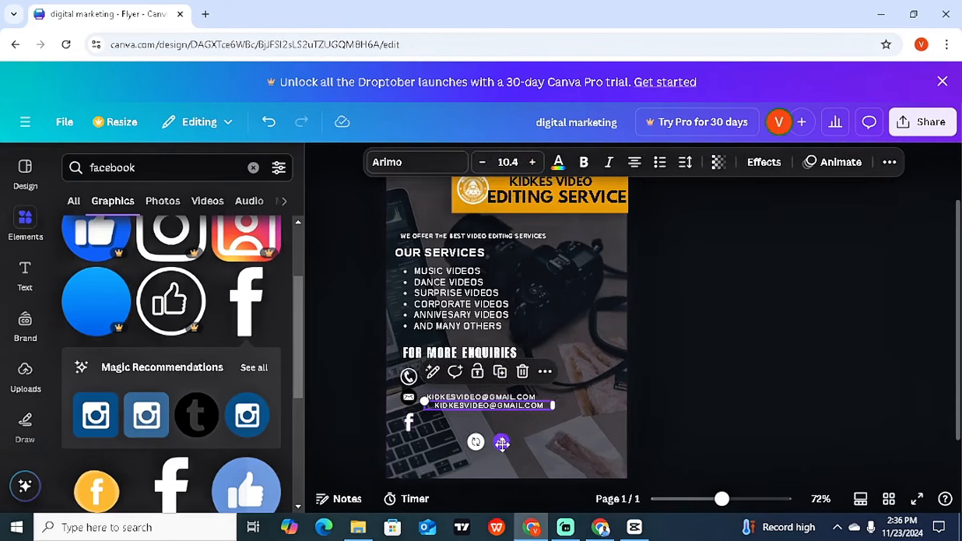
{"action": "left_click_drag", "start_coordinate": [501, 442], "coordinate": [499, 461]}
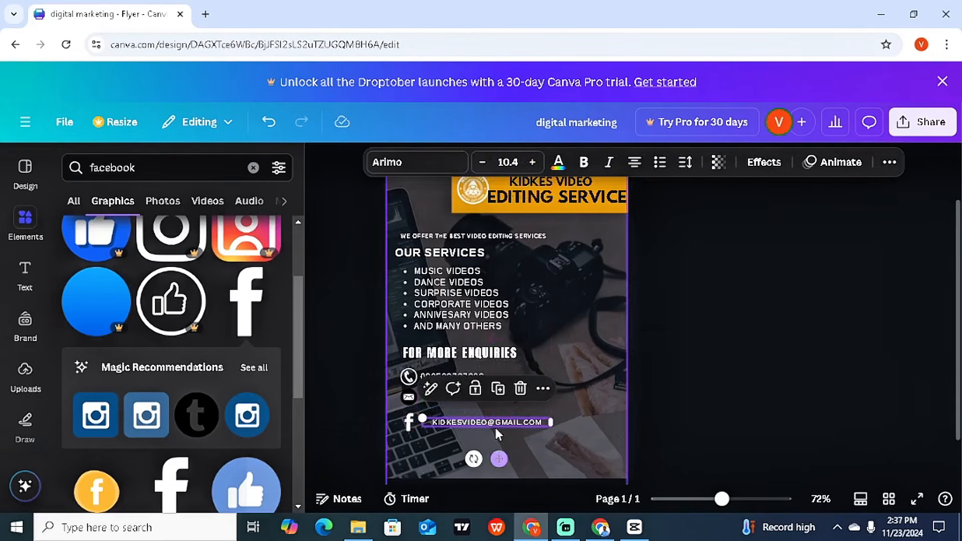
{"action": "double_click", "coordinate": [497, 423]}
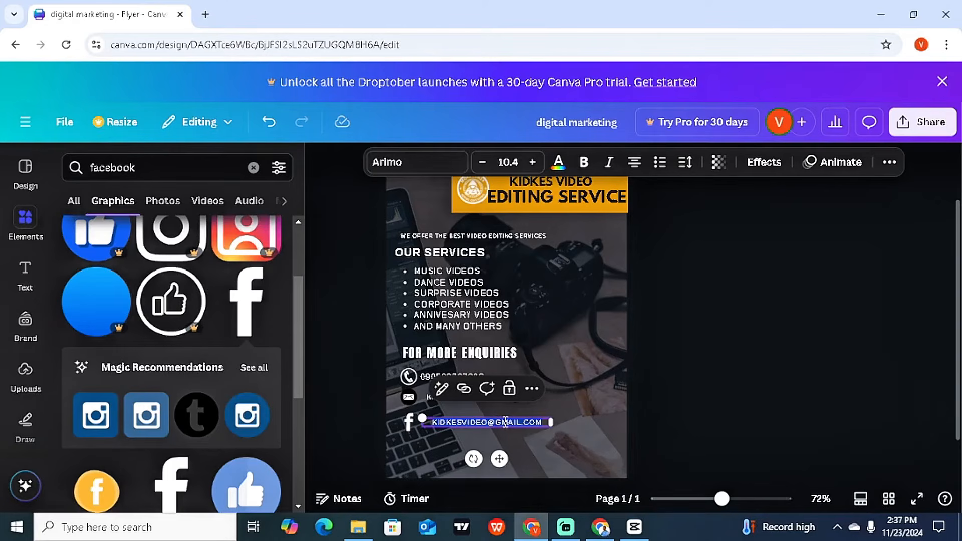
{"action": "type", "text": "KIDKESVIDE"}
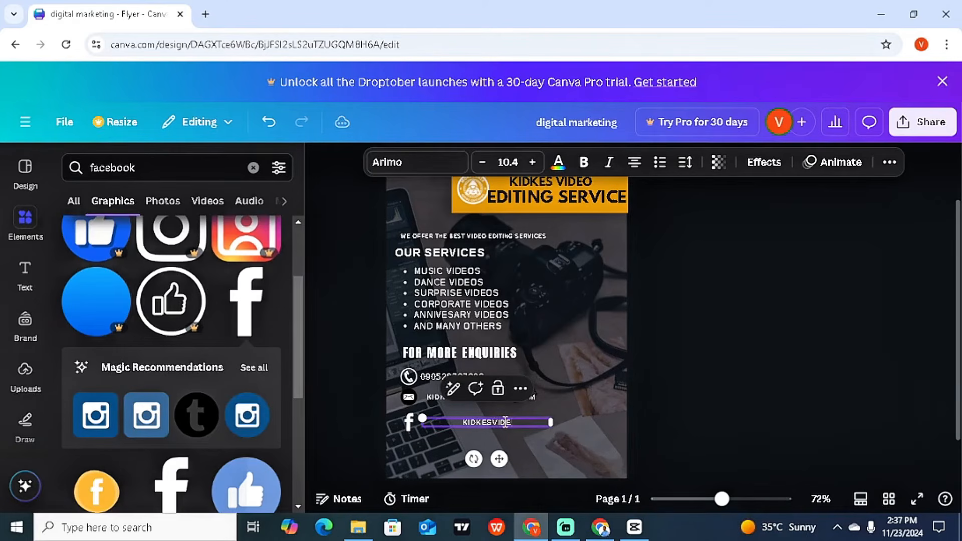
{"action": "type", "text": "OSERVICE004"}
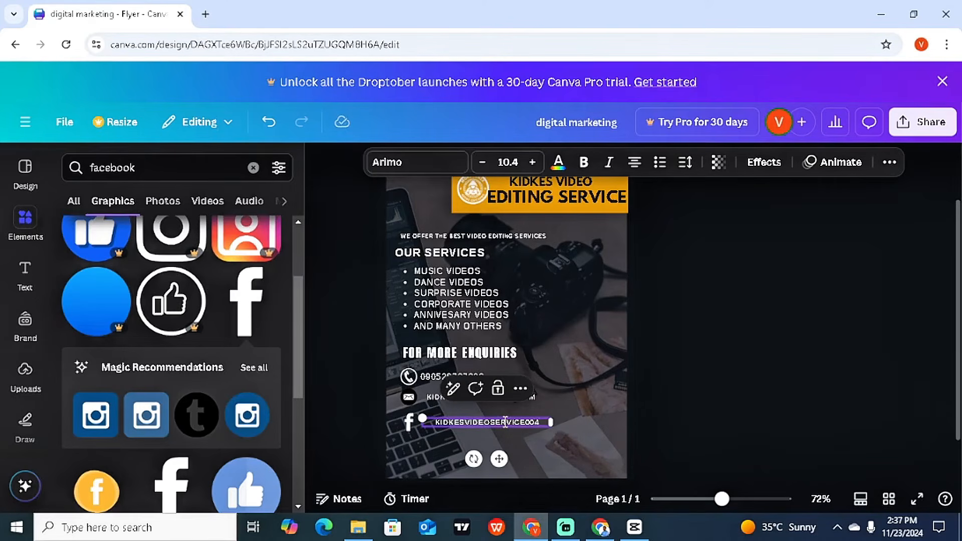
{"action": "type", "text": "_"}
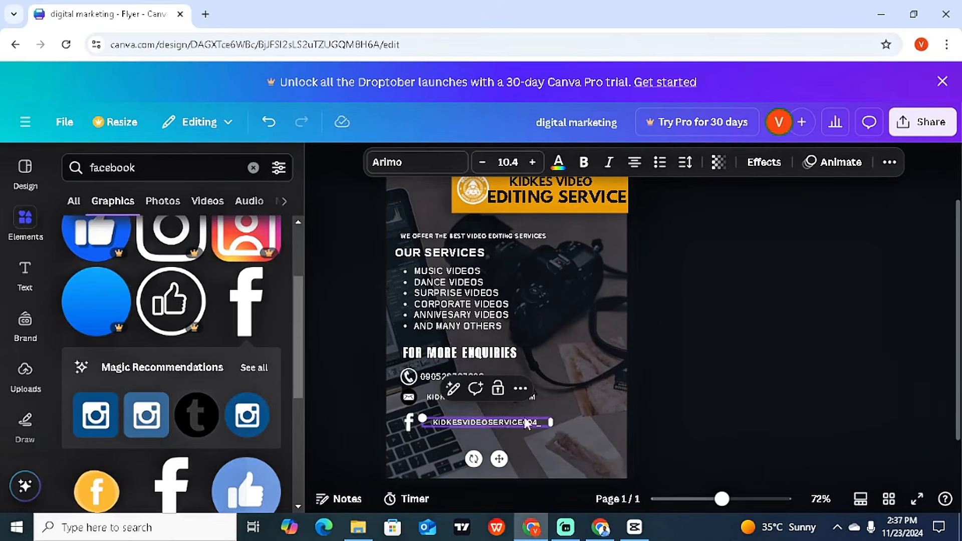
Step: Nudge the Facebook handle and e-mail lines into alignment with their icons
{"action": "left_click", "coordinate": [699, 389]}
{"action": "left_click", "coordinate": [524, 423]}
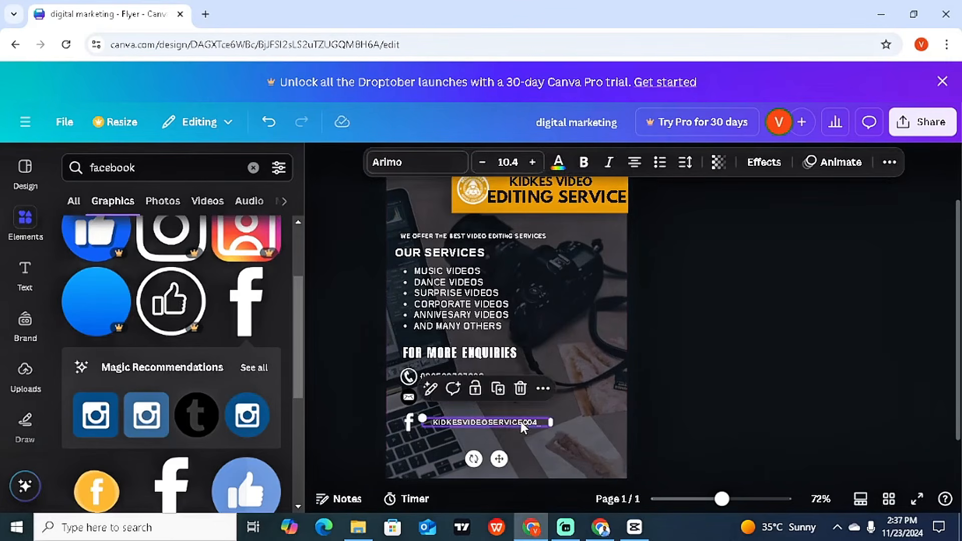
{"action": "left_click_drag", "start_coordinate": [525, 423], "coordinate": [517, 422]}
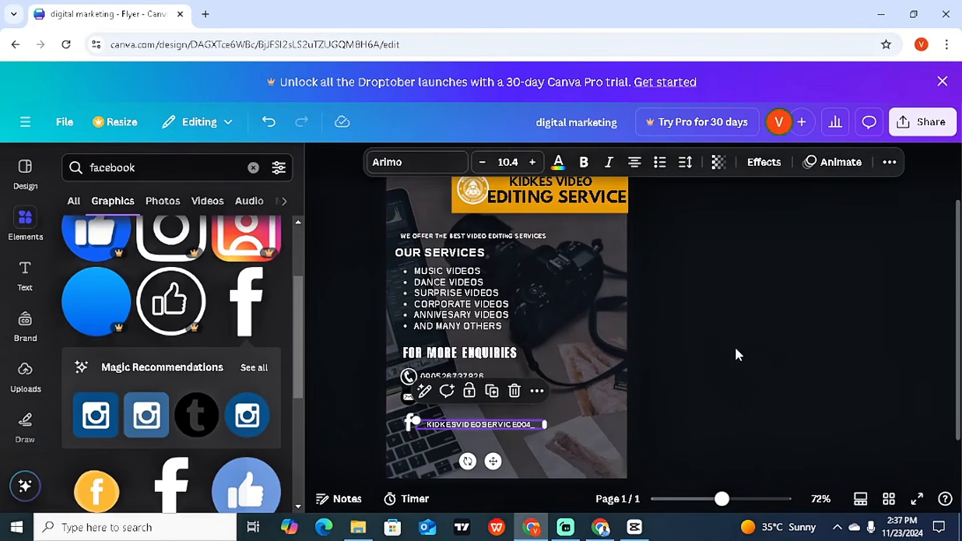
{"action": "left_click", "coordinate": [490, 400]}
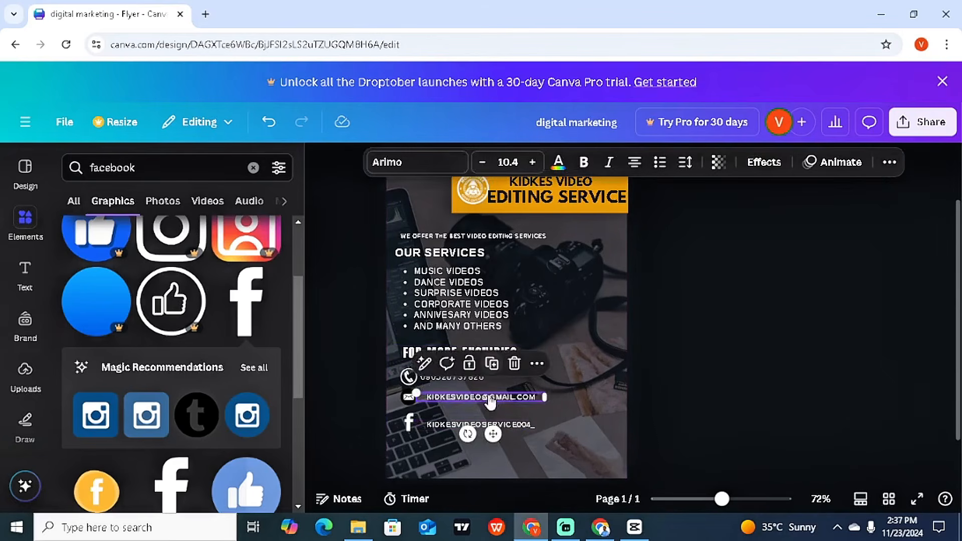
{"action": "left_click_drag", "start_coordinate": [488, 396], "coordinate": [476, 380]}
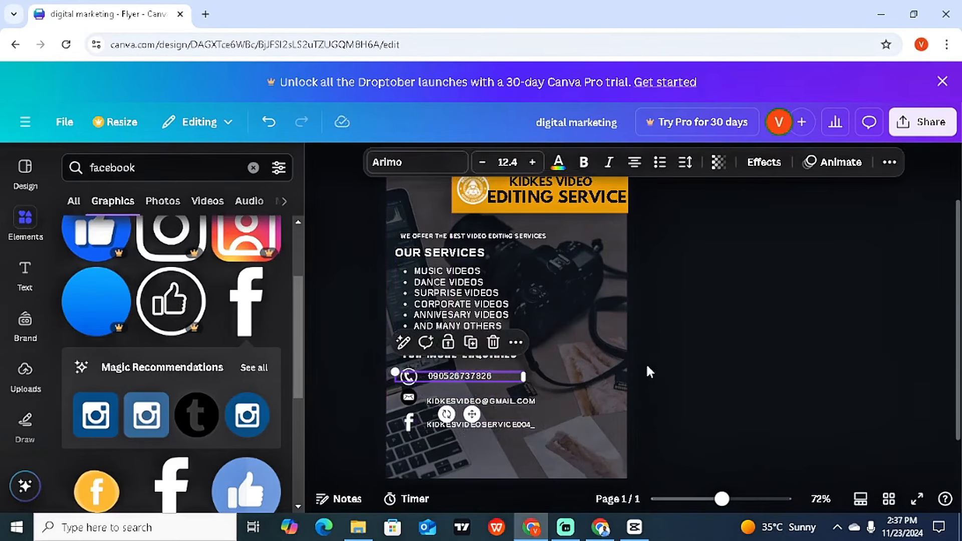
{"action": "left_click", "coordinate": [691, 360]}
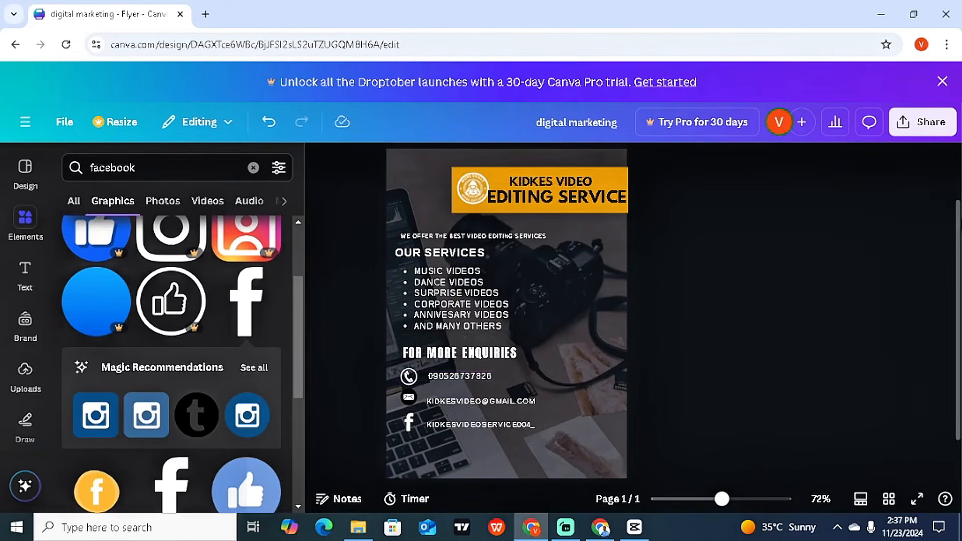
Step: Download the flyer as a PDF Standard file instead of PNG
{"action": "scroll", "coordinate": [673, 317], "scroll_direction": "up", "scroll_amount": 3}
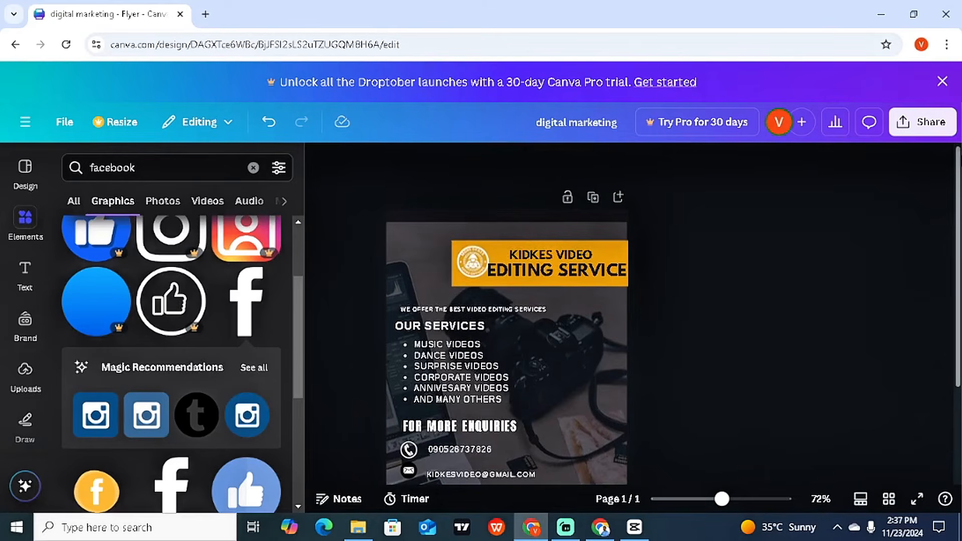
{"action": "left_click_drag", "start_coordinate": [958, 174], "coordinate": [956, 203]}
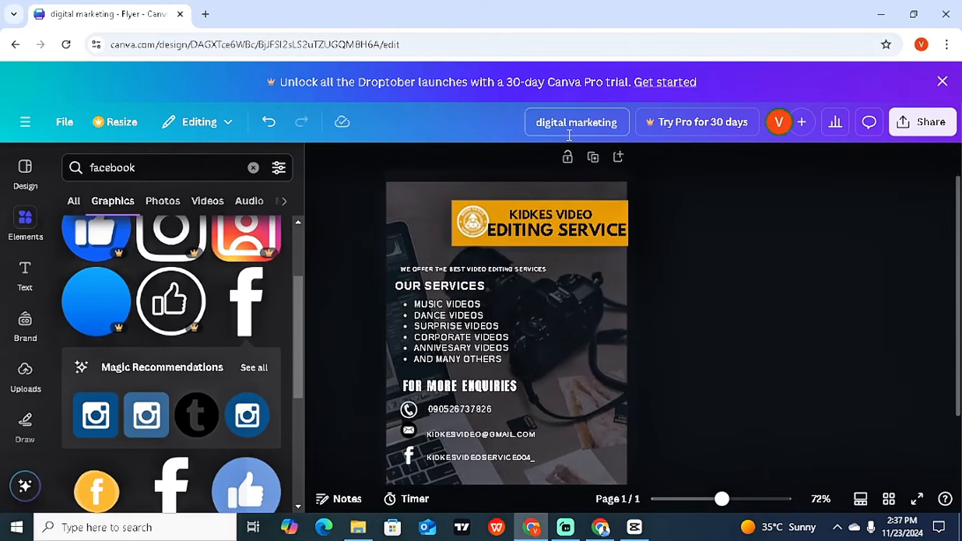
{"action": "left_click", "coordinate": [943, 126]}
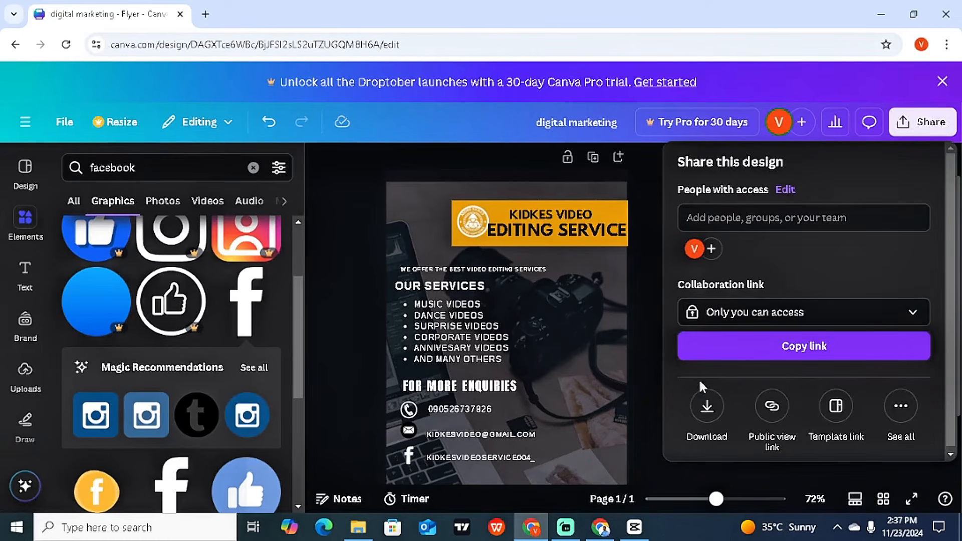
{"action": "left_click", "coordinate": [707, 407]}
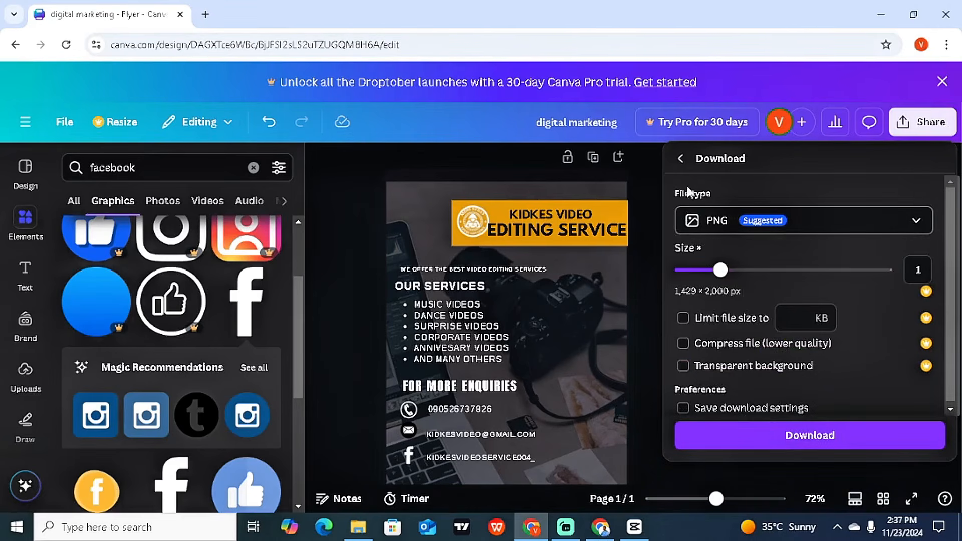
{"action": "left_click", "coordinate": [804, 222]}
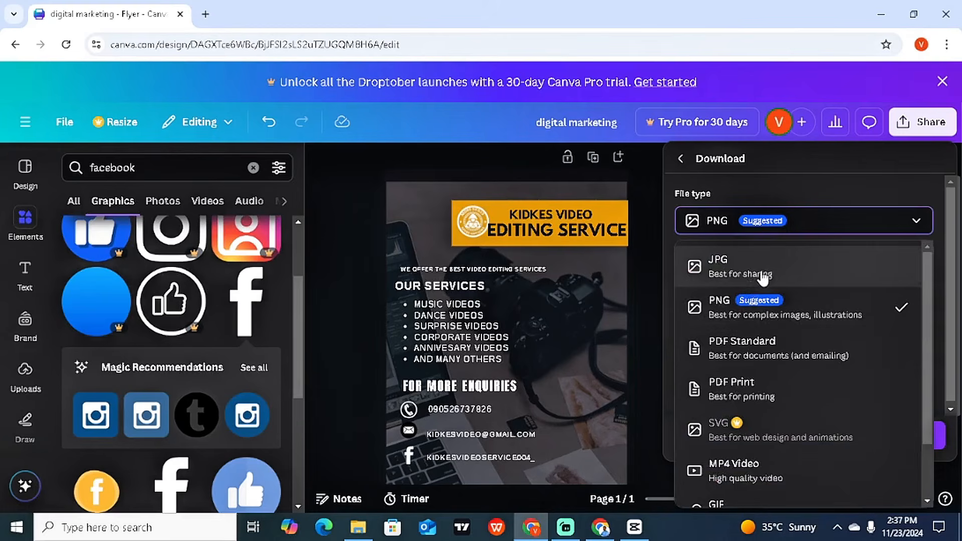
{"action": "left_click", "coordinate": [745, 351]}
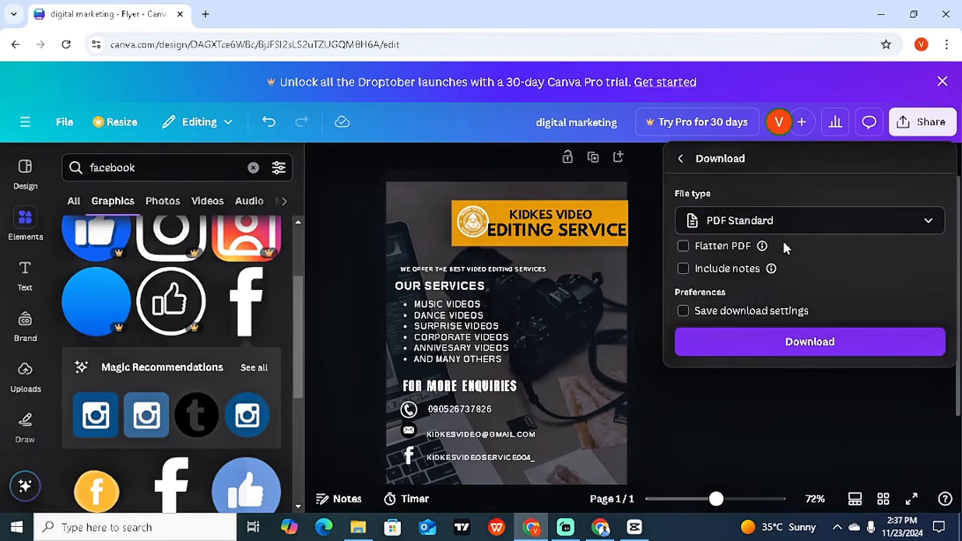
{"action": "left_click", "coordinate": [746, 350]}
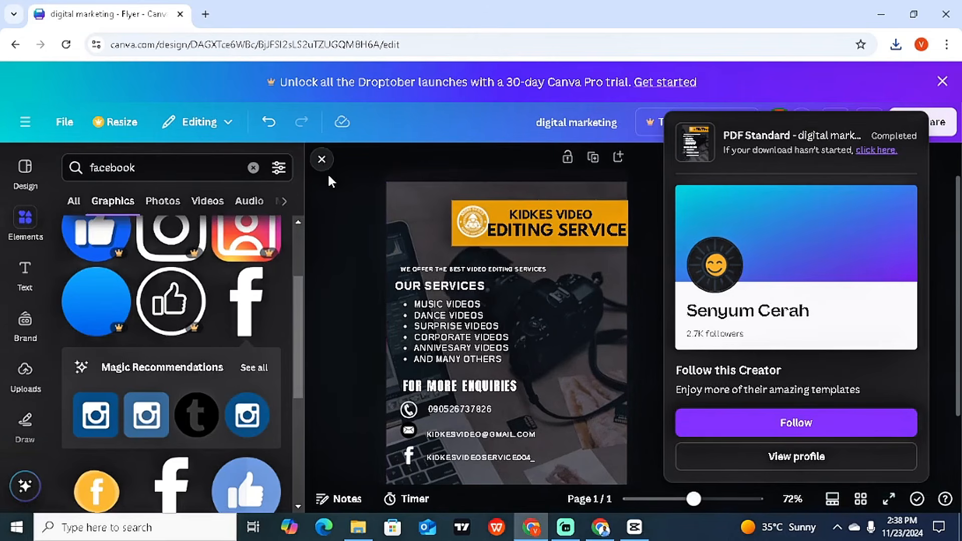
Step: Add the Black Gold Modern Restaurant Business Flyer template as a new page, then return to page 1
{"action": "left_click", "coordinate": [18, 174]}
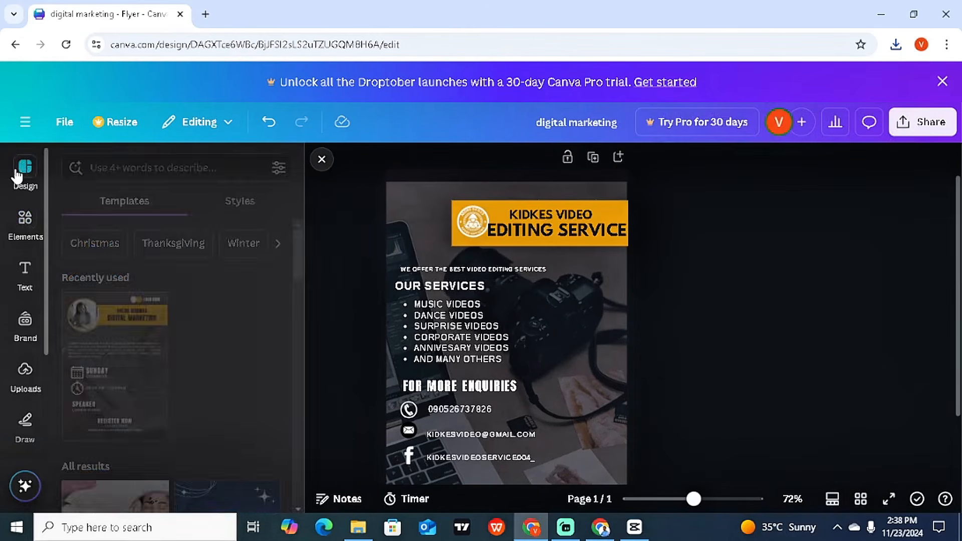
{"action": "left_click", "coordinate": [146, 168]}
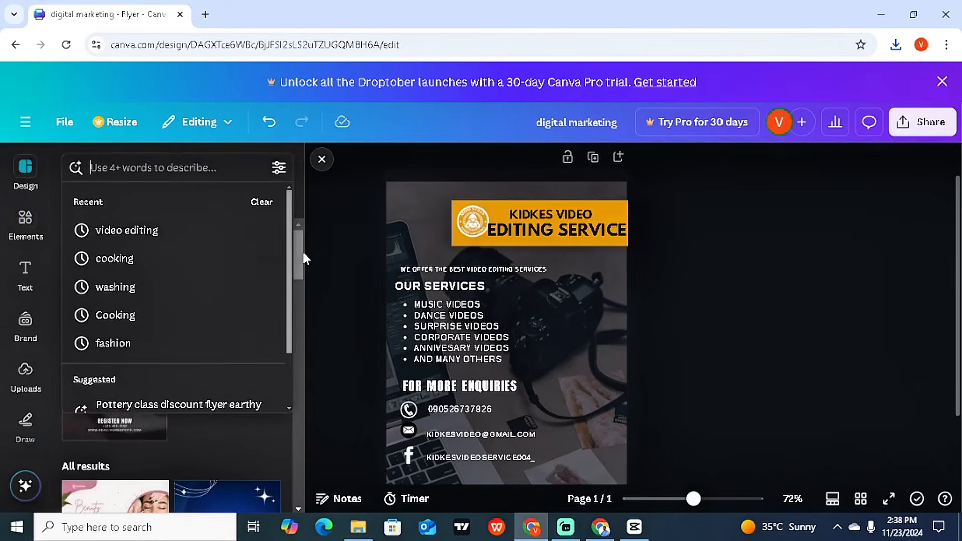
{"action": "left_click_drag", "start_coordinate": [302, 258], "coordinate": [305, 335]}
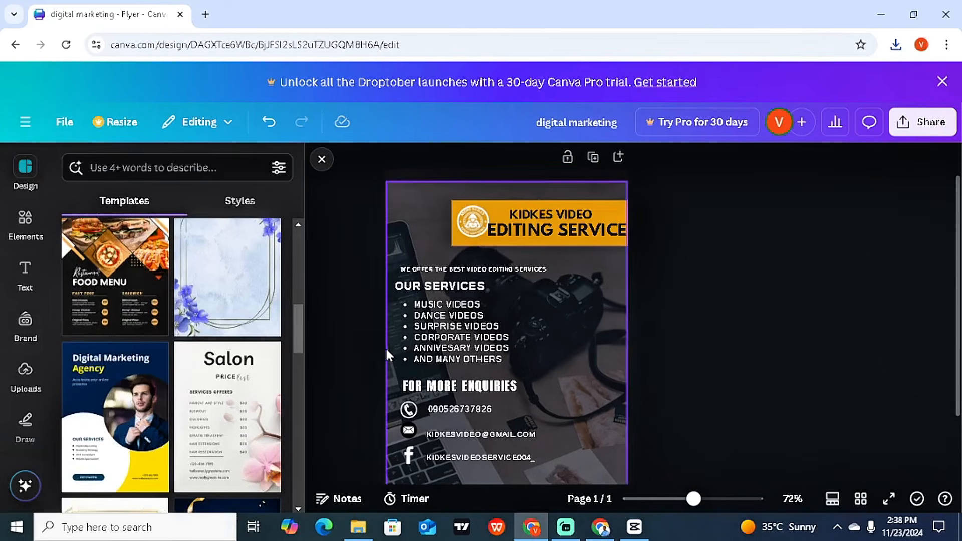
{"action": "left_click", "coordinate": [92, 278]}
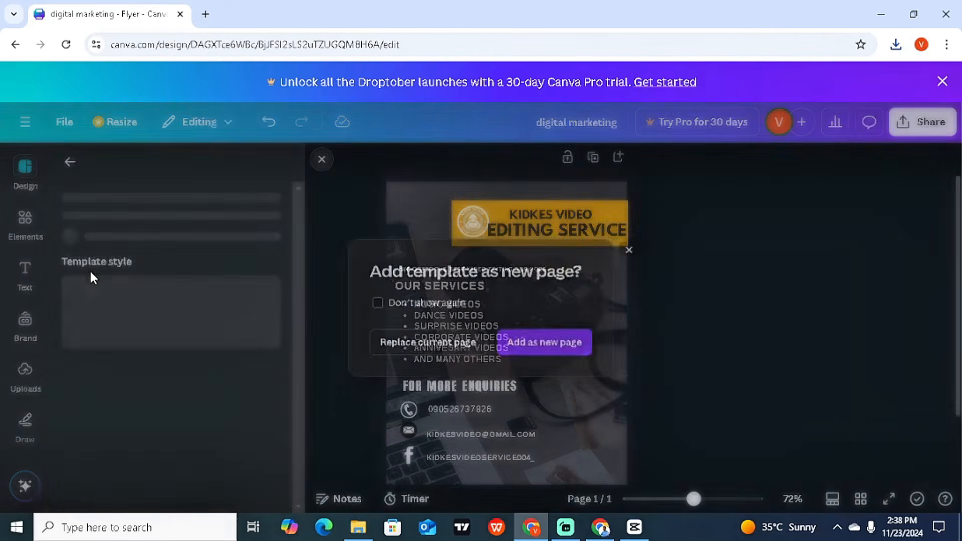
{"action": "left_click", "coordinate": [509, 347]}
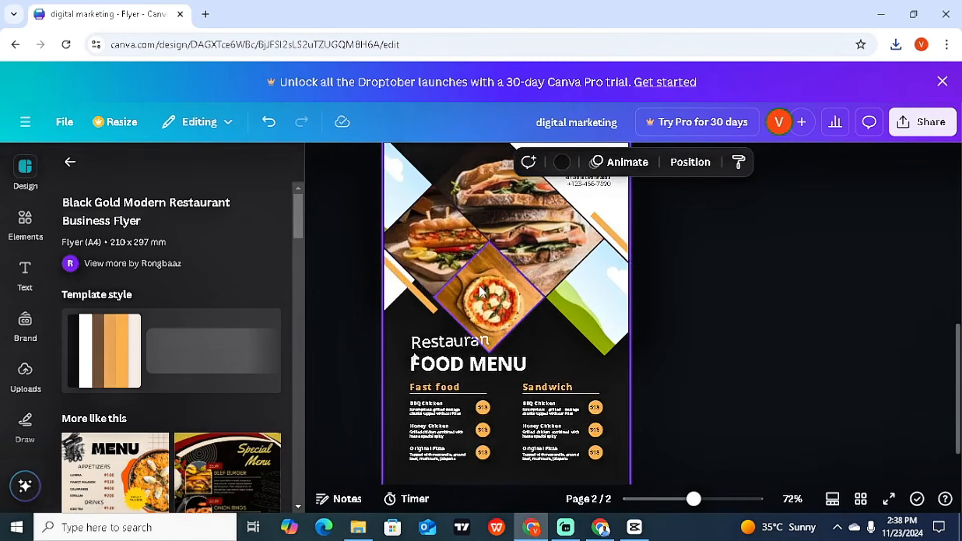
{"action": "left_click", "coordinate": [22, 375]}
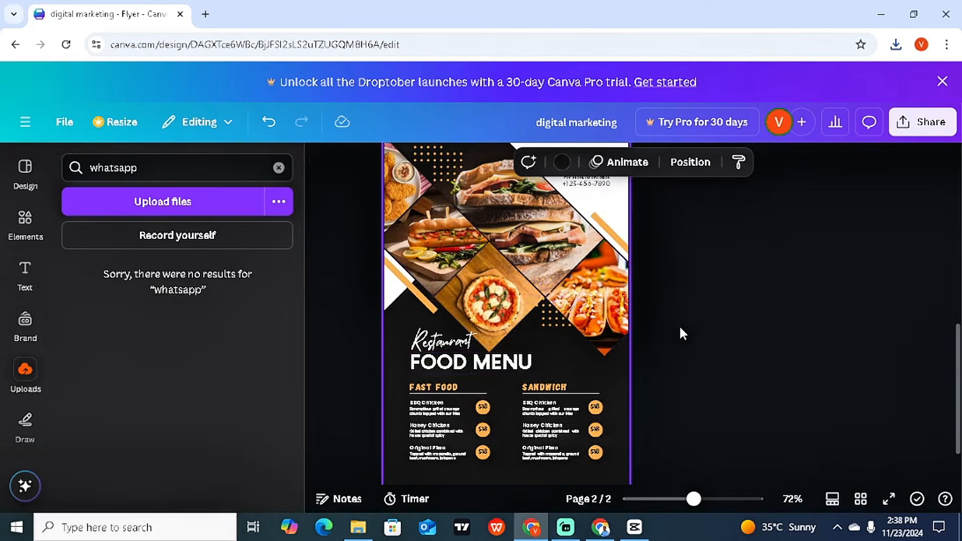
{"action": "left_click_drag", "start_coordinate": [958, 336], "coordinate": [958, 195]}
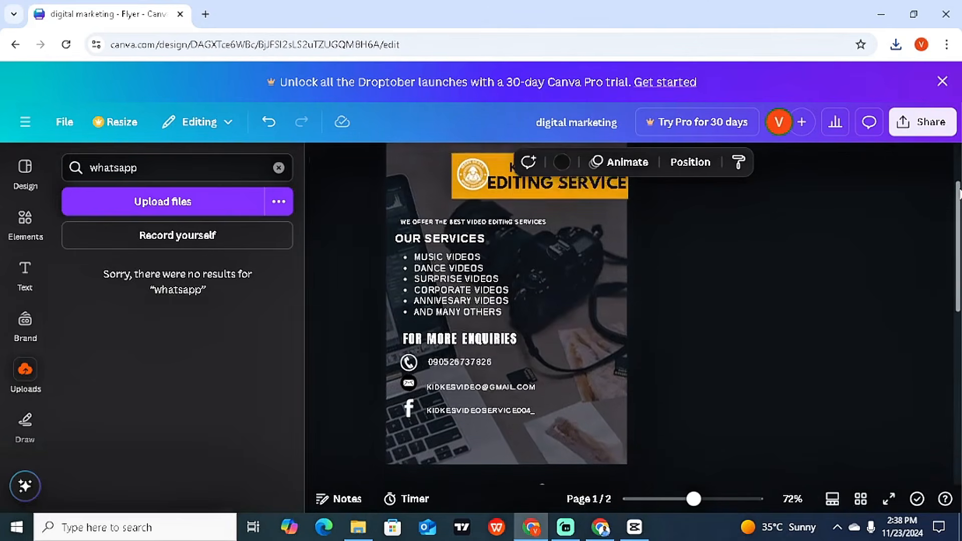
Step: Open digital marketing.pdf from Chrome's downloads and scroll through the flyer
{"action": "left_click", "coordinate": [896, 45]}
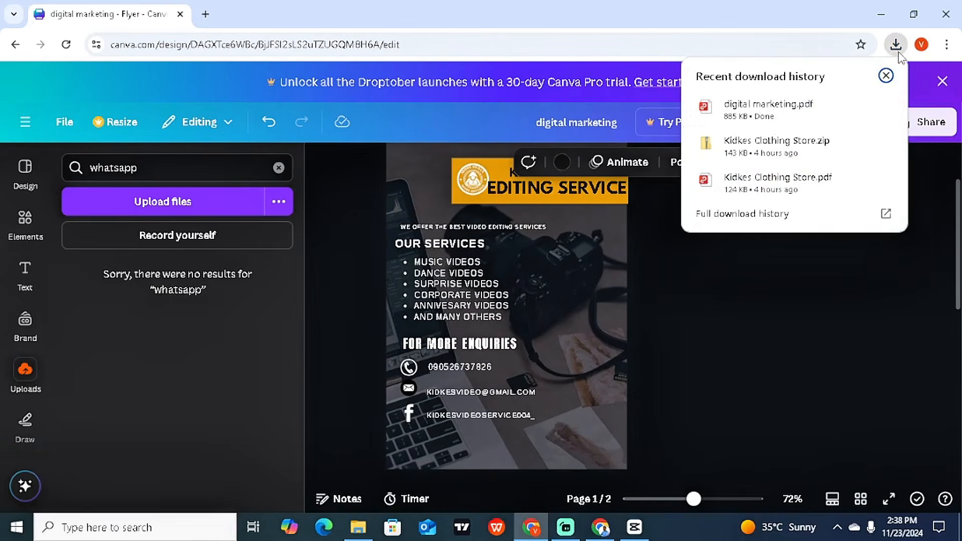
{"action": "left_click", "coordinate": [812, 116]}
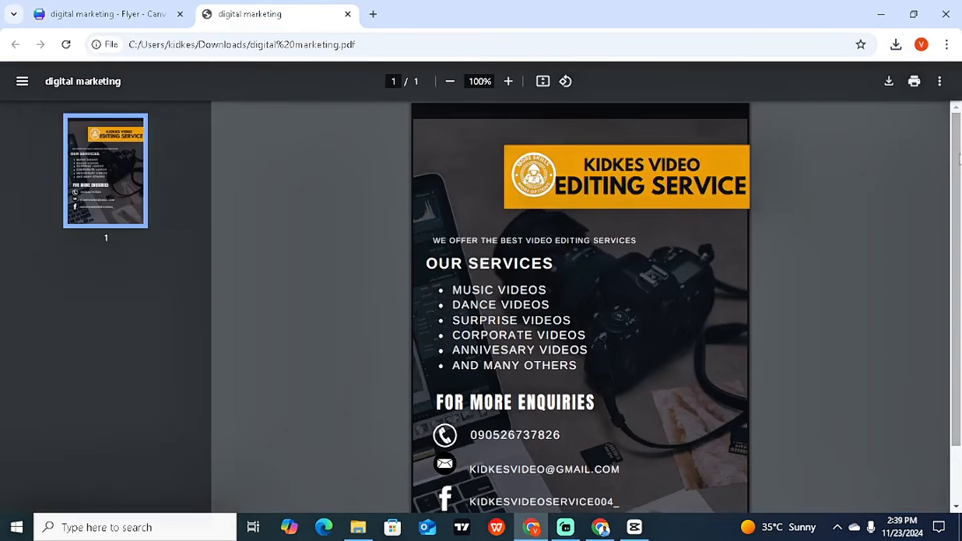
{"action": "left_click_drag", "start_coordinate": [959, 158], "coordinate": [959, 239]}
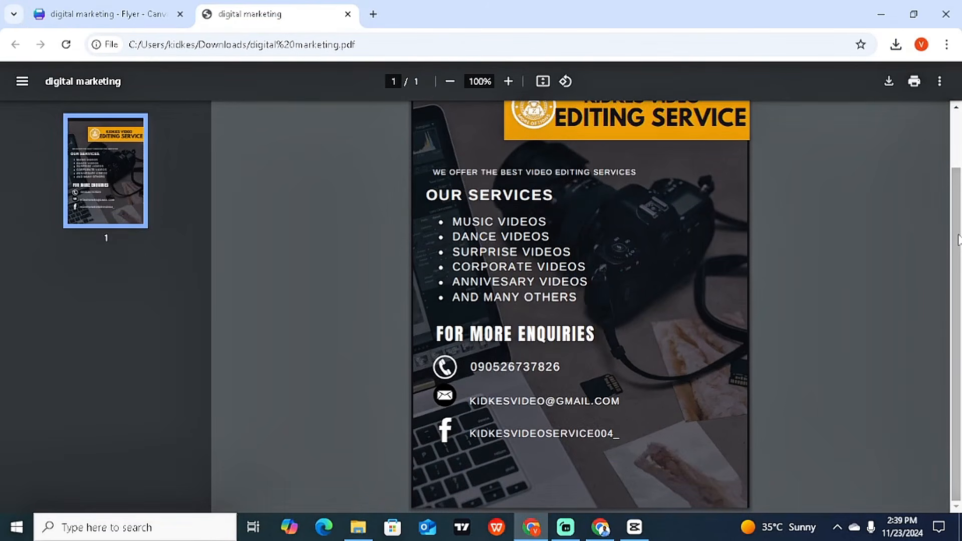